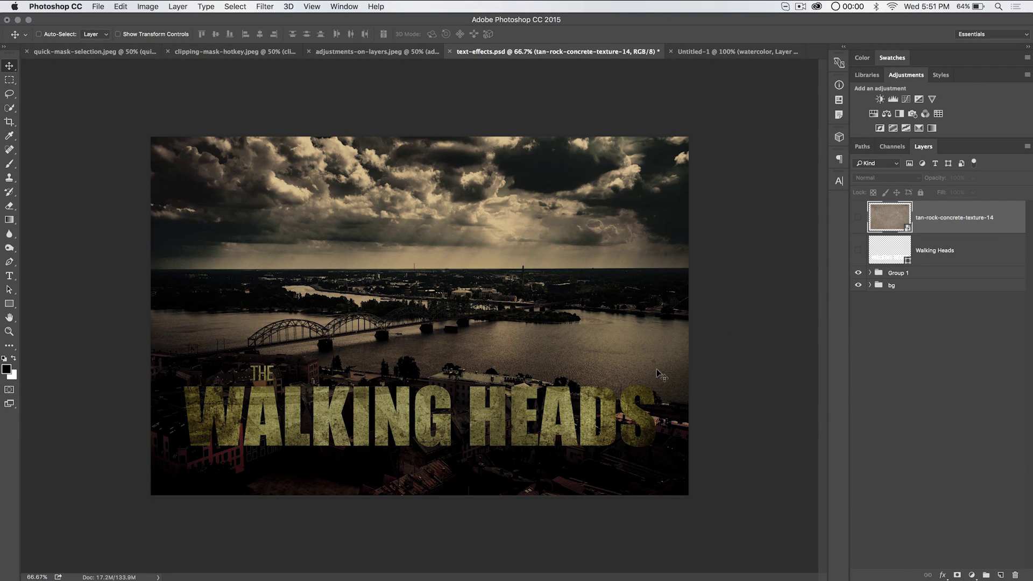
Step: Hide Group 1, then show and select the Walking Heads title layer
left_click(856, 273)
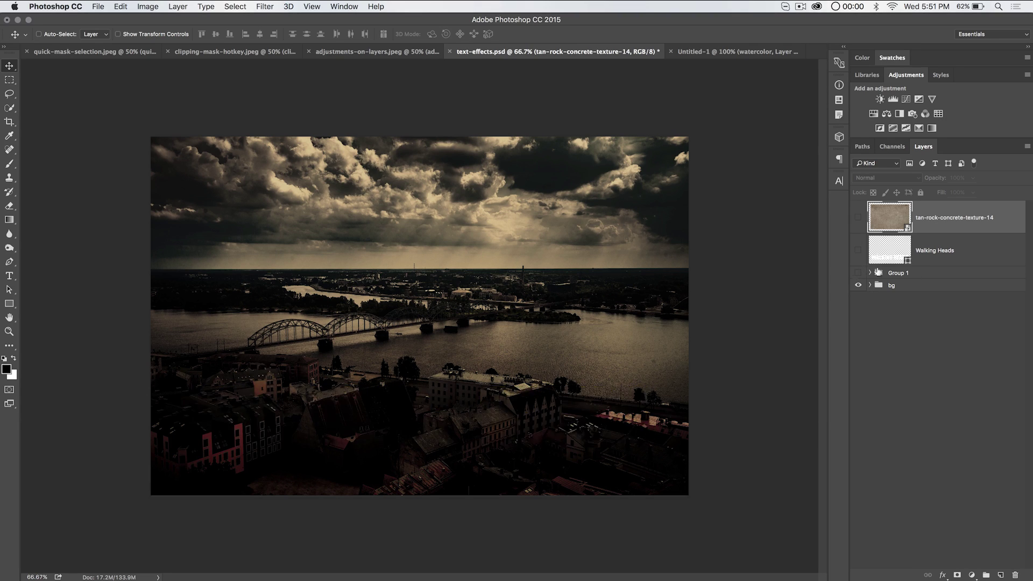
left_click(858, 249)
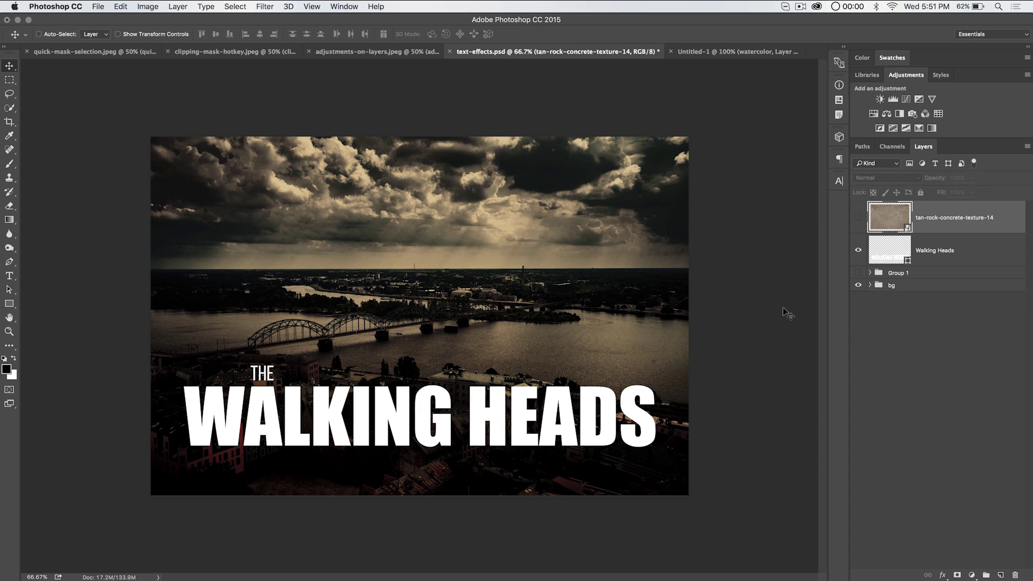
left_click(885, 241)
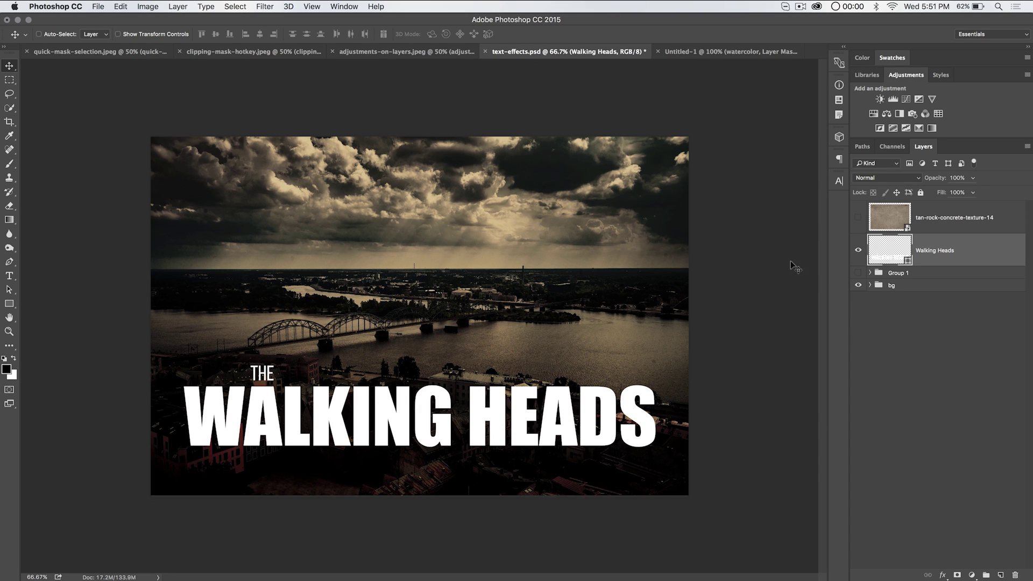
Step: Show the tan-rock-concrete-texture-14 layer and clip it to the Walking Heads layer
left_click(858, 220)
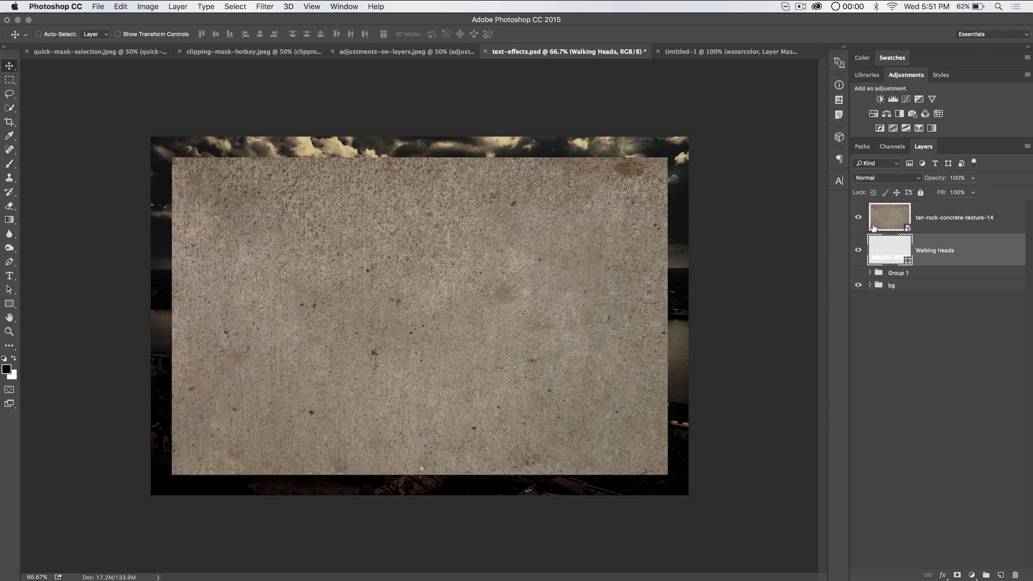
left_click(874, 217)
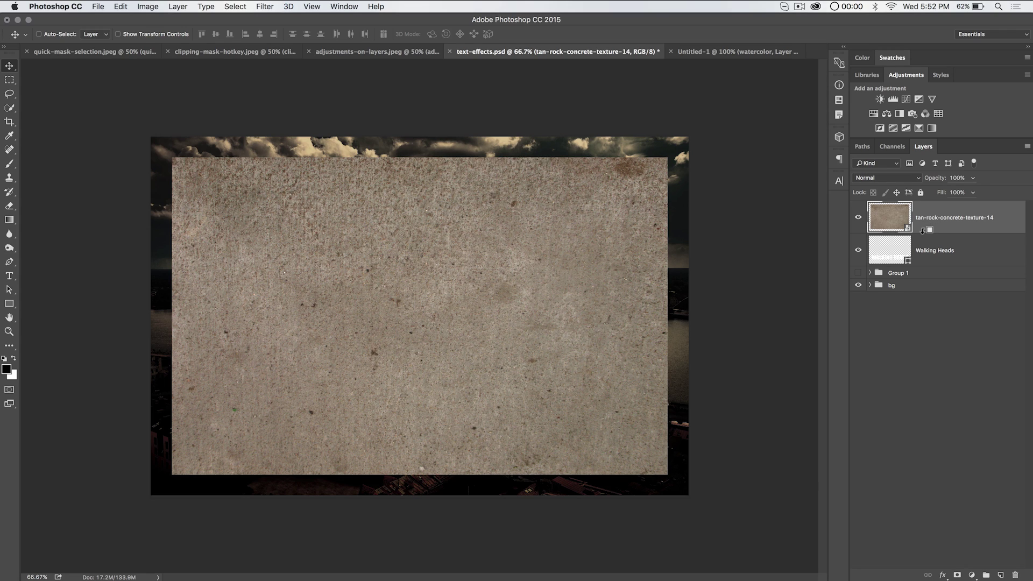
left_click(921, 230, "alt")
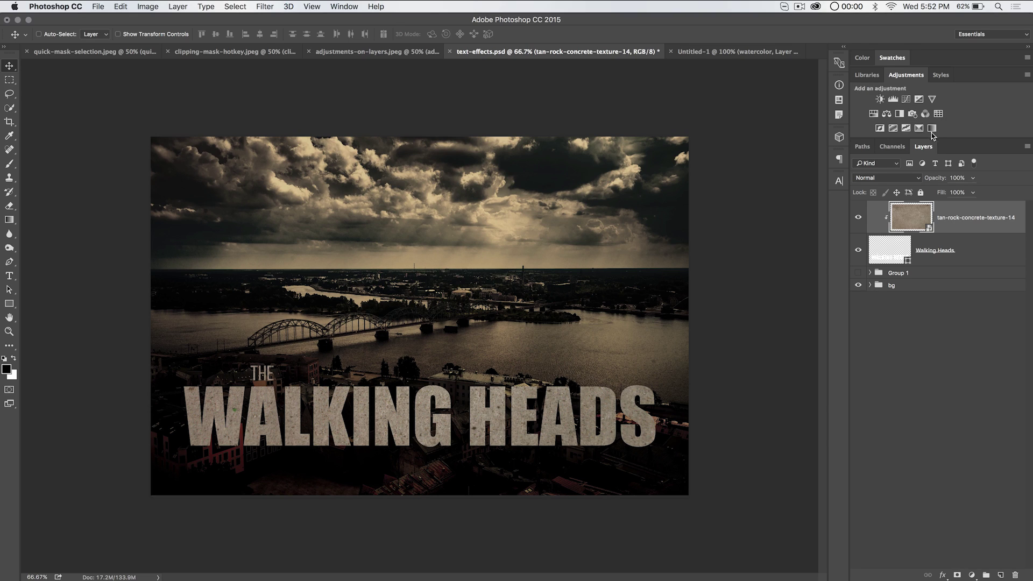
Step: Add a Levels adjustment clipped to the concrete texture and set its RGB midtone value to 0.72
left_click(893, 99)
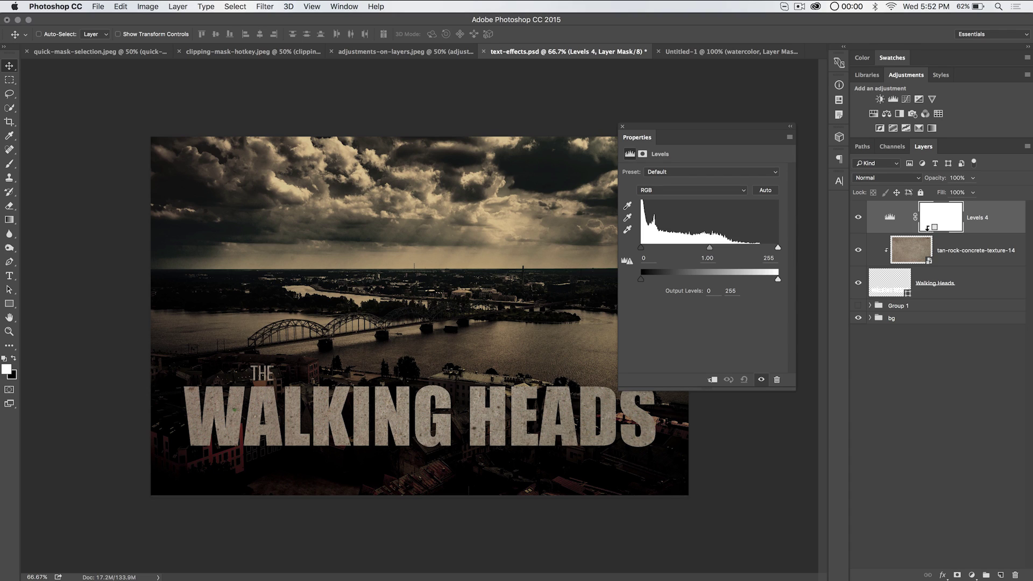
left_click(968, 231, "alt")
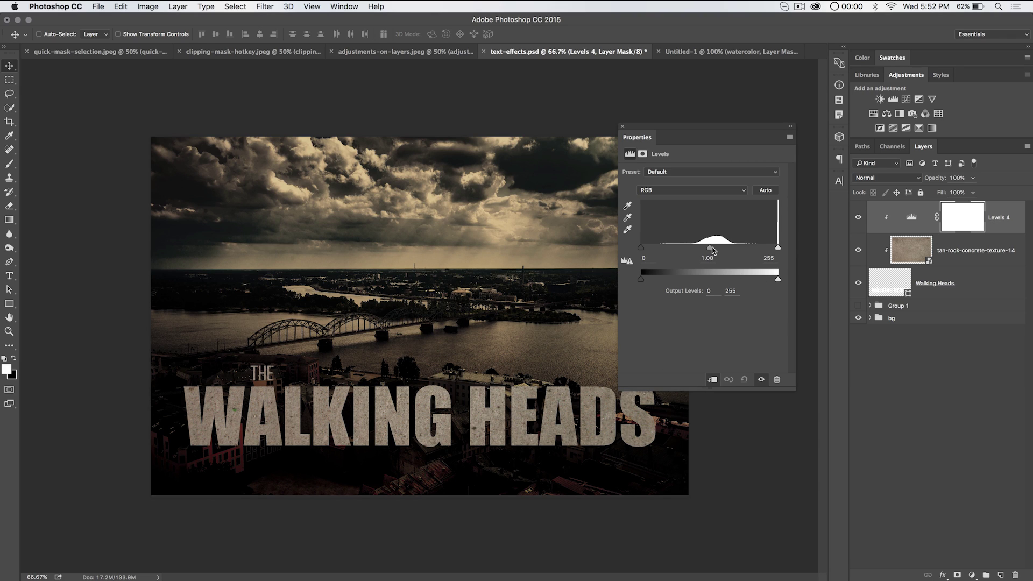
left_click_drag(710, 250, 726, 249)
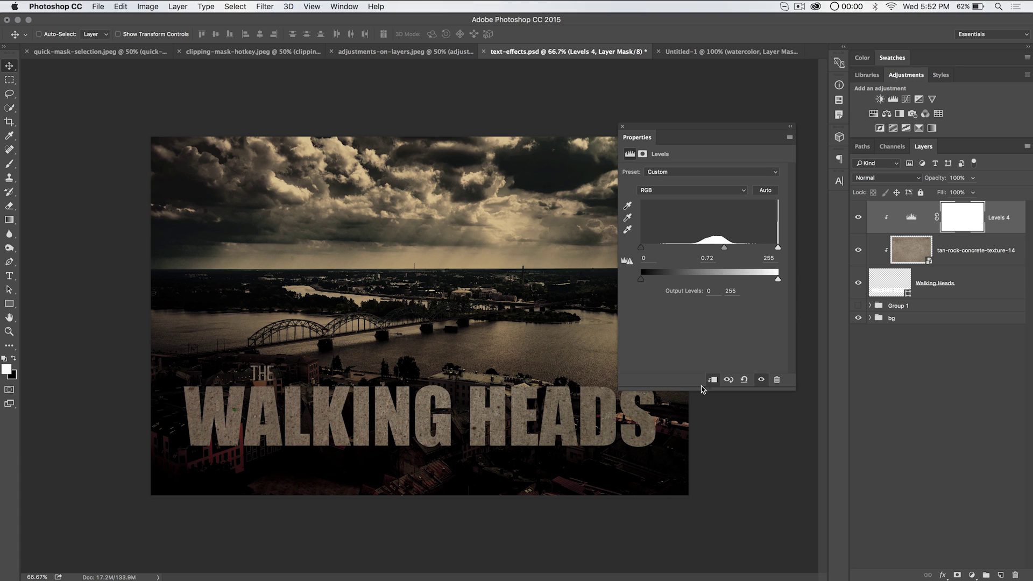
Step: Set the red channel's midtone value to 1.40 in the Levels adjustment
left_click(666, 191)
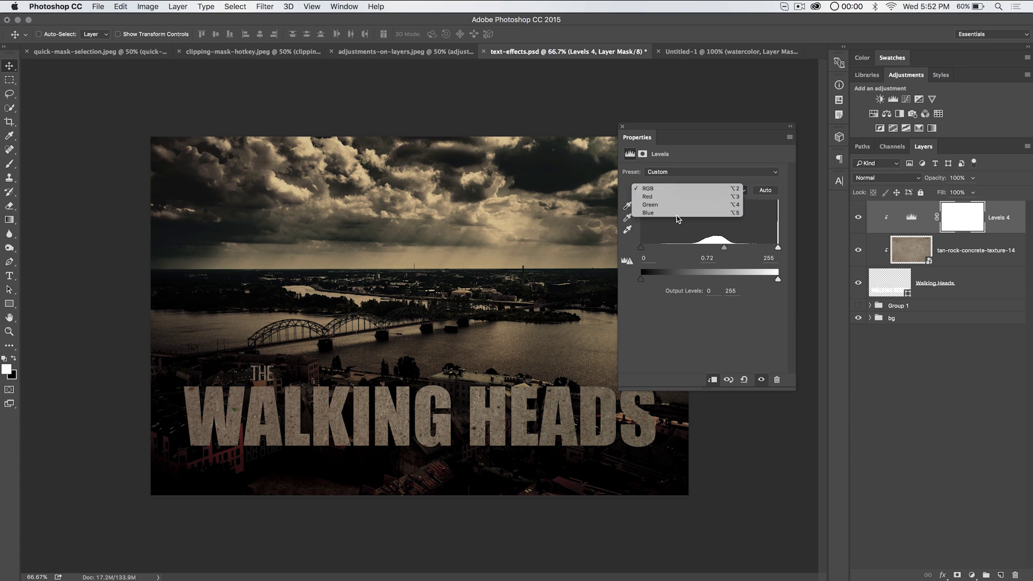
left_click(659, 198)
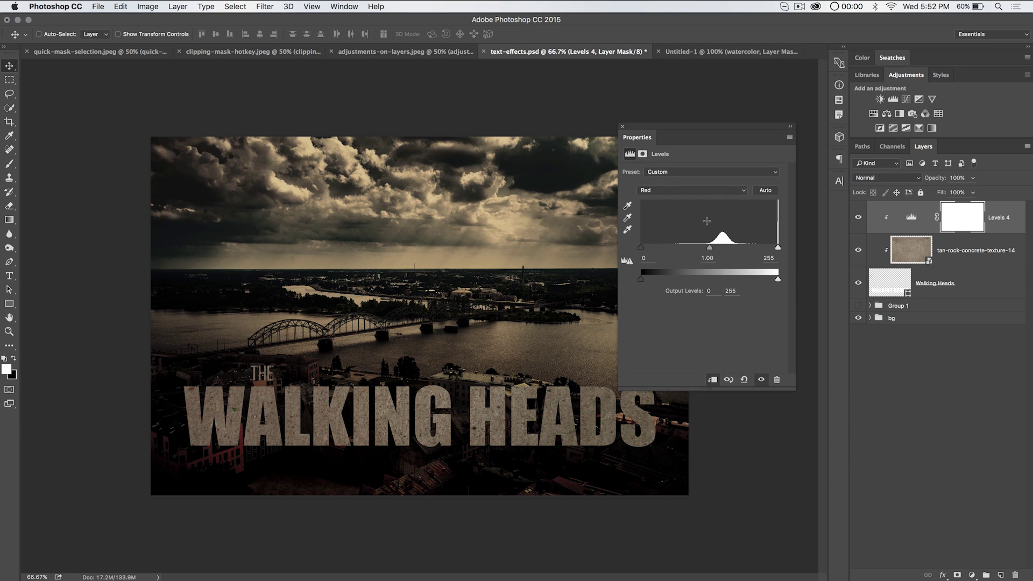
left_click(704, 193)
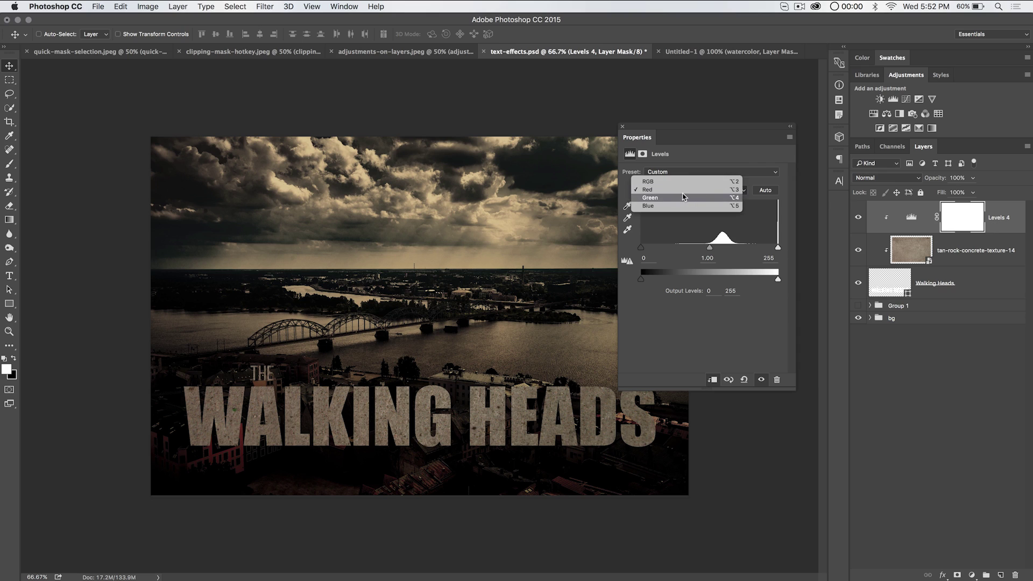
left_click(721, 248)
left_click_drag(710, 249, 689, 252)
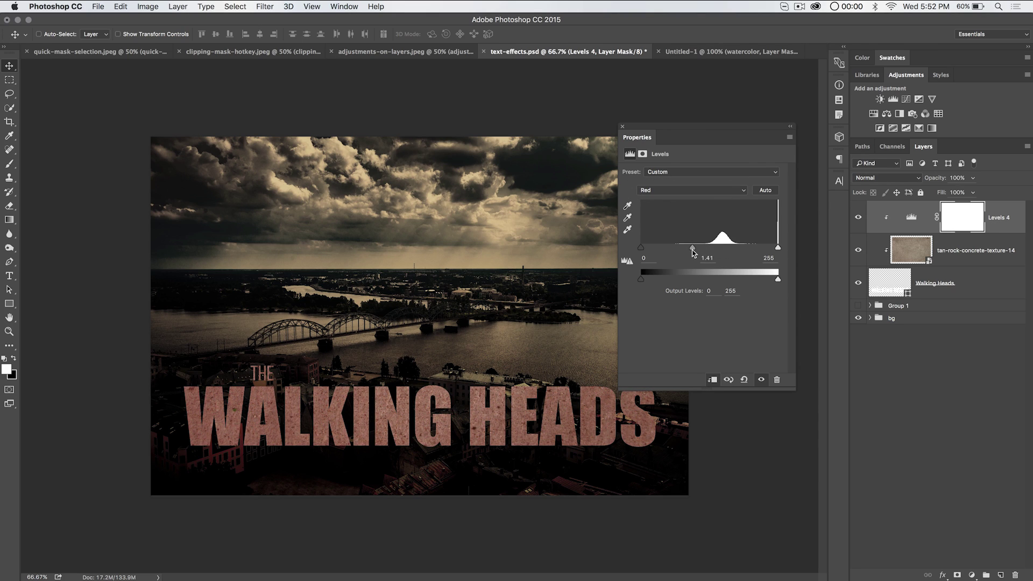
Step: Raise the green channel's midtones to about 1.35 and lower the blue channel's midtones in the Levels adjustment
left_click(672, 192)
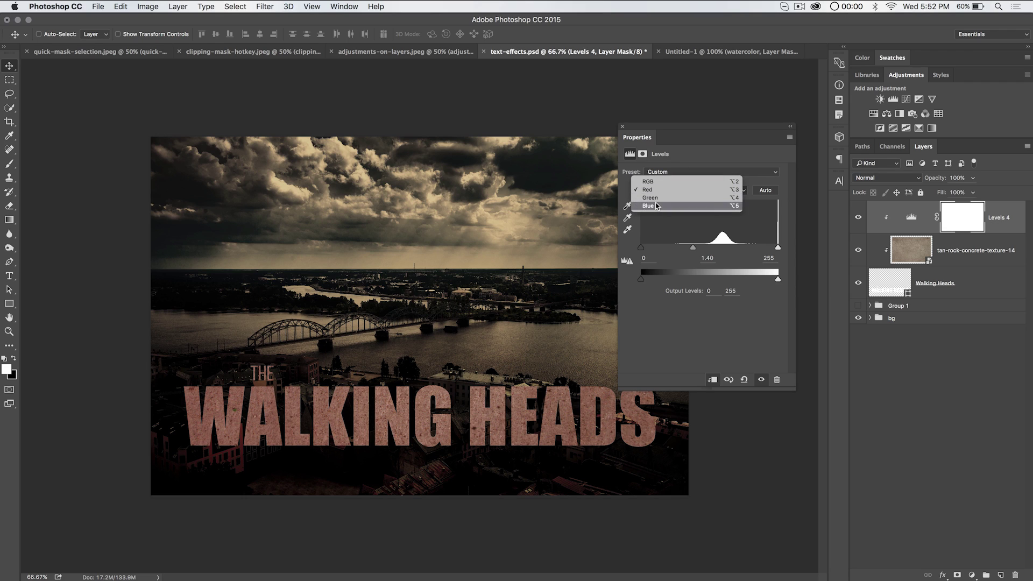
left_click(696, 198)
mouse_move(708, 252)
left_mouse_down()
mouse_move(718, 249)
mouse_move(694, 260)
left_mouse_up()
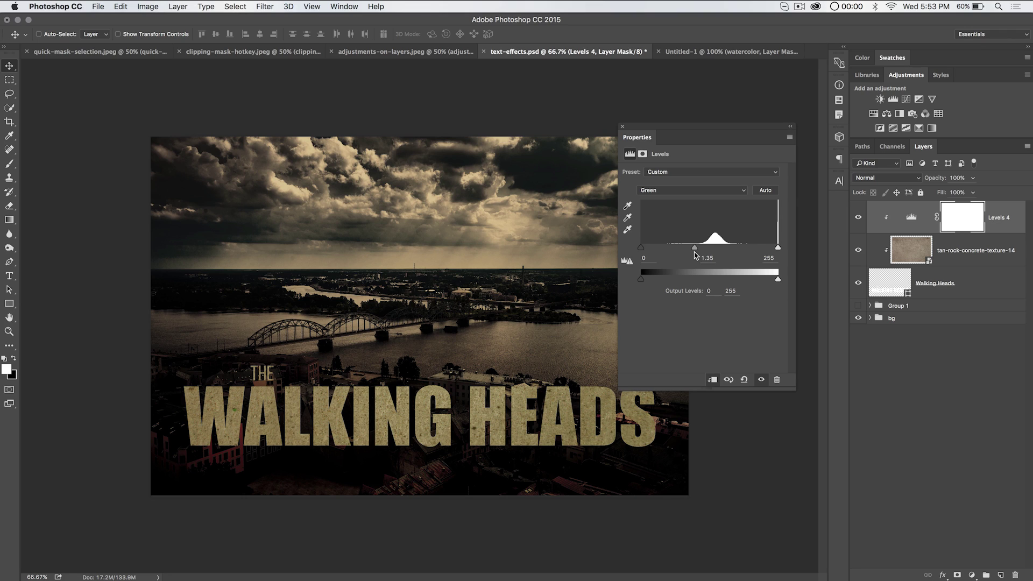
left_click(701, 192)
left_click(681, 199)
left_click_drag(709, 248, 725, 247)
left_click(622, 129)
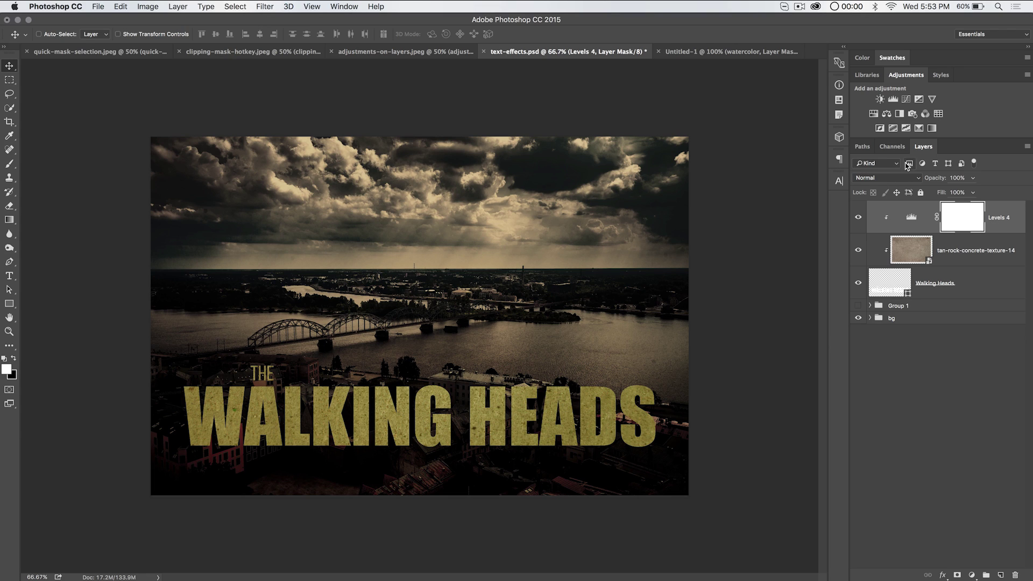
Step: Add a Channel Mixer adjustment above Levels, clip it to the title stack and turn on Monochrome
left_click(925, 114)
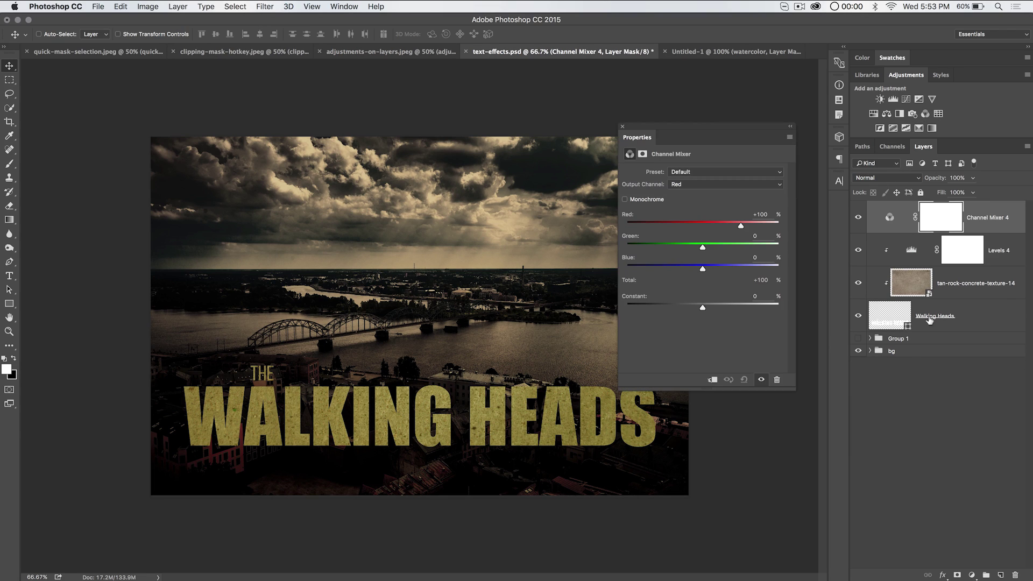
left_click(899, 232, "alt")
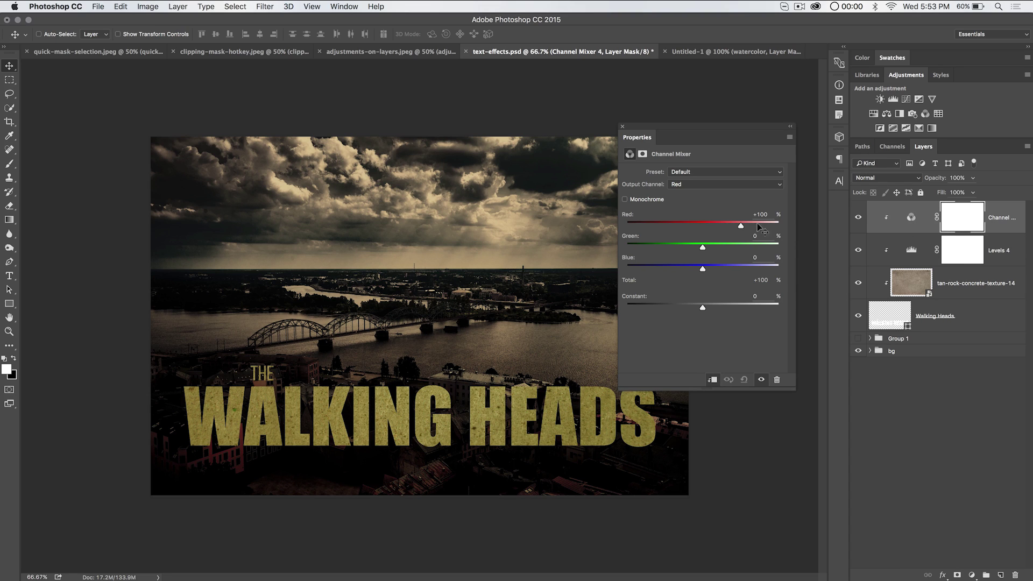
left_click(624, 199)
Step: Set the Channel Mixer layer's blend mode to Multiply and its opacity to 46%
left_click(906, 179)
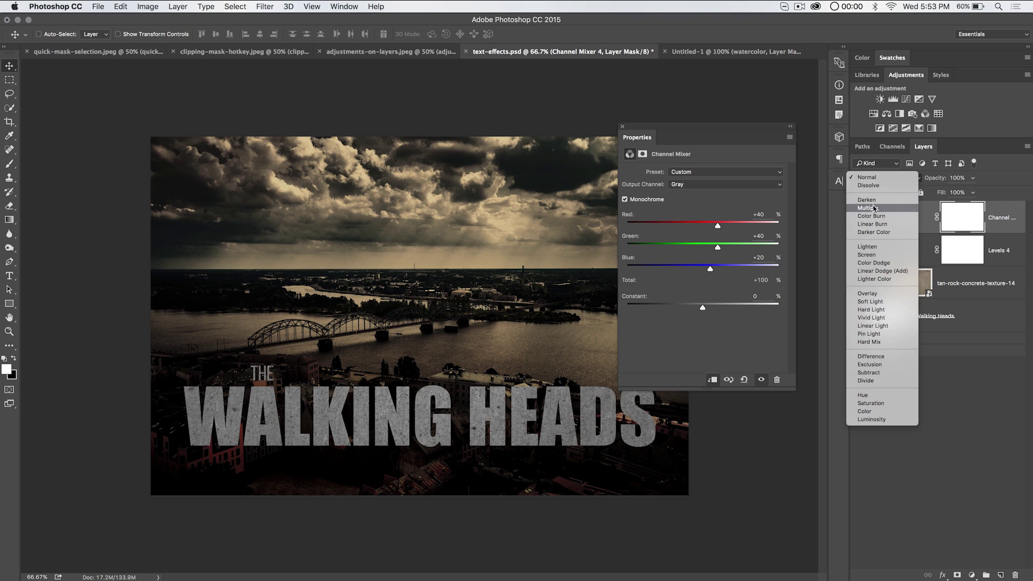
left_click(870, 207)
left_click(622, 129)
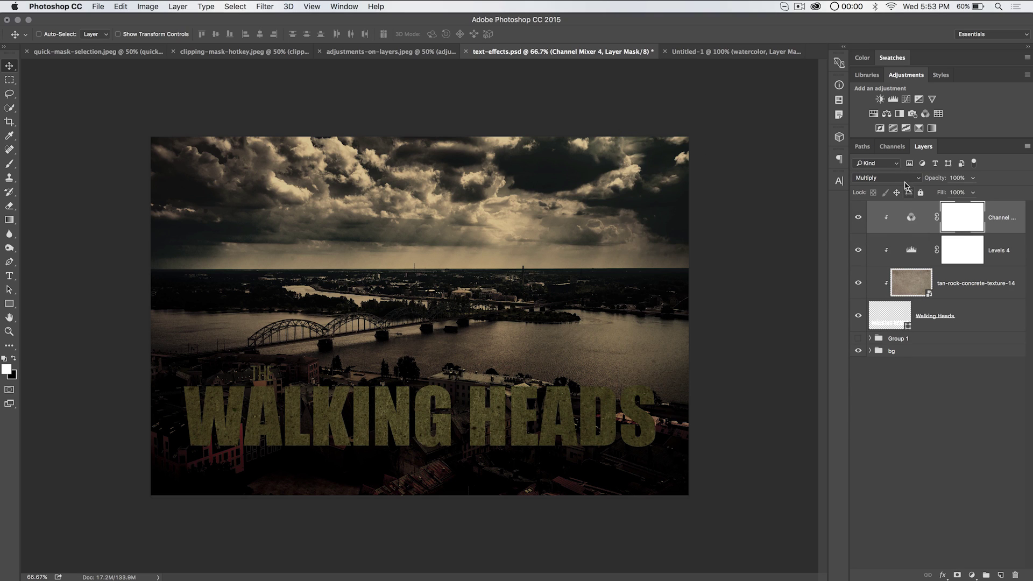
left_click_drag(932, 178, 906, 182)
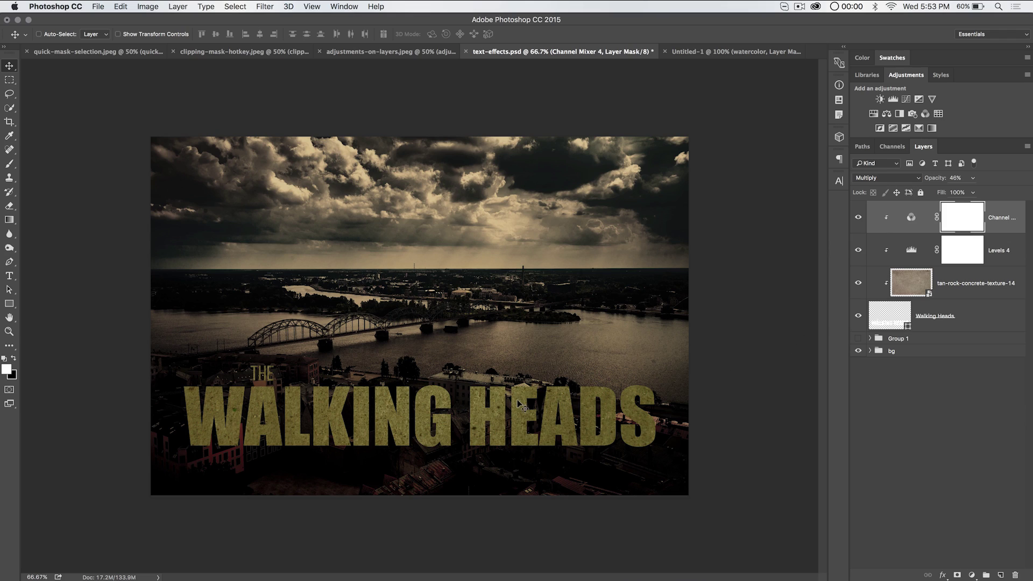
Step: Create a new layer above the Channel Mixer and fill it with 50% Gray in Normal mode at 100% opacity
key("super+plus")
key("super+plus")
scroll(489, 444, "down", 10)
scroll(489, 444, "up", 3)
scroll(489, 444, "left", 3)
scroll(417, 307, "up", 2)
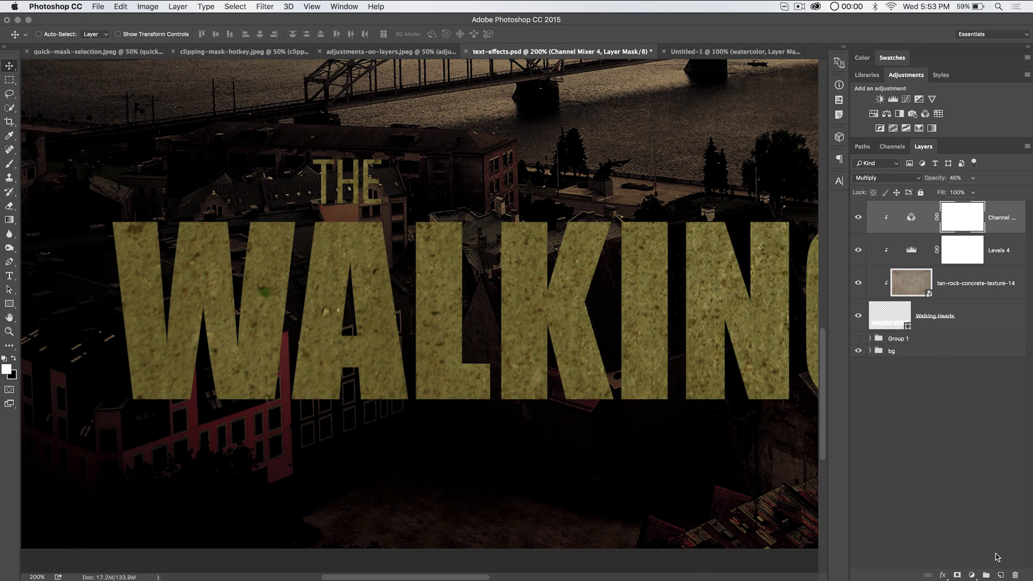
left_click(1000, 575)
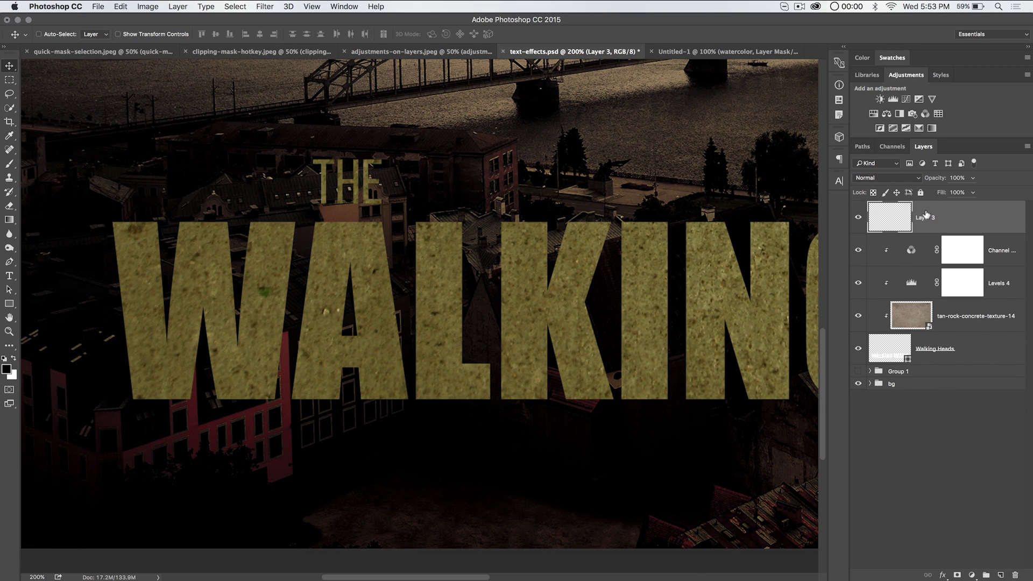
left_click(120, 7)
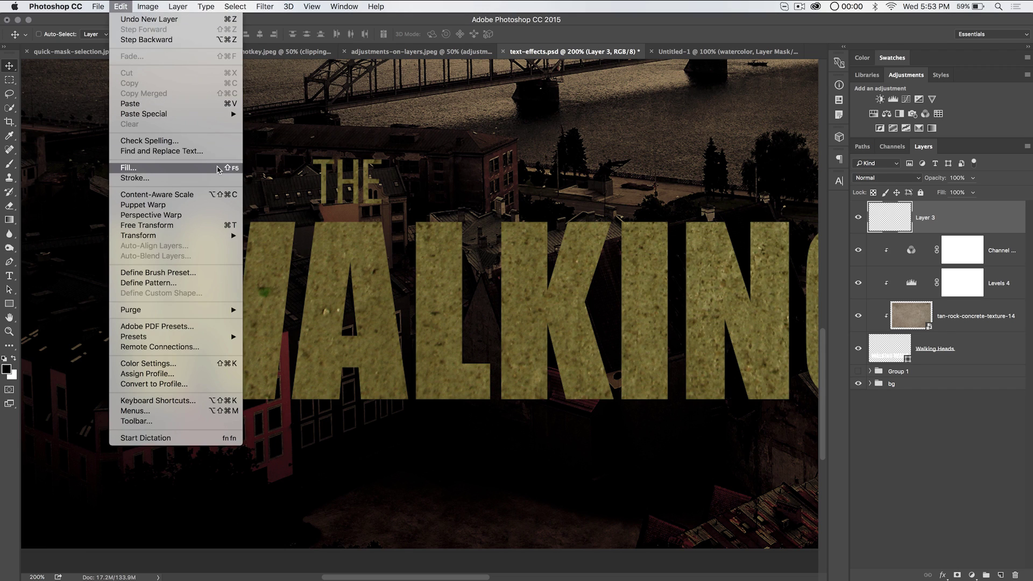
left_click(218, 170)
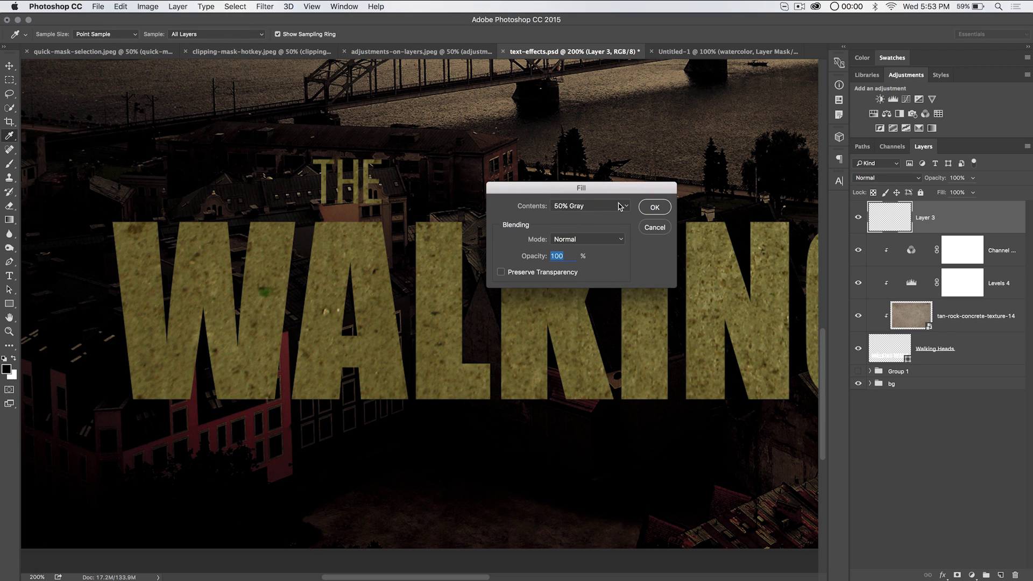
left_click(653, 209)
key("v")
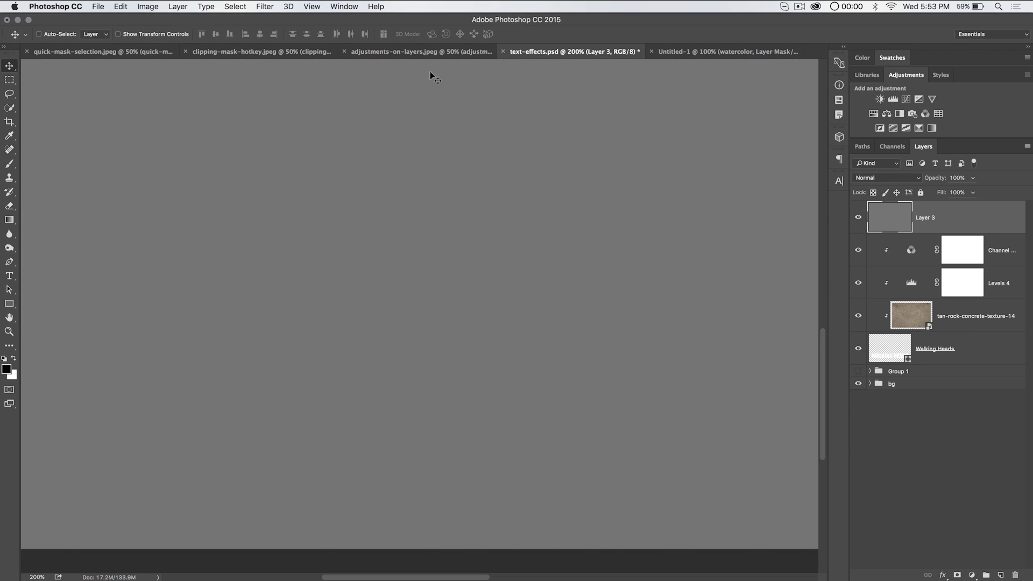
Step: Add 100% uniform monochromatic noise to the gray layer and set its blend mode to Soft Light
left_click(263, 6)
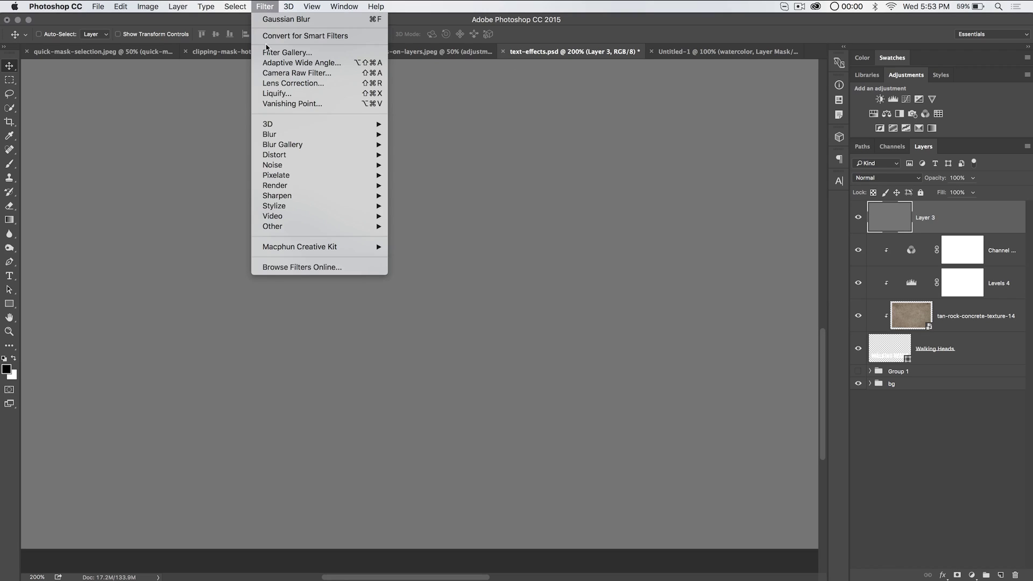
mouse_move(308, 165)
left_click(417, 166)
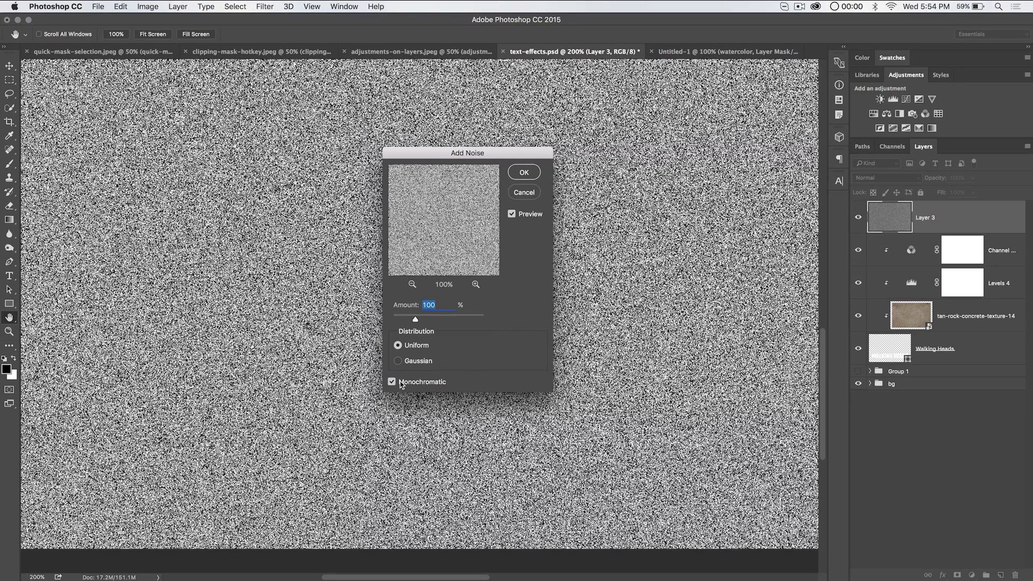
key("Return")
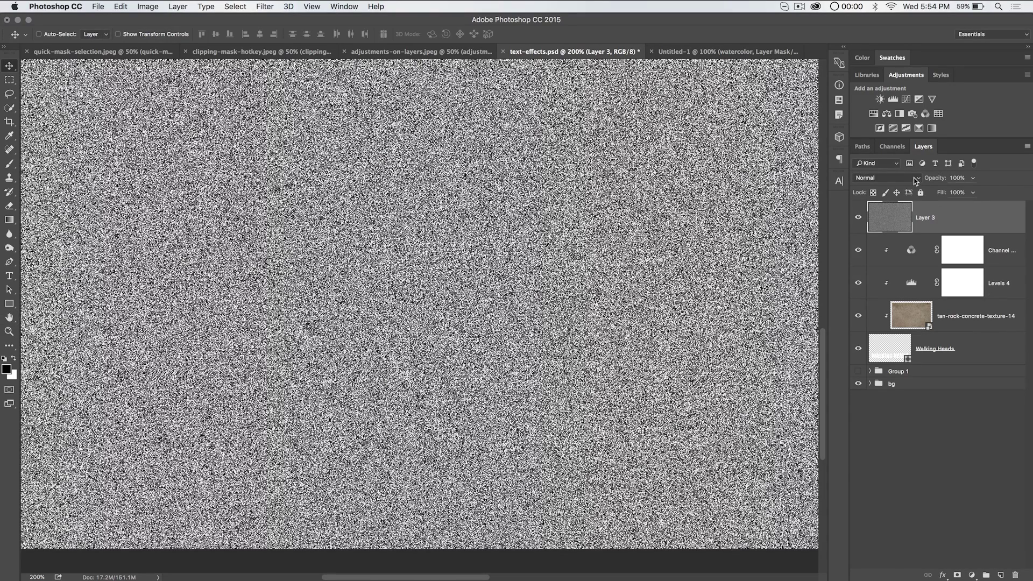
left_click(885, 177)
left_click(880, 302)
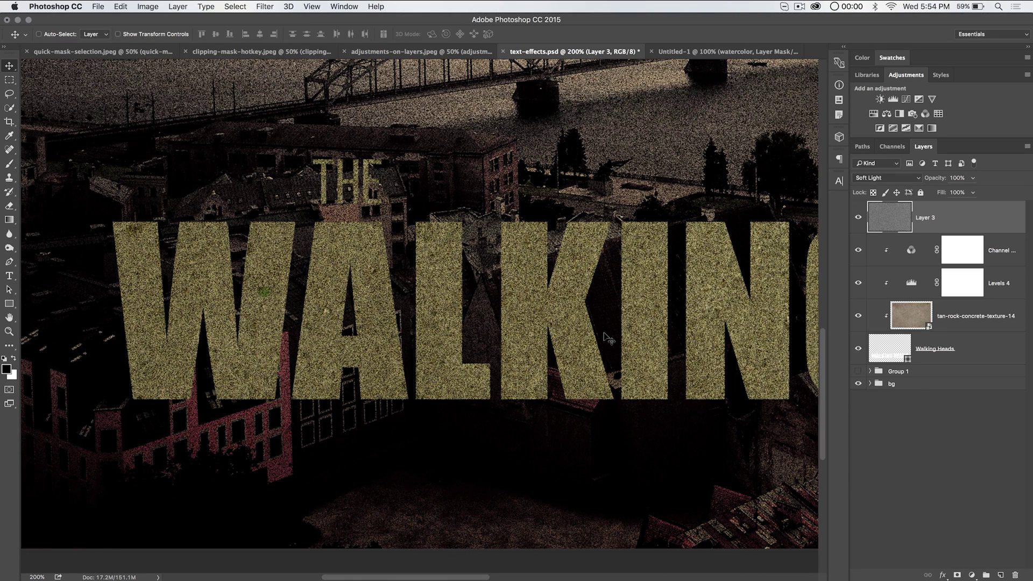
Step: Apply the Emboss filter to the noise layer with an angle of 80°, height of 3 pixels and amount of 100%
left_click(265, 7)
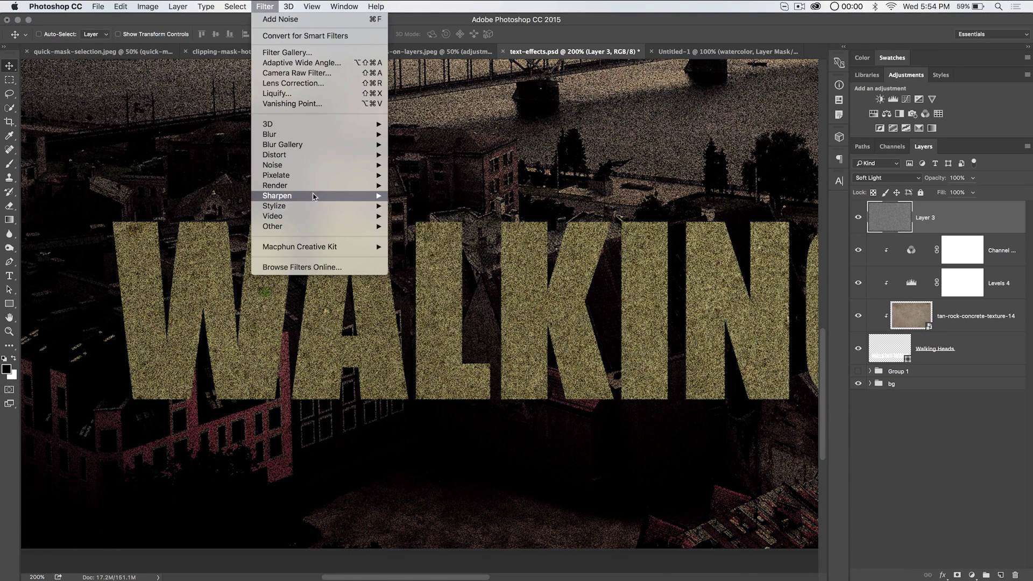
mouse_move(320, 206)
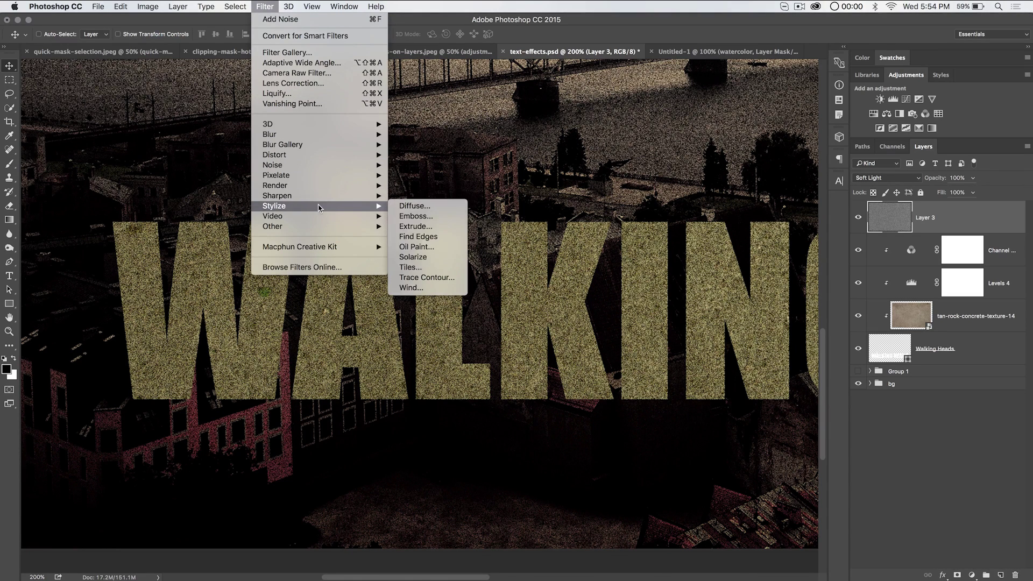
left_click(418, 217)
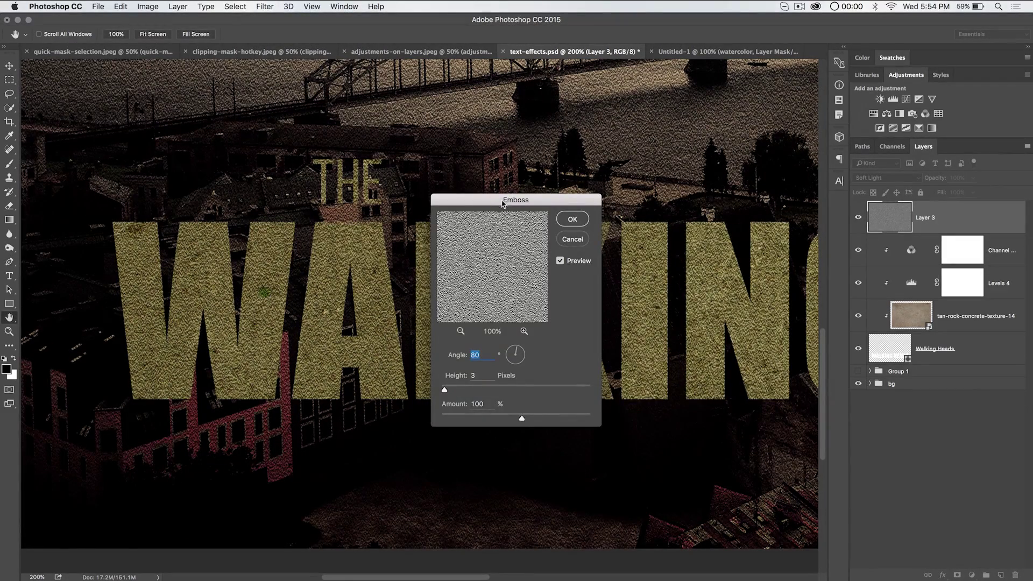
left_click_drag(502, 203, 684, 191)
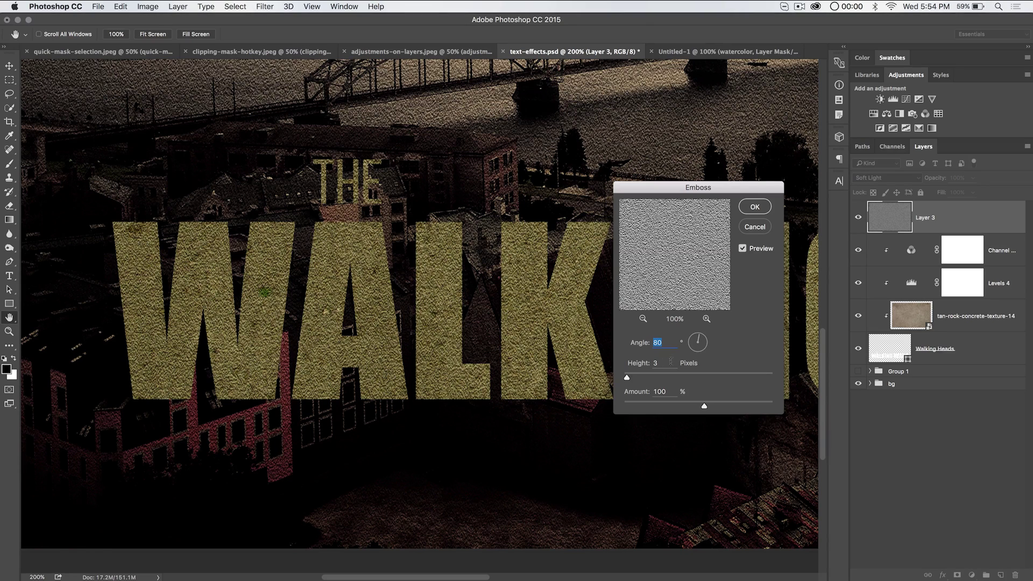
double_click(667, 392)
left_click(755, 208)
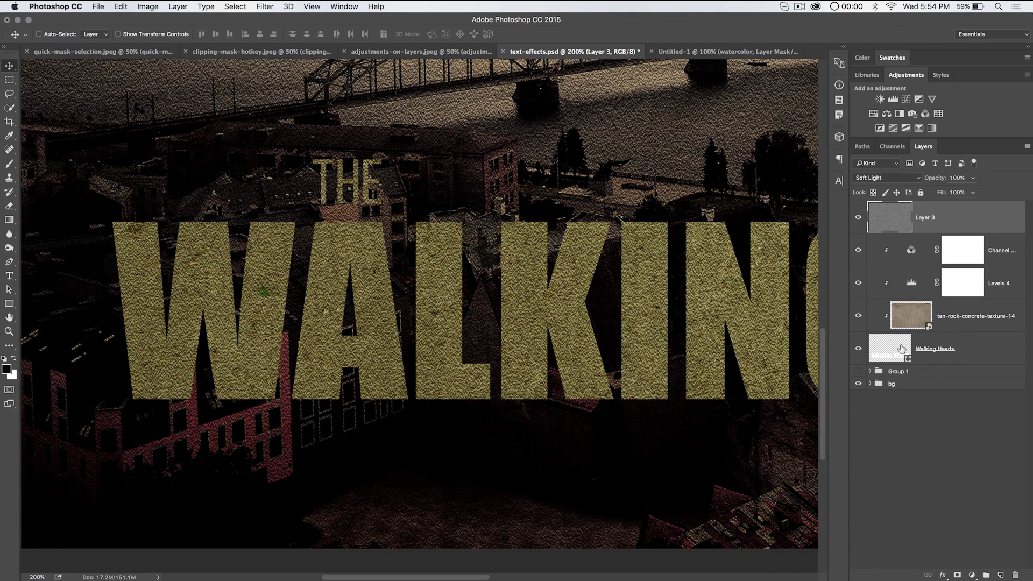
Step: Clip the embossed noise layer to the layers below so its texture affects only the Walking Heads title
key("ctrl+0")
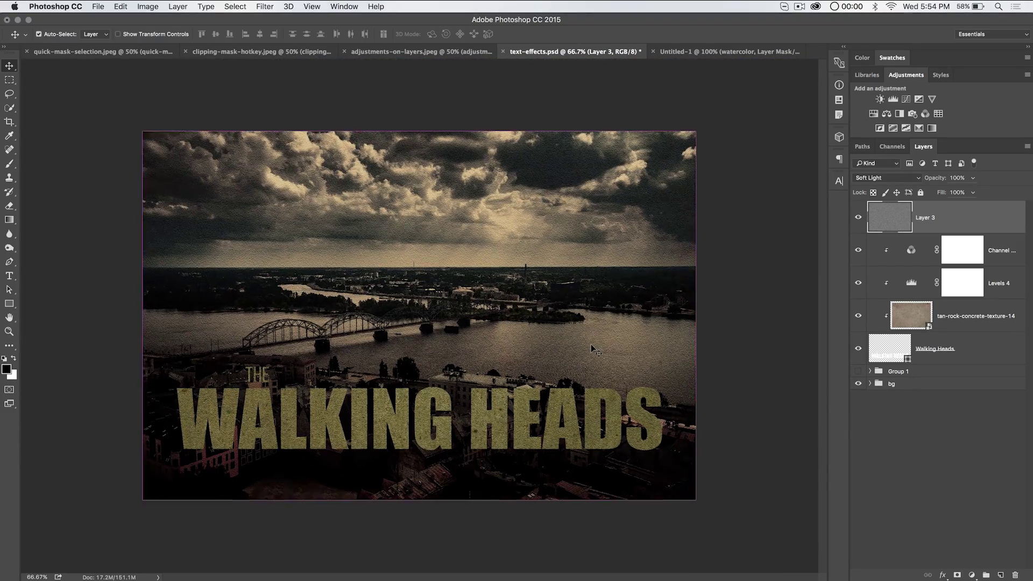
key("ctrl+plus")
key("ctrl+plus")
scroll(361, 325, "down", 10)
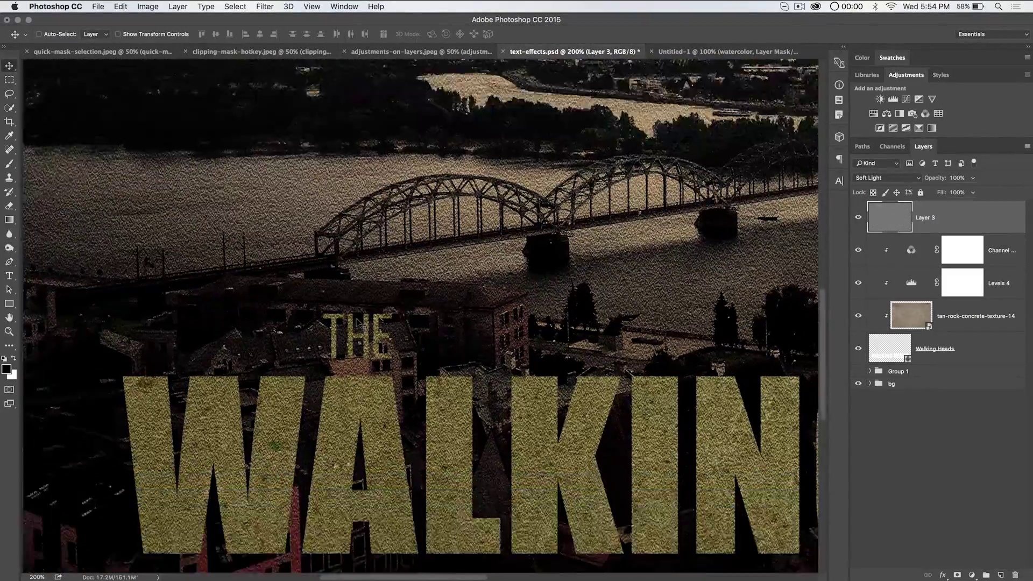
left_click(906, 232, "alt")
key("super+0")
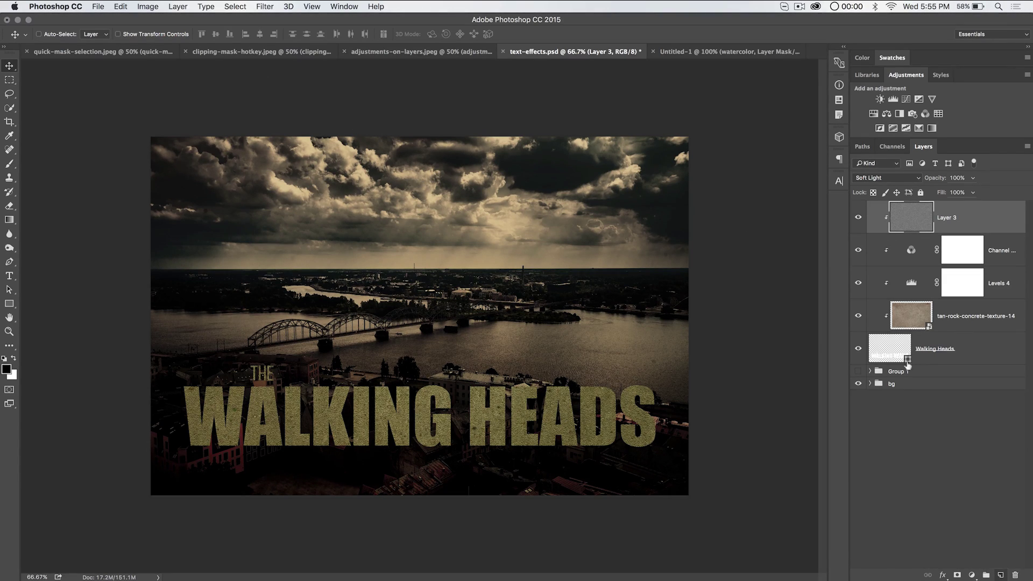
Step: Create a new layer above the noise layer and fill it with 50% Gray in Normal mode at 100% opacity
left_click(1000, 574)
left_click(120, 6)
left_click(140, 169)
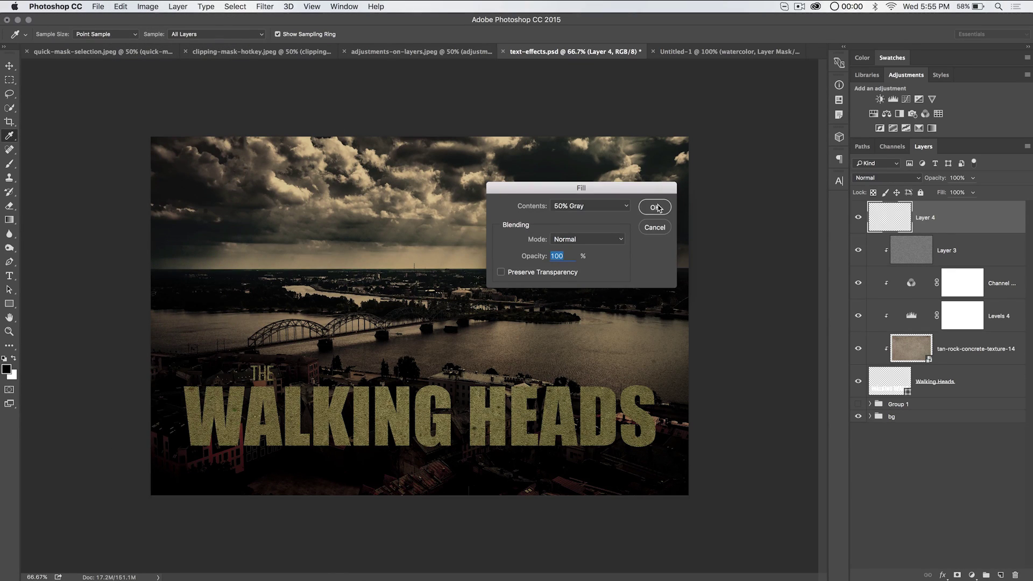
left_click(657, 207)
Step: Set the new gray layer's blend mode to Overlay and clip it to the title
left_click(908, 176)
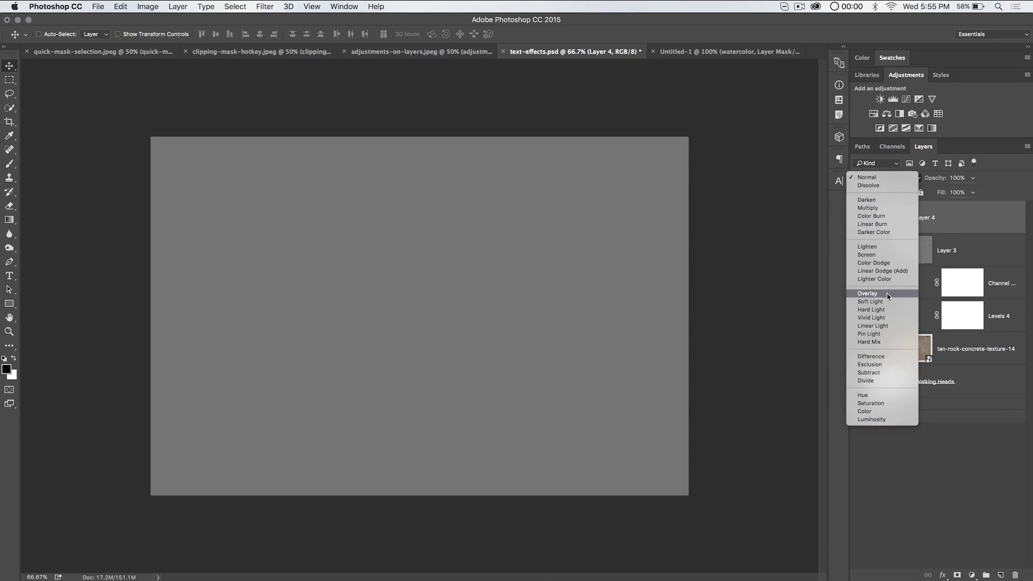
left_click(887, 294)
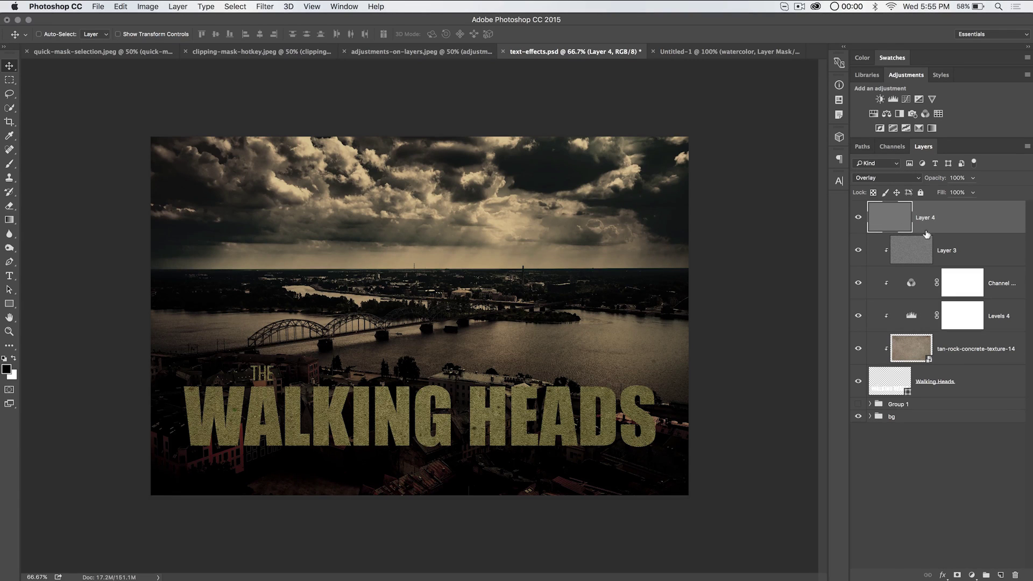
left_click(935, 230, "alt")
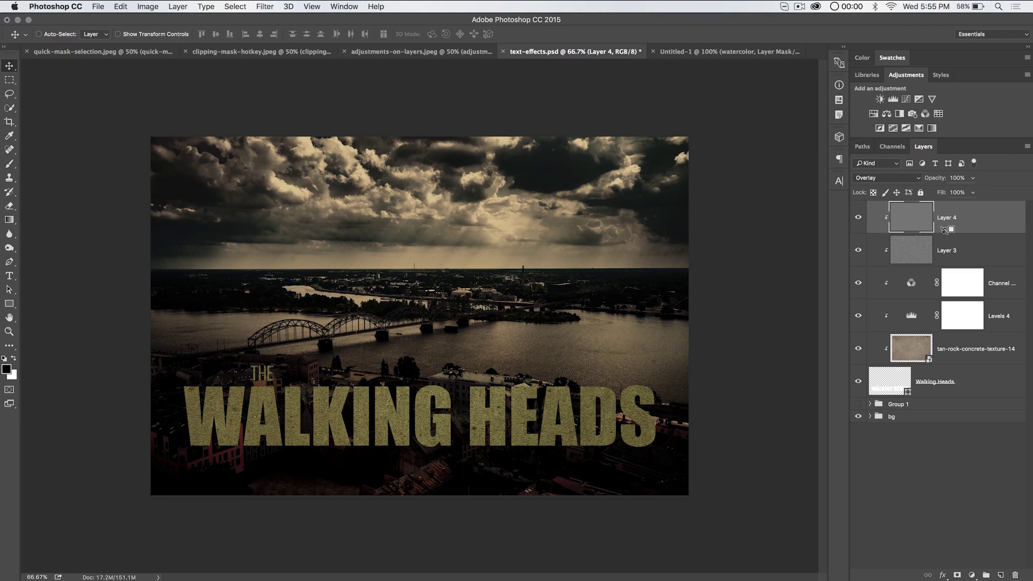
Step: Rename the Overlay gray layer as D&B and the embossed noise layer as texture
type("D&B")
key("Return")
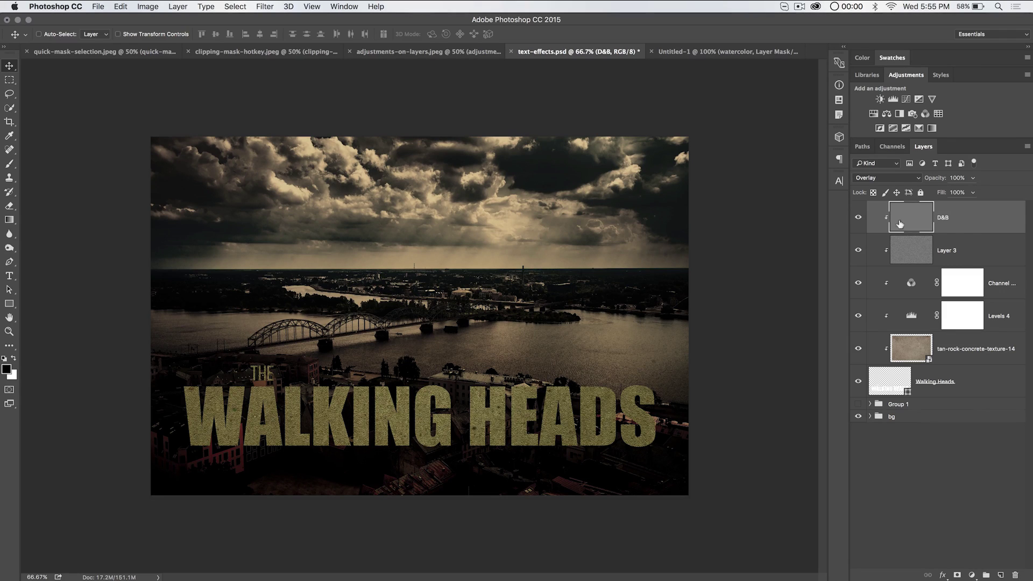
double_click(943, 250)
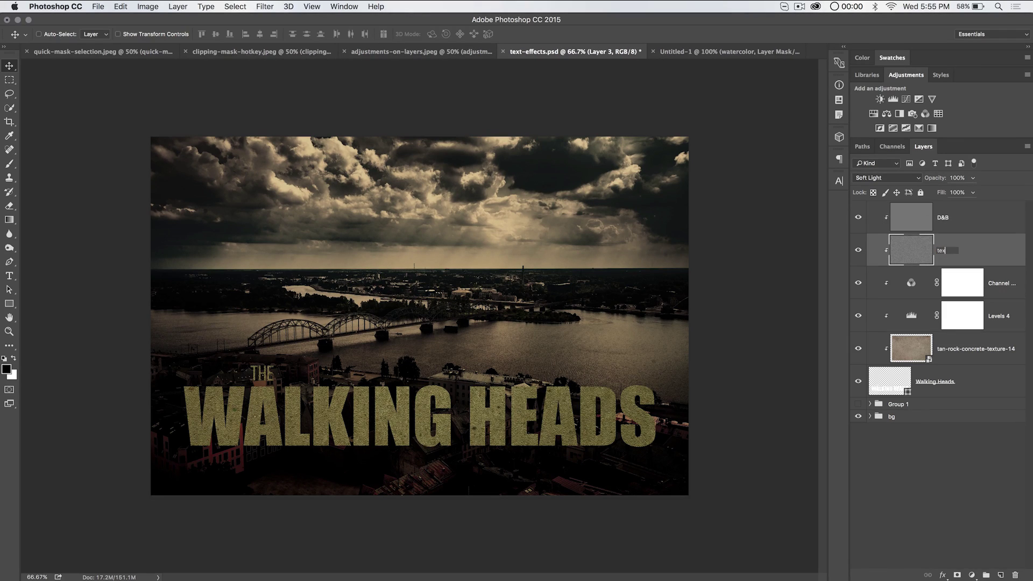
key("Return")
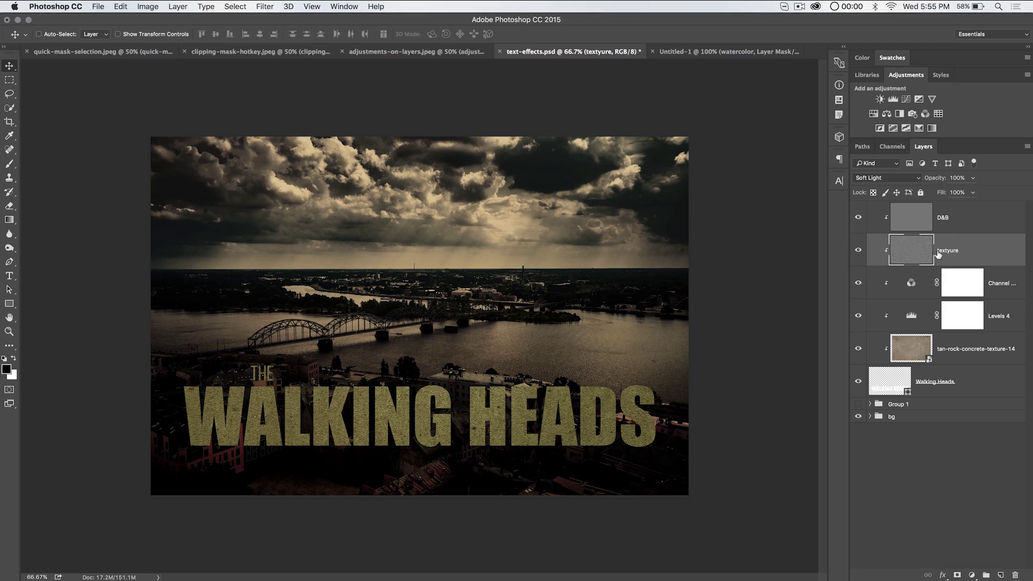
type("texture")
key("Return")
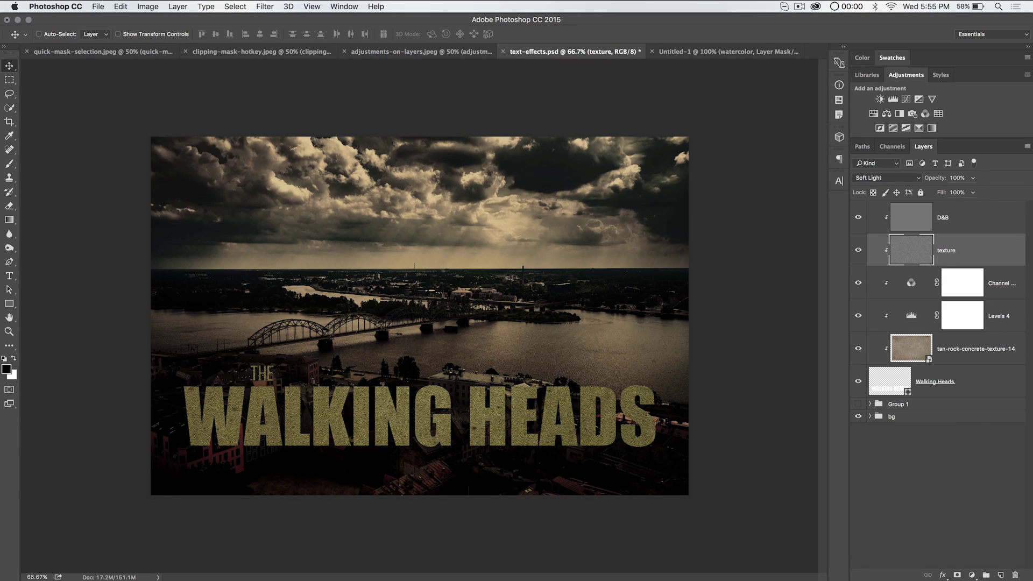
Step: Select the D&B layer and replace the Burn tool's brushes with the WG_Watercolor_1.abr set
left_click(940, 219)
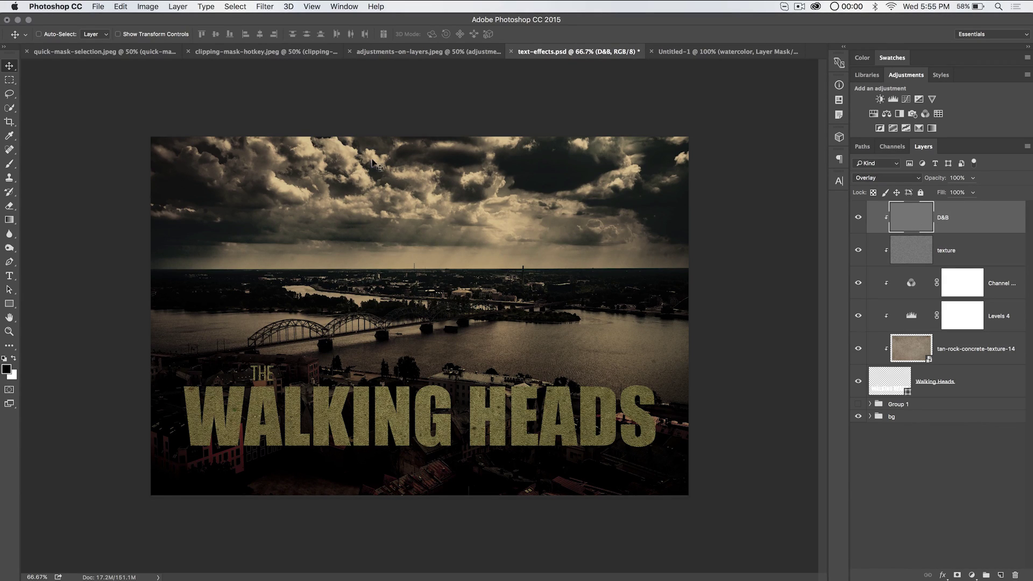
left_click(9, 249)
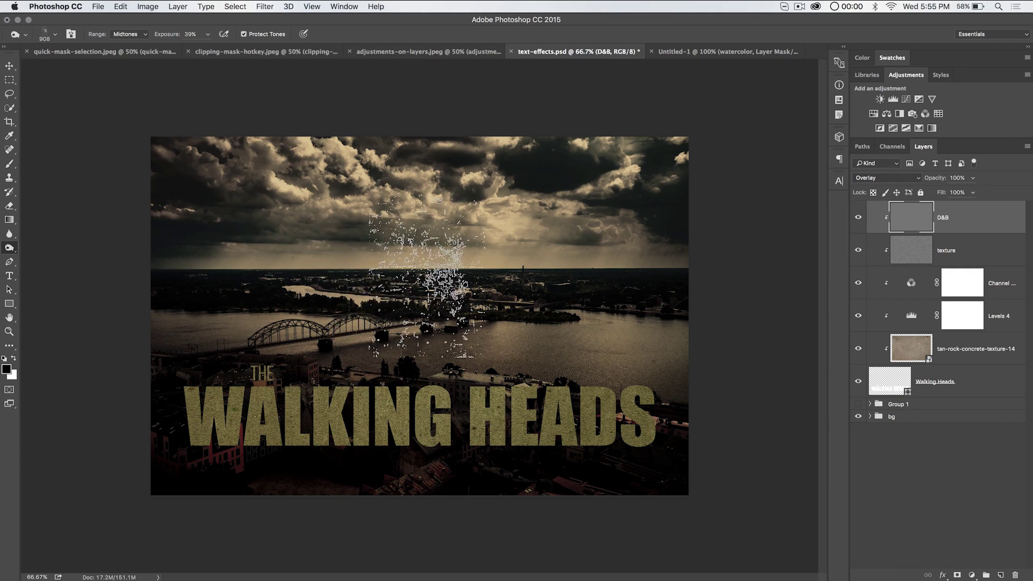
right_click(304, 200)
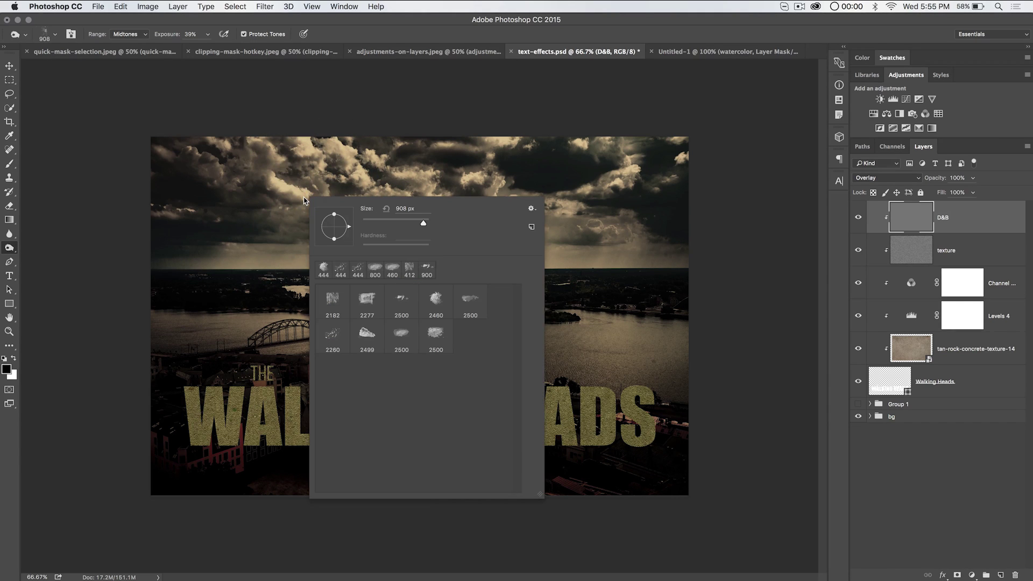
left_click(531, 210)
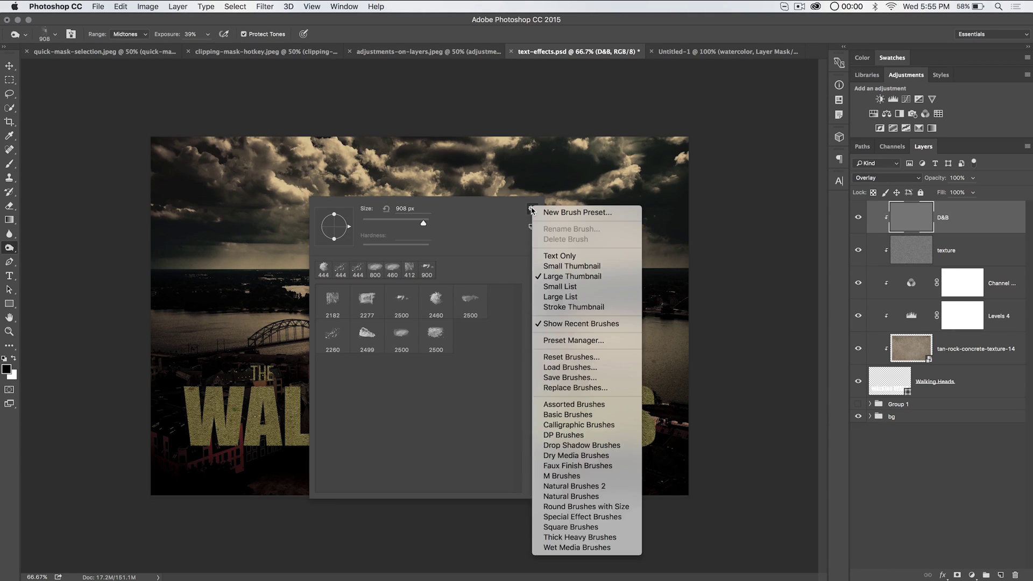
left_click(568, 388)
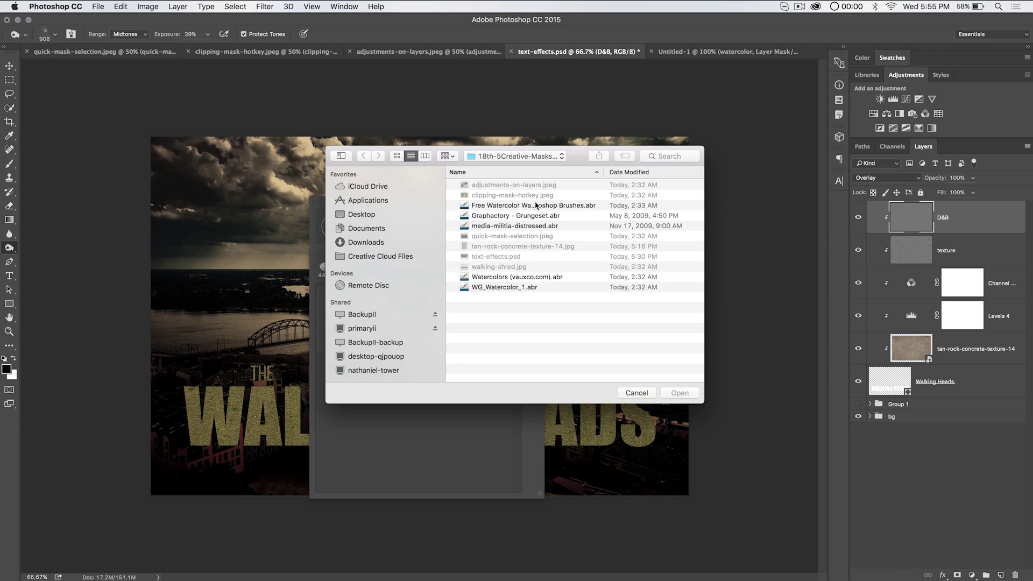
double_click(497, 288)
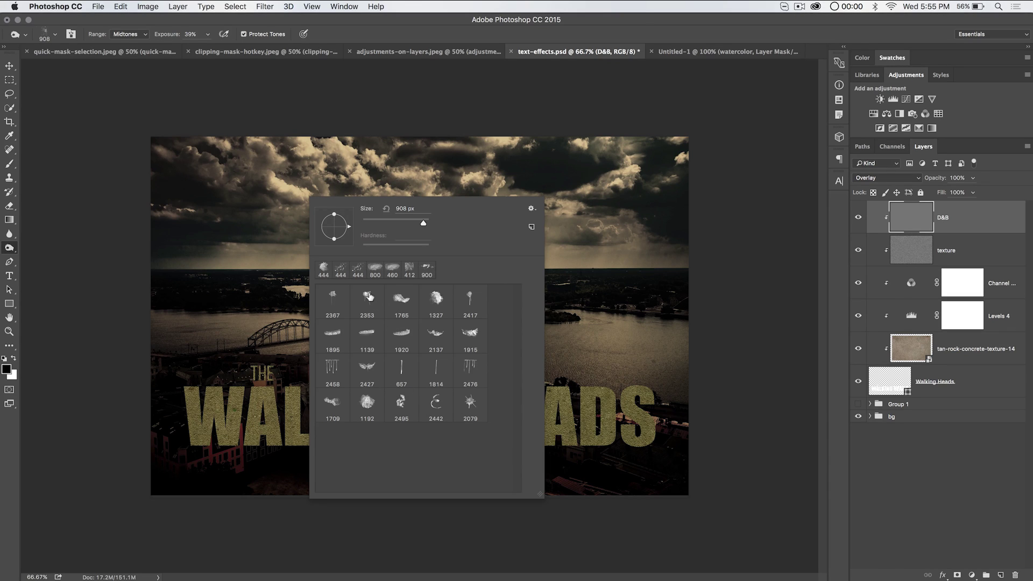
Step: Choose the 1765 px watercolor brush and set the Burn tool's exposure to 51%
left_click(395, 297)
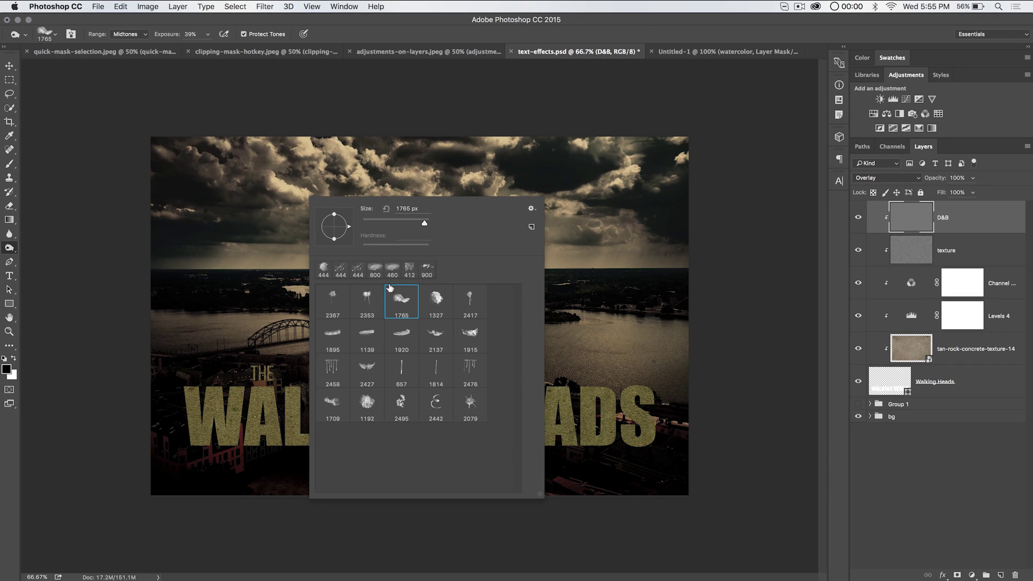
left_click(160, 32)
left_click_drag(160, 32, 168, 33)
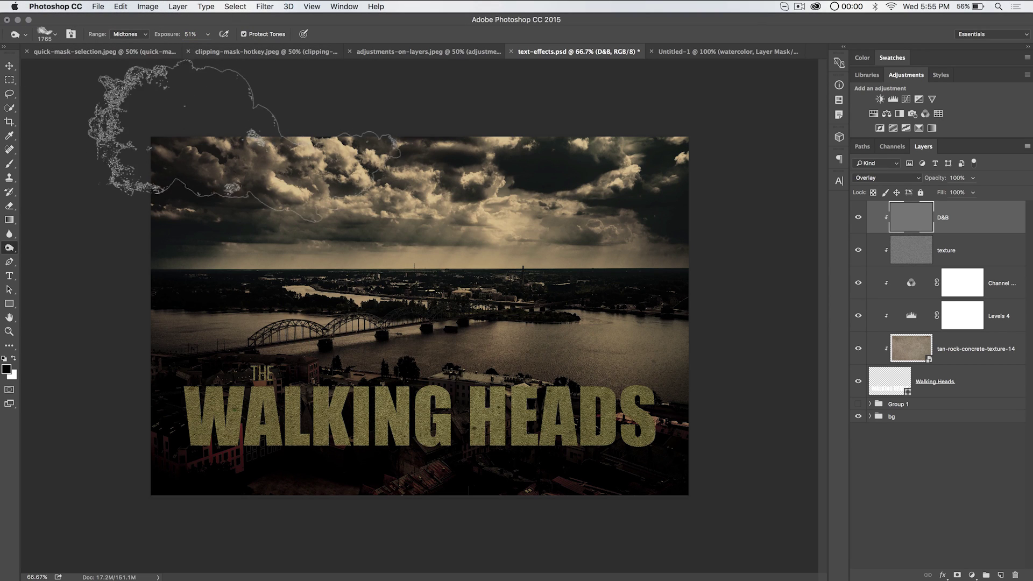
Step: Burn the left end of the title on the D&B layer, reducing the watercolor brush to 900 px
mouse_move(258, 447)
left_mouse_down()
mouse_move(204, 452)
mouse_move(184, 535)
left_mouse_up()
right_click(76, 434)
right_click(88, 413)
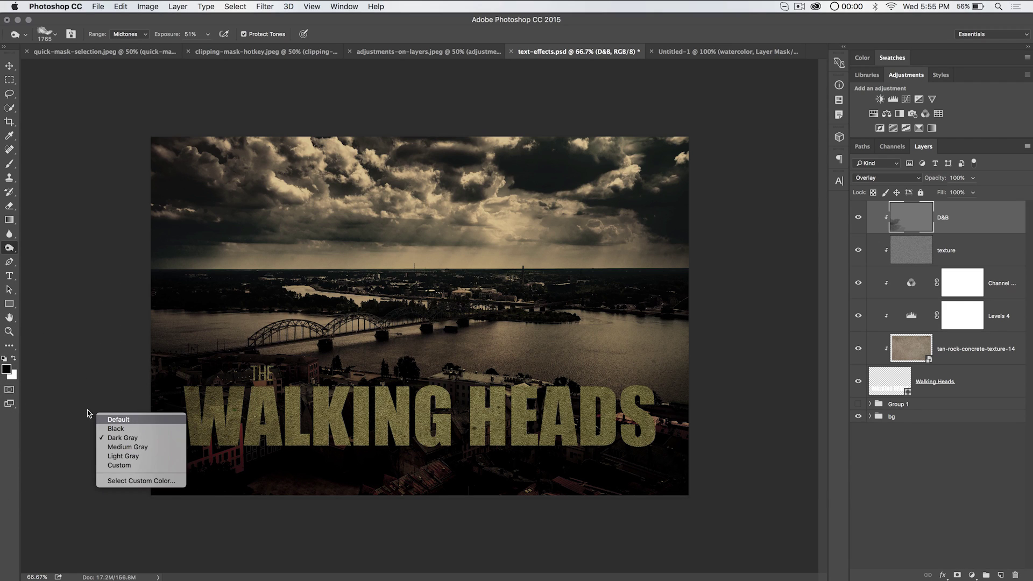
key("Escape")
key("bracketleft")
key("bracketleft")
key("bracketleft")
key("bracketleft")
key("bracketleft")
key("bracketleft")
key("bracketleft")
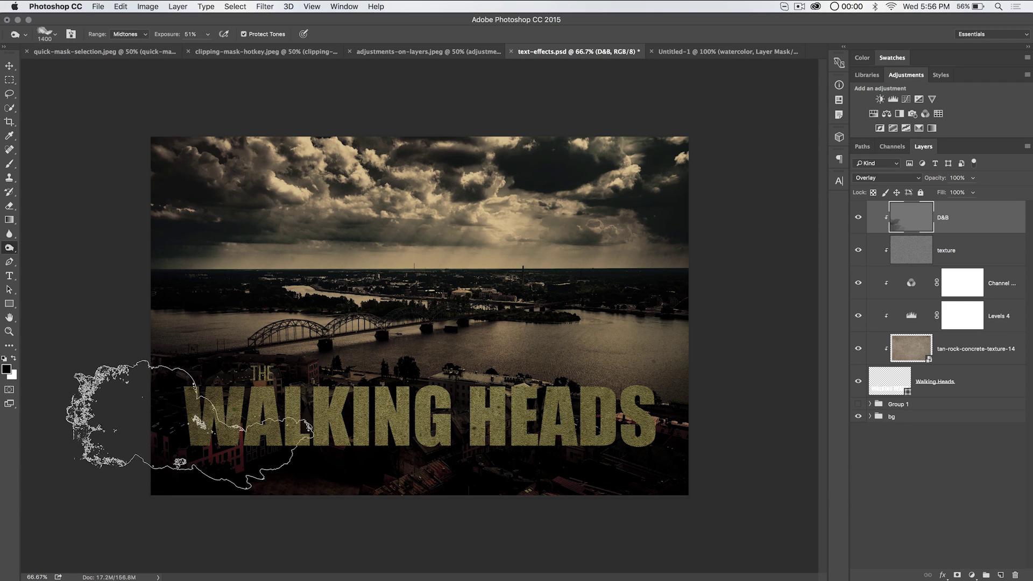
key("bracketleft")
key("bracketleft")
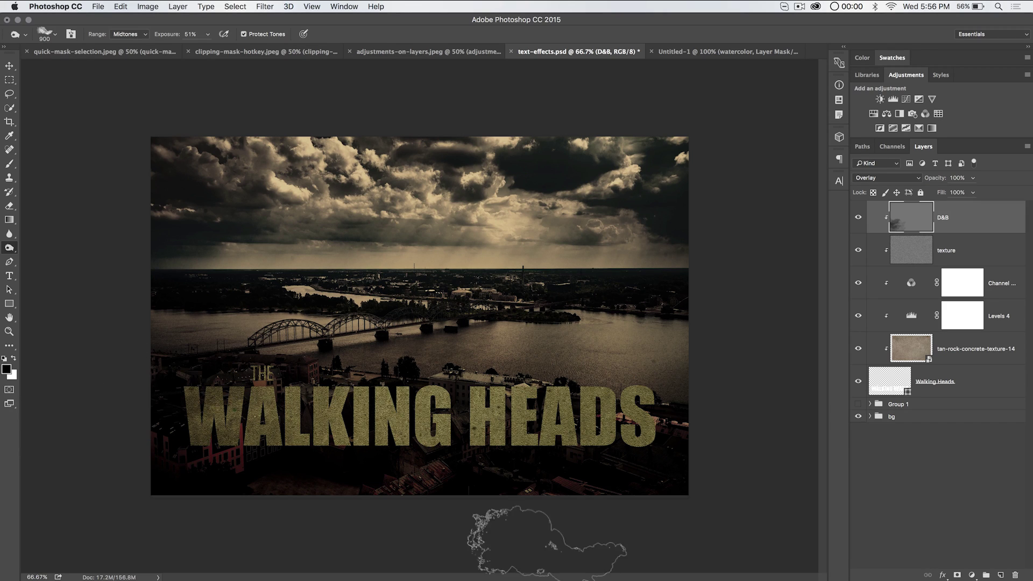
Step: Burn the right end of the title on the D&B layer with the 900 px watercolor brush
right_click(692, 422)
key("Escape")
right_click(670, 398)
key("Escape")
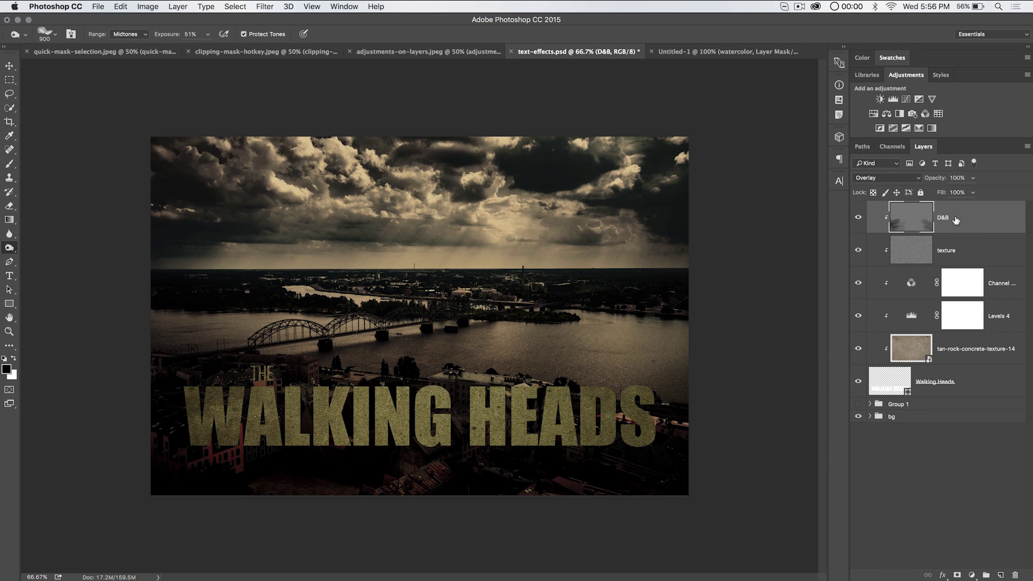
Step: Choose the 2458 px dripping brush for the Burn tool and set its size to 300 px
right_click(419, 333)
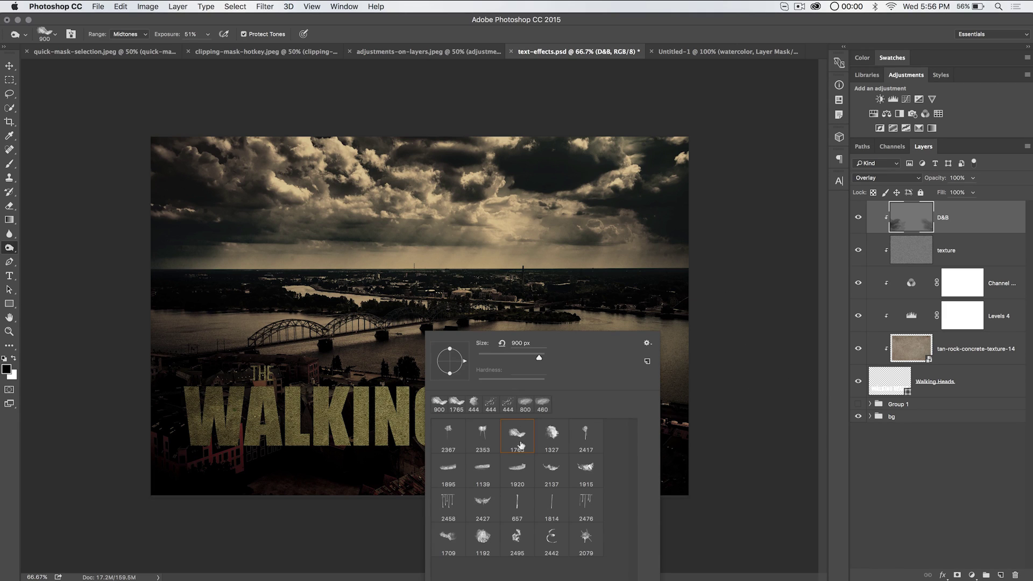
left_click(448, 503)
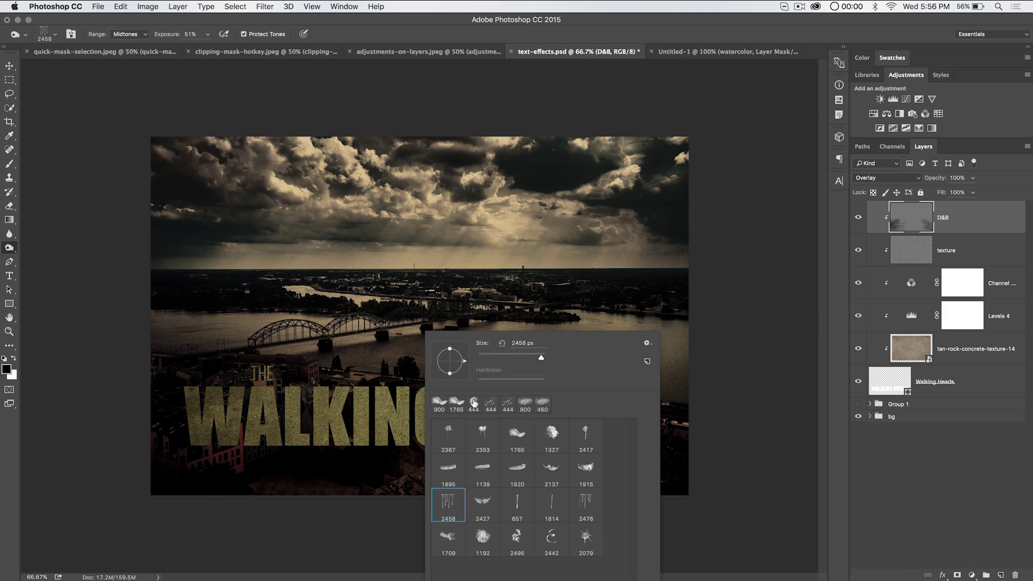
left_click_drag(542, 359, 534, 359)
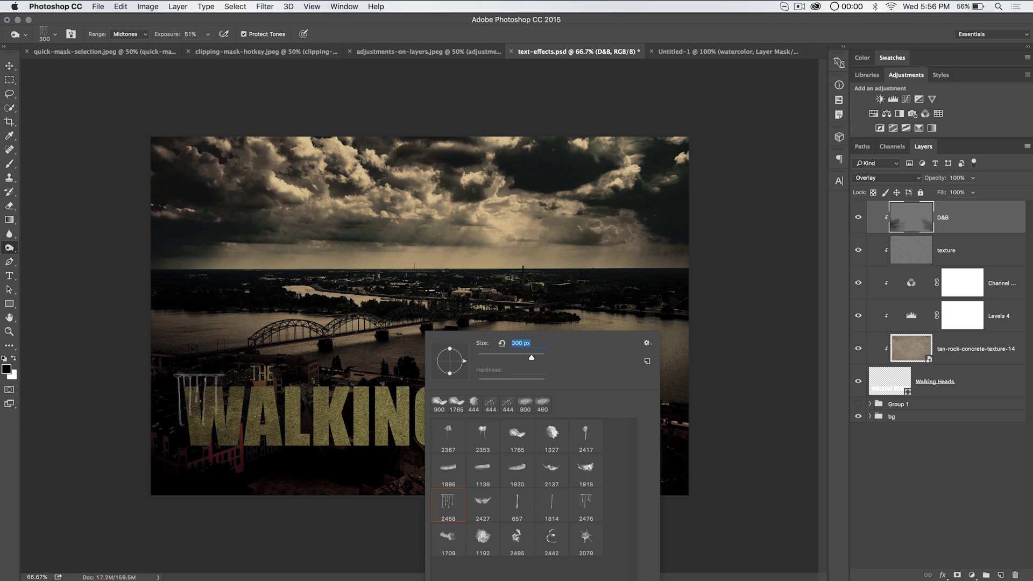
left_click(194, 403)
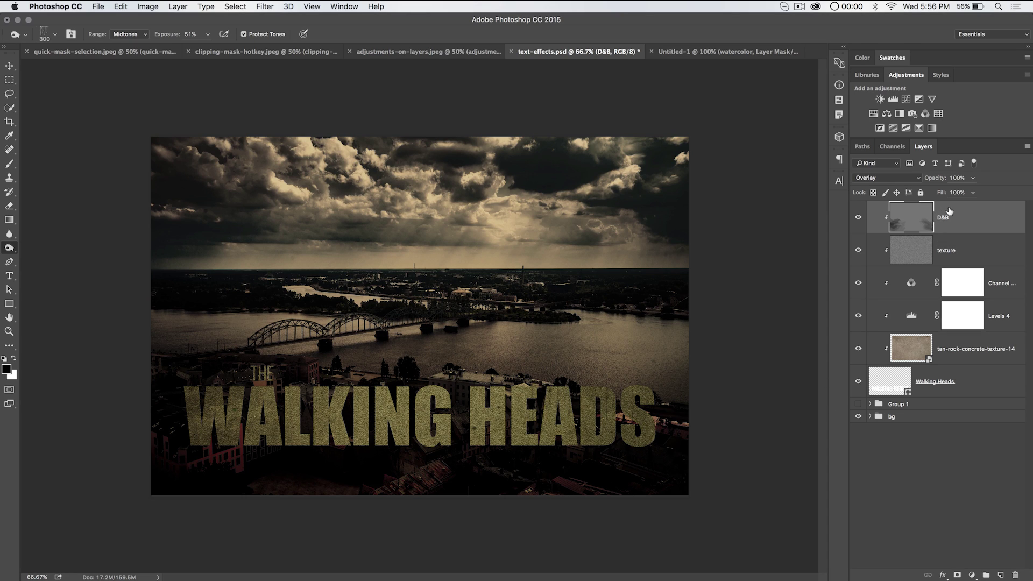
Step: Duplicate the D&B layer as a copy clipped to the title and set its opacity to 60%
left_click_drag(947, 215, 956, 207)
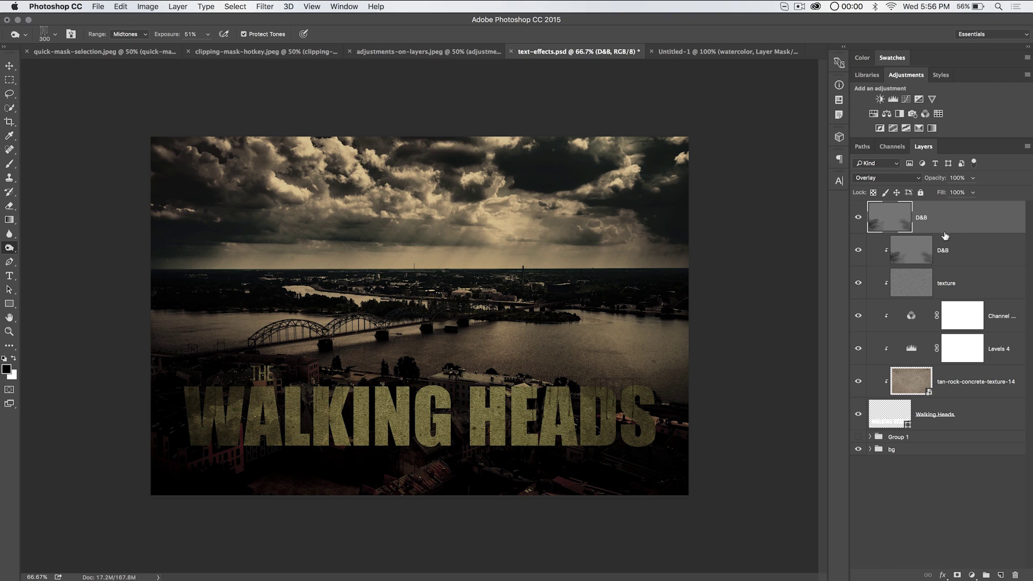
left_click(940, 230, "alt")
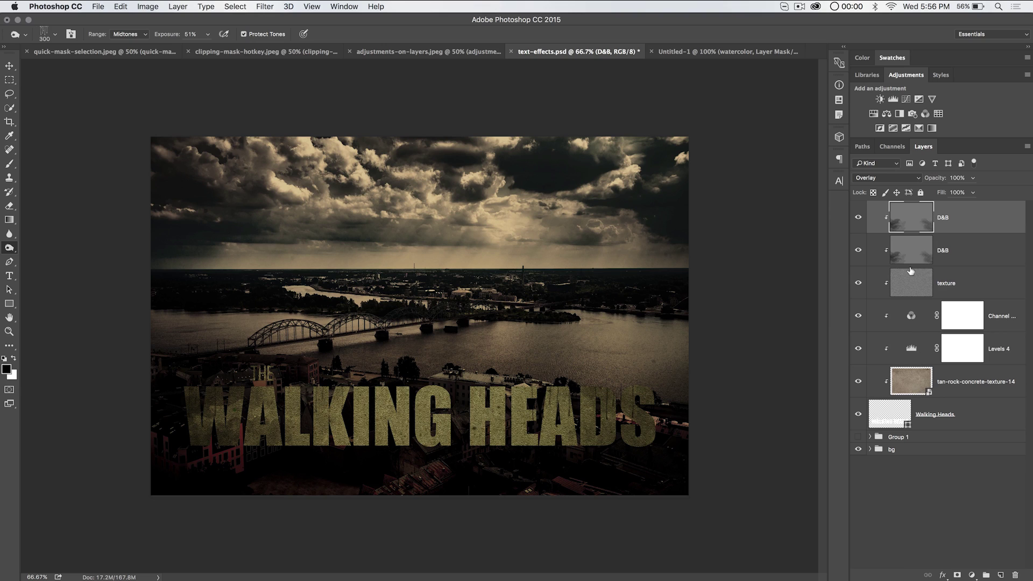
left_click_drag(938, 177, 909, 177)
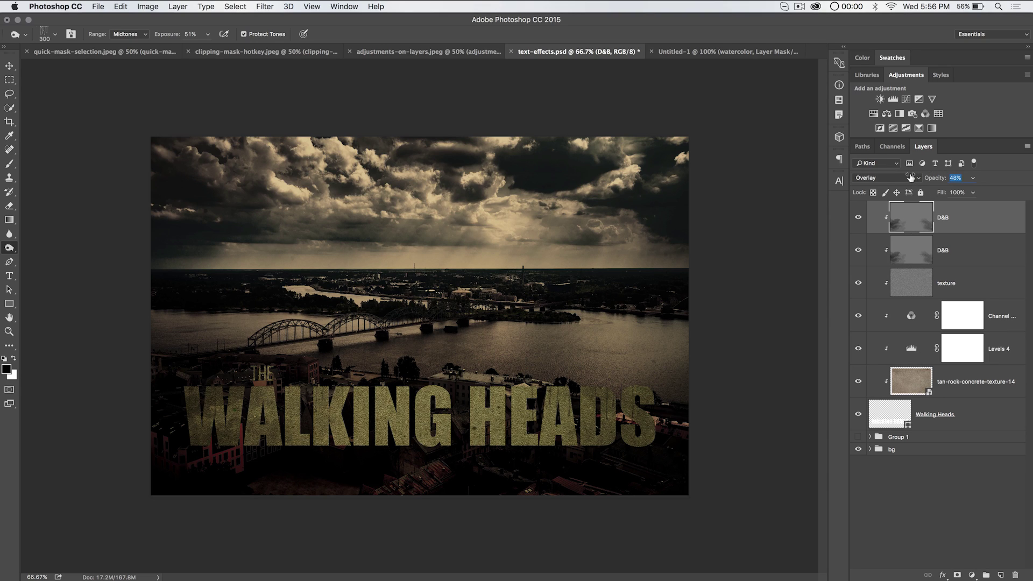
left_click(966, 209)
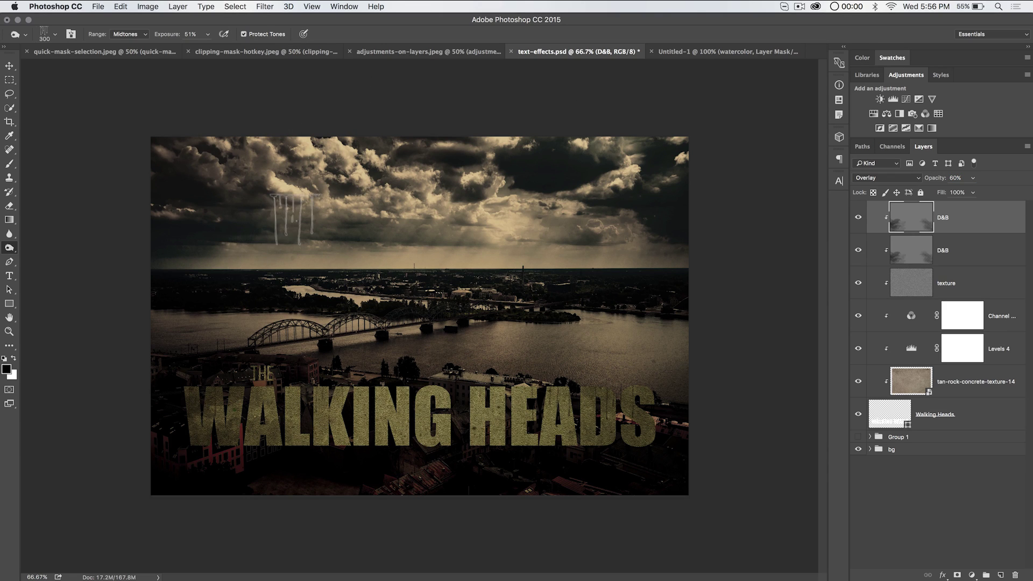
Step: Replace the current brush set with Basic Brushes and choose the soft round 500 px brush for the Burn tool
right_click(304, 217)
left_click(527, 226)
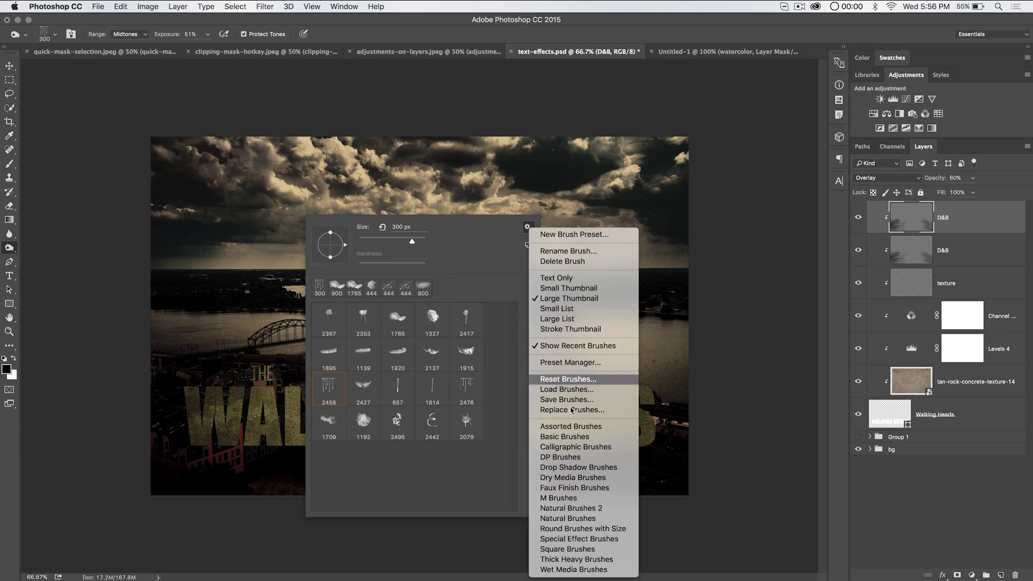
left_click(563, 437)
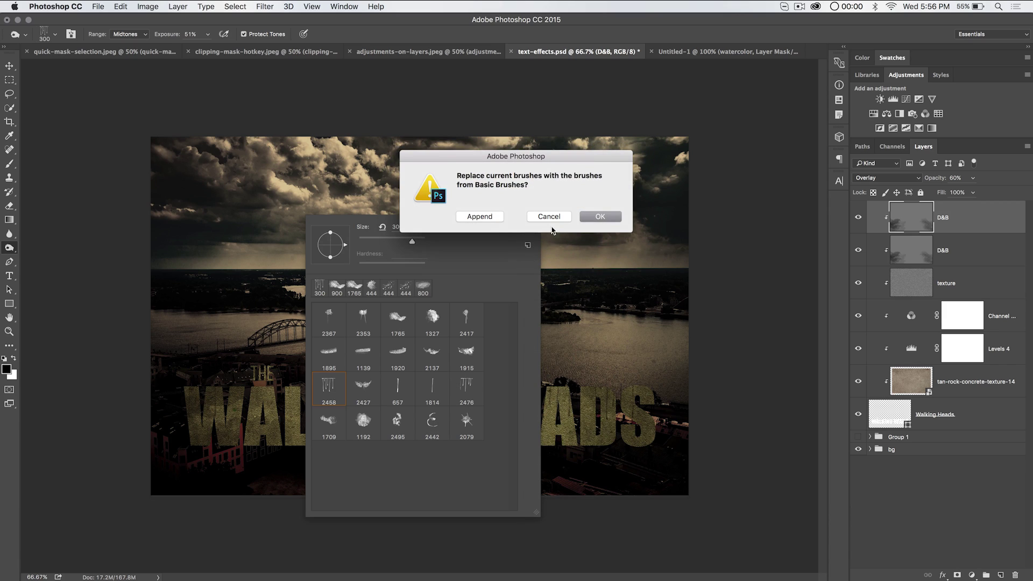
left_click(607, 220)
scroll(447, 435, "down", 3)
left_click(422, 493)
key("Return")
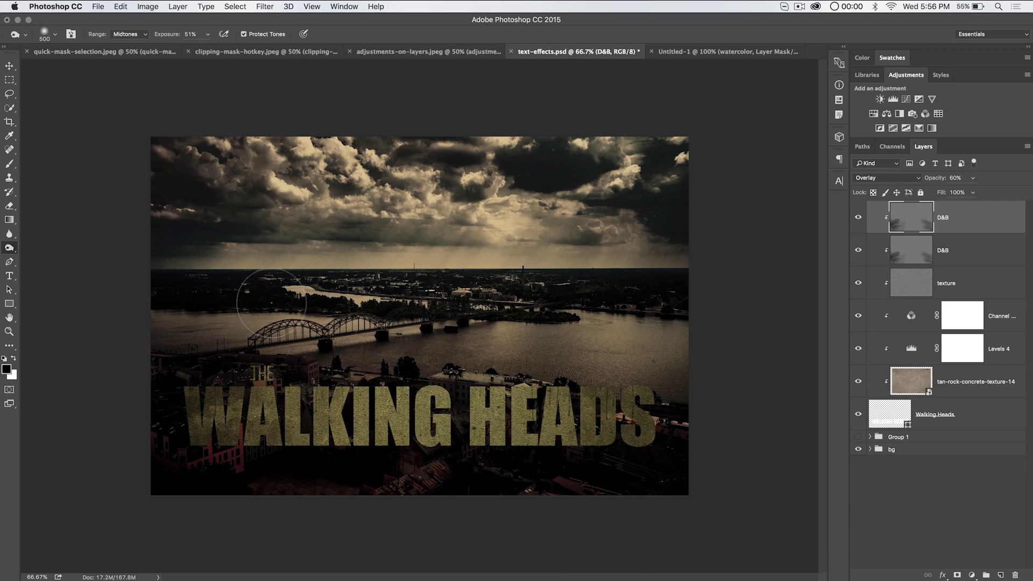
Step: Enlarge the soft Burn brush to 800 px and darken the title's letters on the uppermost D&B layer
right_click(271, 306)
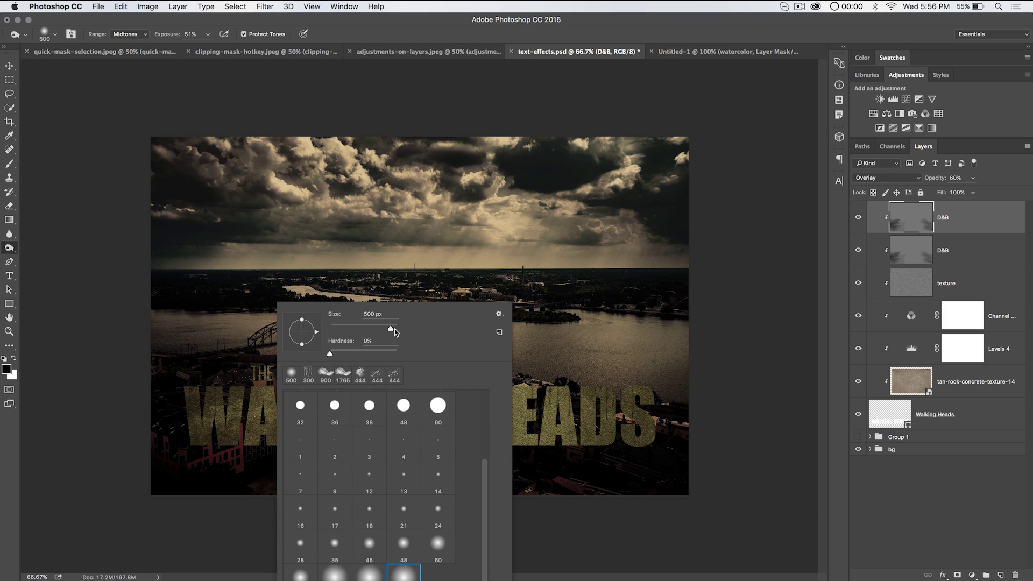
left_click_drag(391, 329, 394, 331)
type("800")
key("Tab")
key("Return")
mouse_move(185, 393)
left_mouse_down()
mouse_move(202, 411)
mouse_move(358, 412)
mouse_move(613, 436)
mouse_move(679, 400)
mouse_move(643, 410)
mouse_move(626, 449)
mouse_move(429, 456)
left_mouse_up()
right_click(425, 456)
key("Escape")
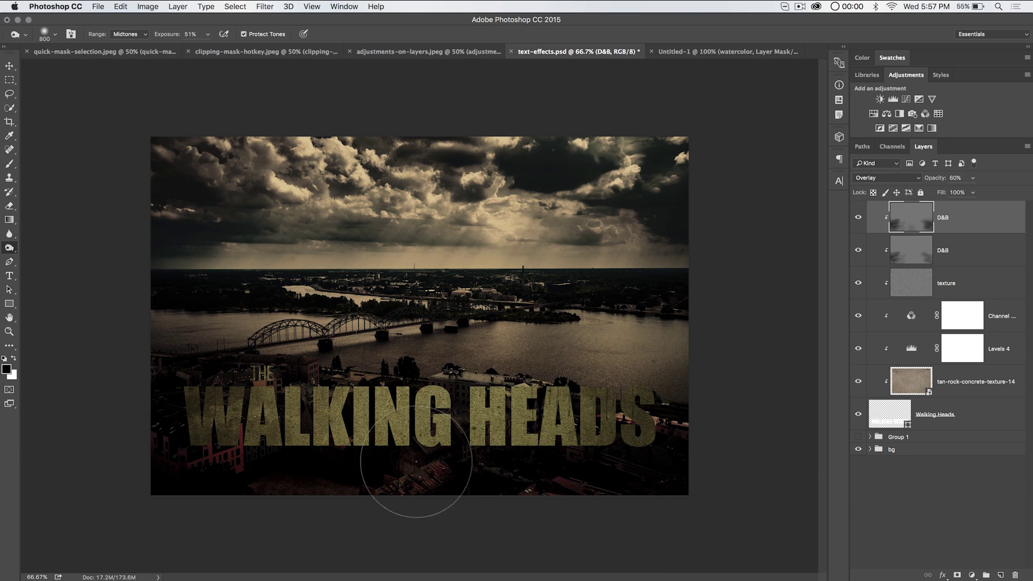
right_click(355, 454)
key("Escape")
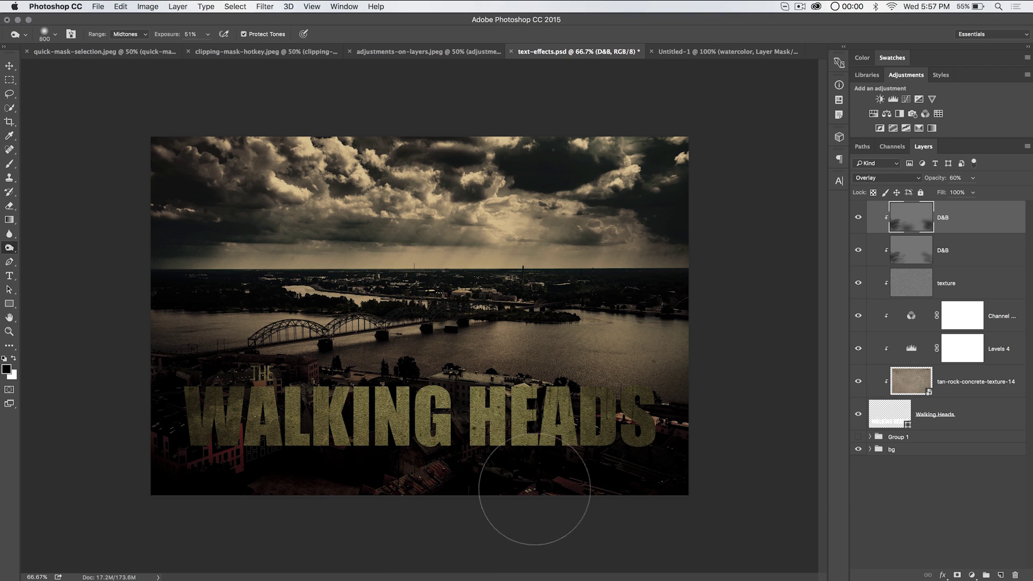
mouse_move(422, 349)
left_mouse_down()
mouse_move(323, 371)
mouse_move(377, 430)
mouse_move(409, 412)
left_mouse_up()
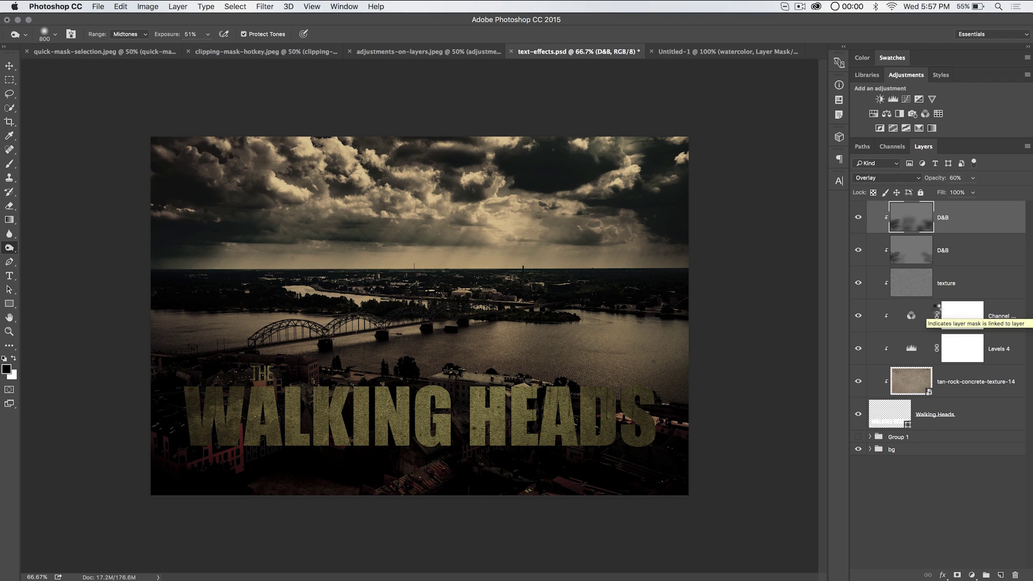
Step: Stamp all visible layers into a new layer above the D&B layers and open the Lighting Effects filter on it
key("super+alt+shift+e")
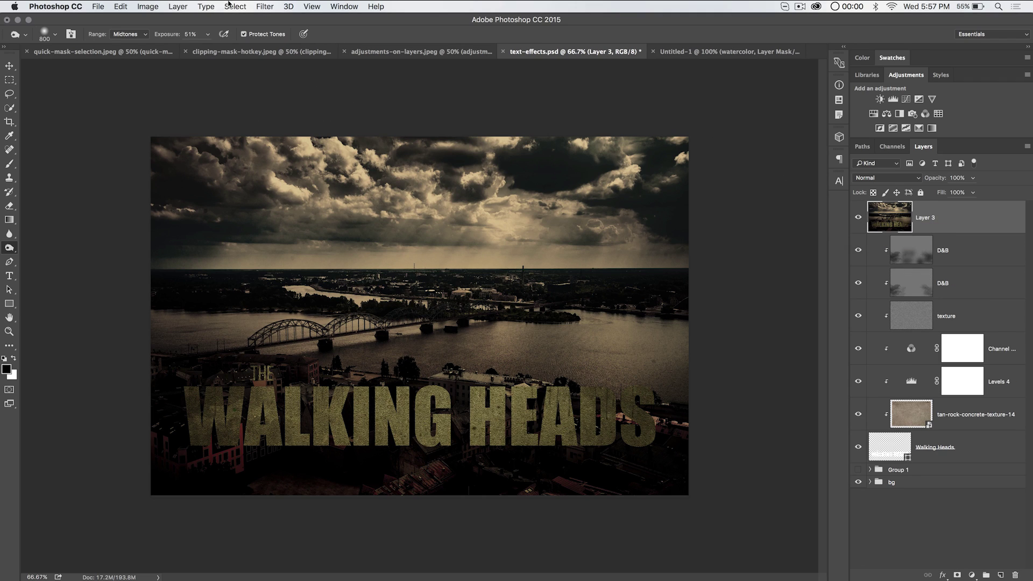
left_click(264, 7)
mouse_move(317, 171)
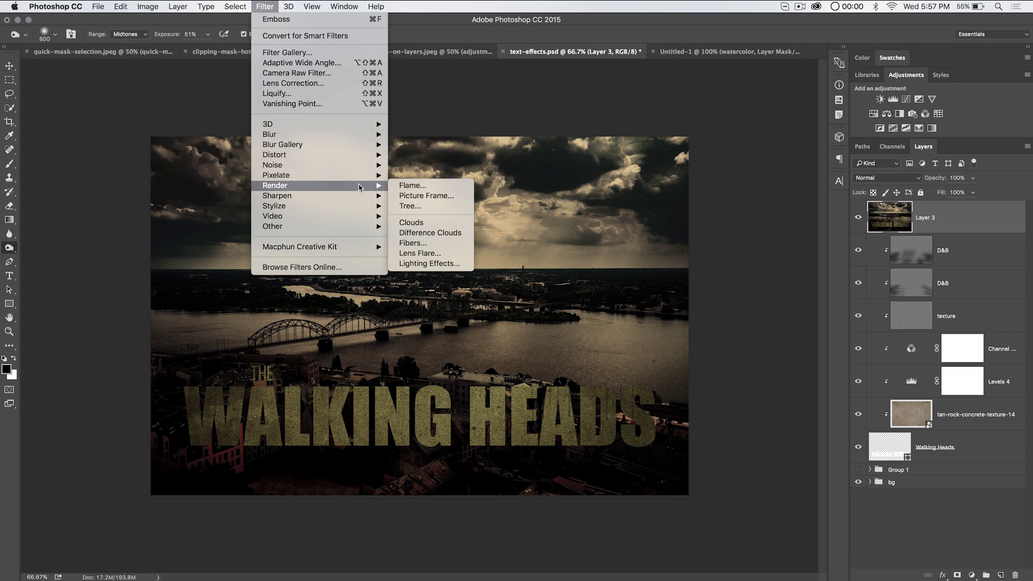
left_click(428, 263)
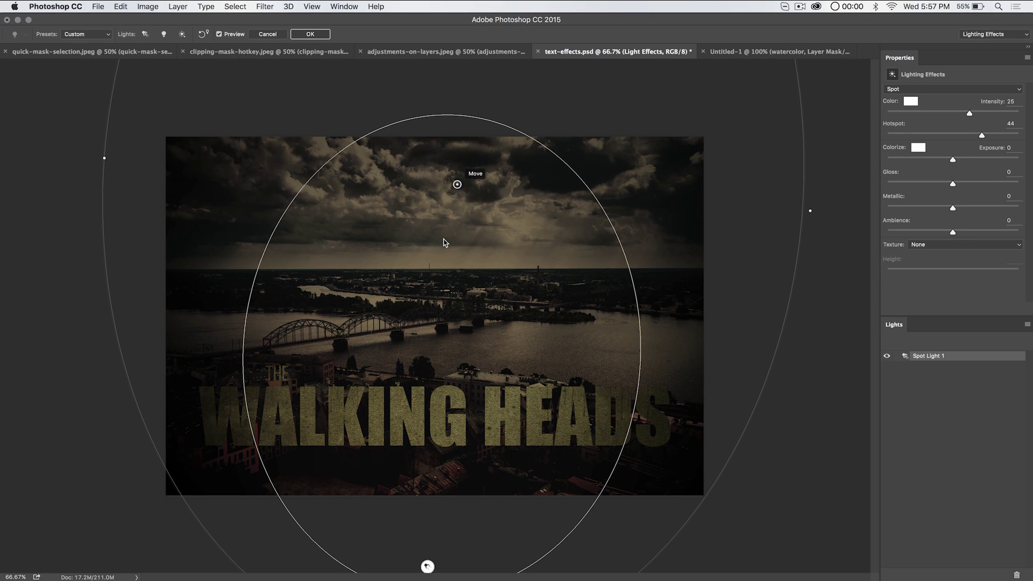
Step: Shrink the spot light's length and width around the image, adjust its position and apply the Lighting Effects
left_click_drag(445, 242, 481, 280)
key("super+minus")
key("super+minus")
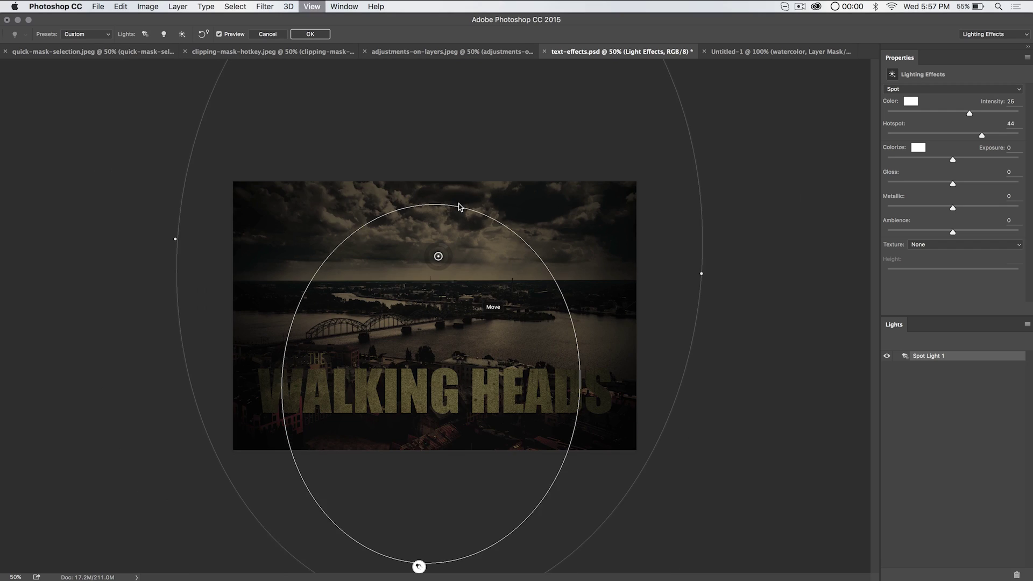
left_click_drag(612, 288, 577, 299)
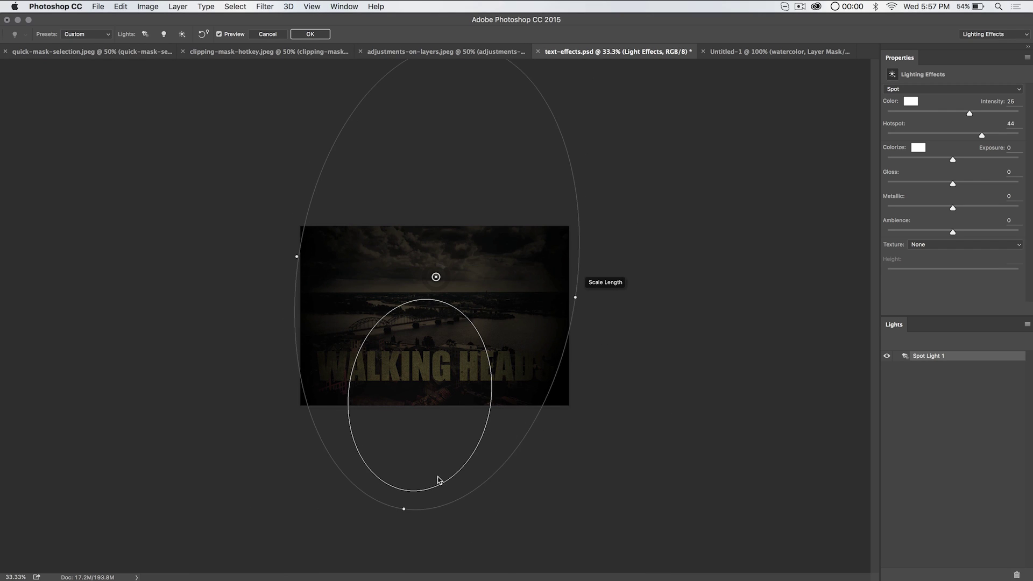
left_click_drag(404, 508, 414, 443)
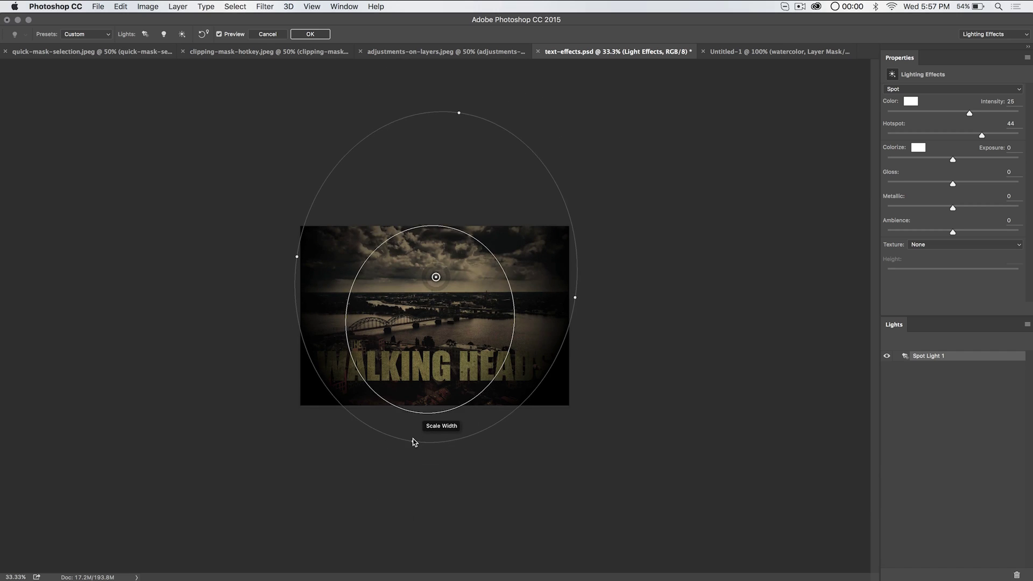
left_click_drag(435, 361, 433, 422)
left_click(312, 34)
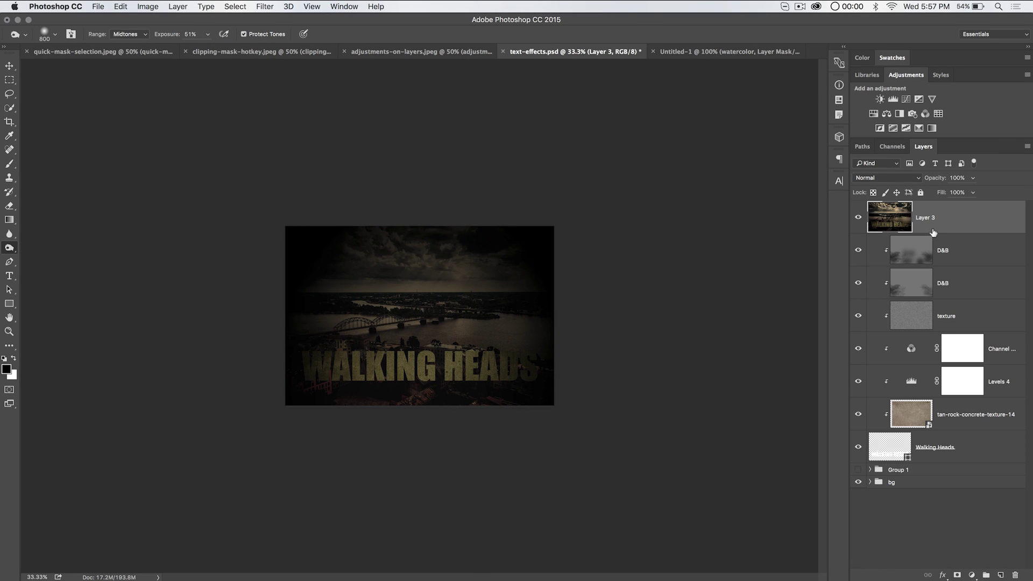
Step: Clip the stamped lighting layer to the Walking Heads title and set its opacity to 18%
left_click(935, 231, "alt")
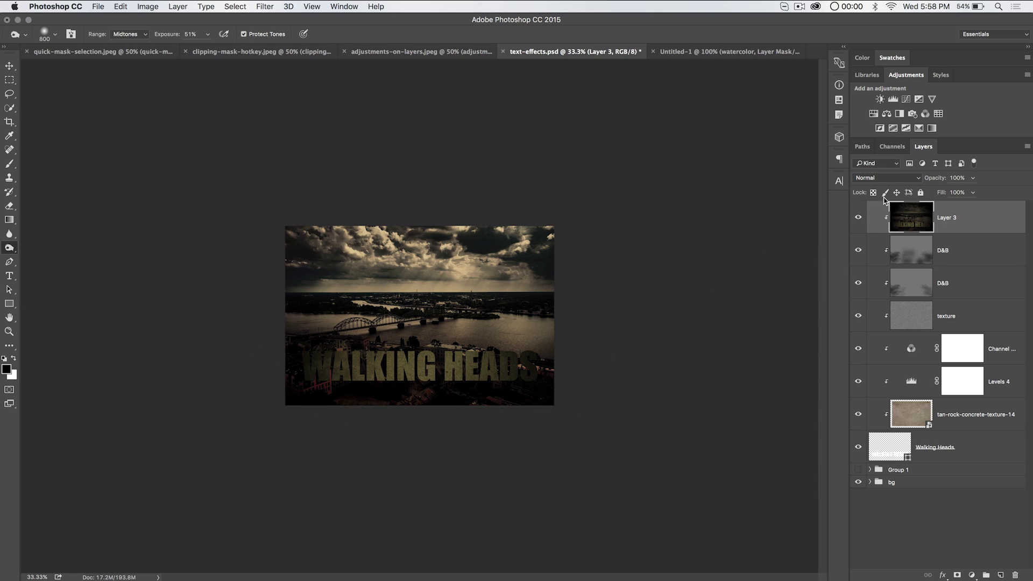
left_click_drag(939, 177, 909, 177)
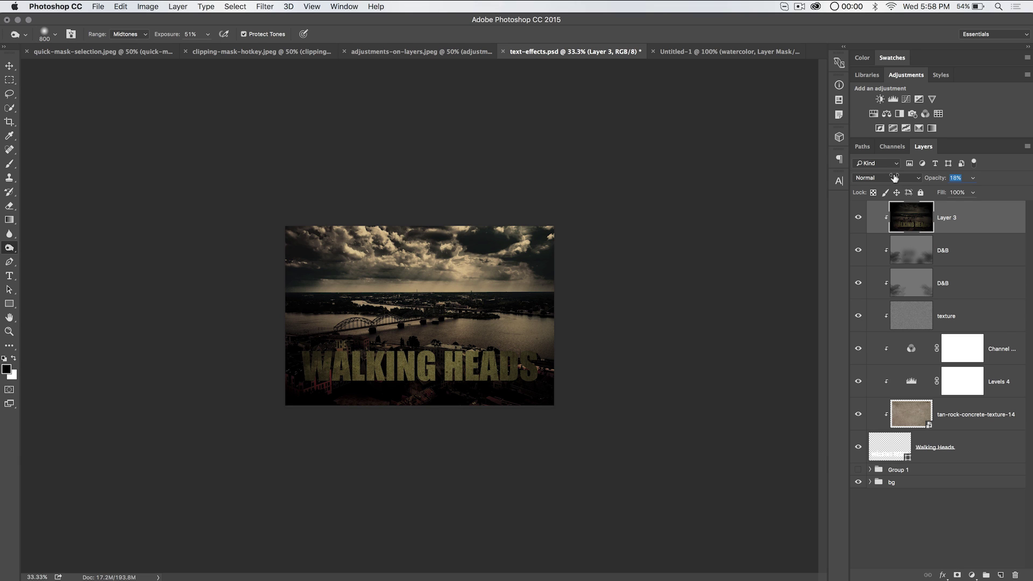
key("super+equal")
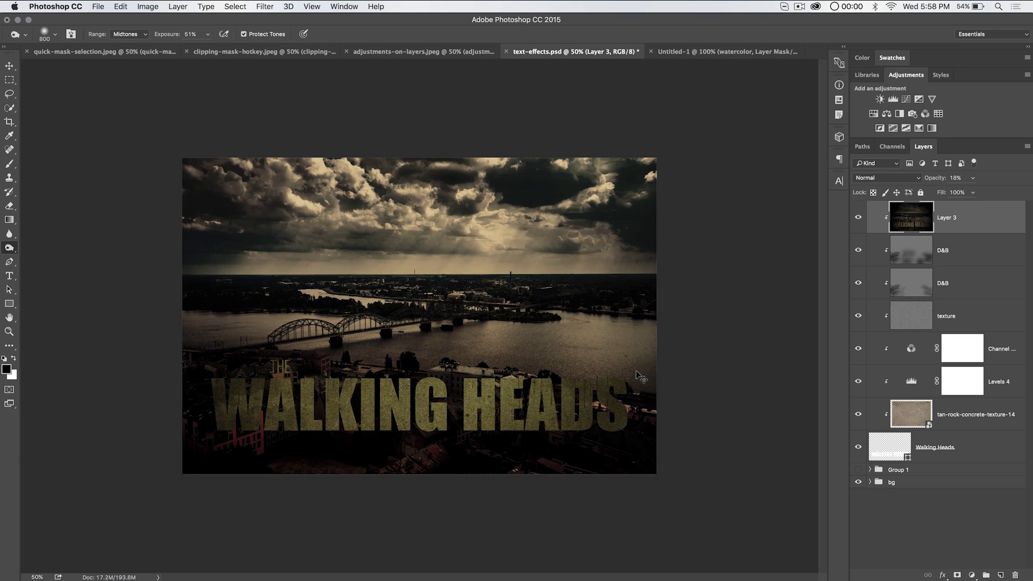
key("super+equal")
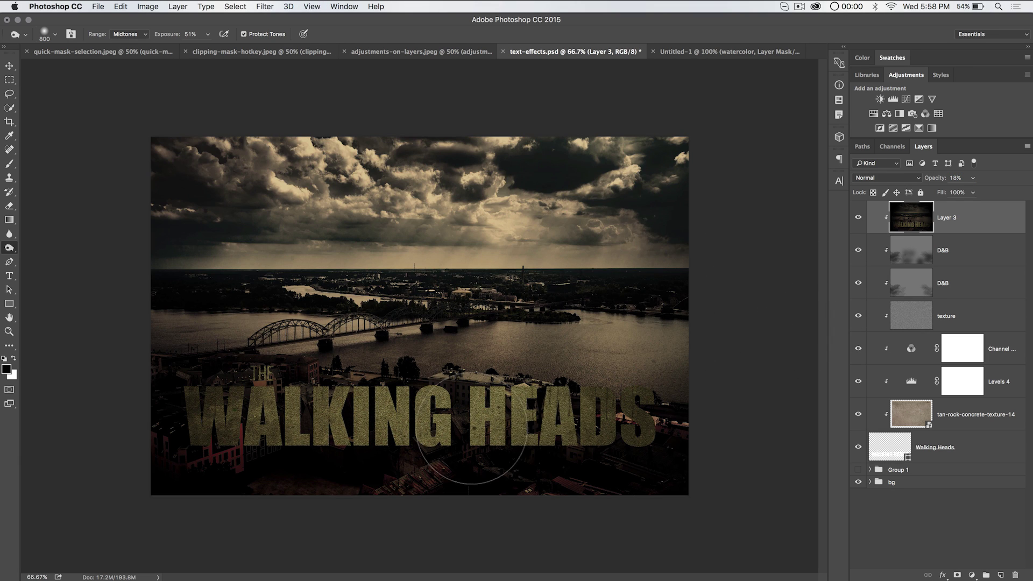
Step: Switch to the Untitled-1 document, hide the watercolor group and select the Floral text layer
left_click(9, 66)
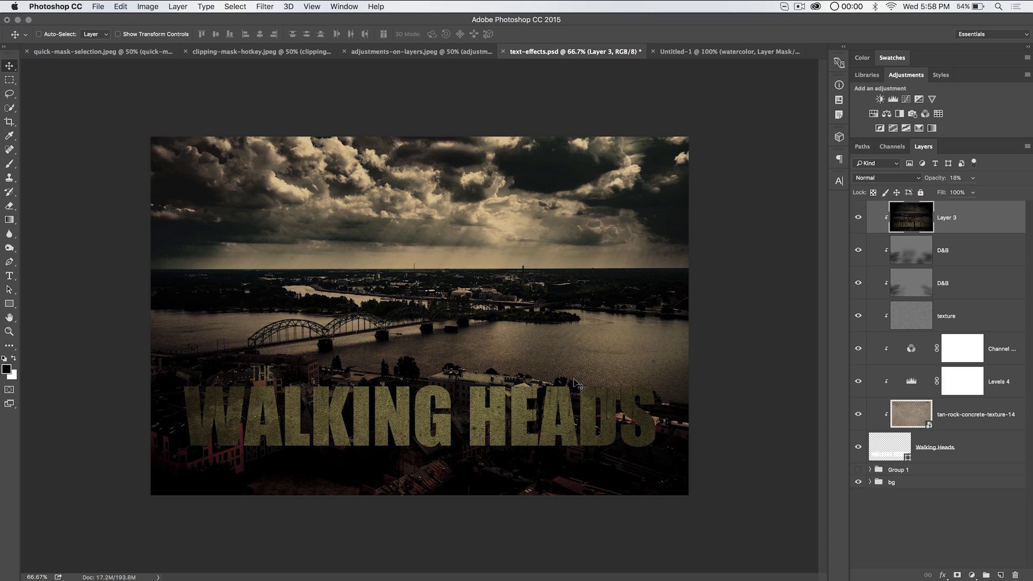
left_click(706, 57)
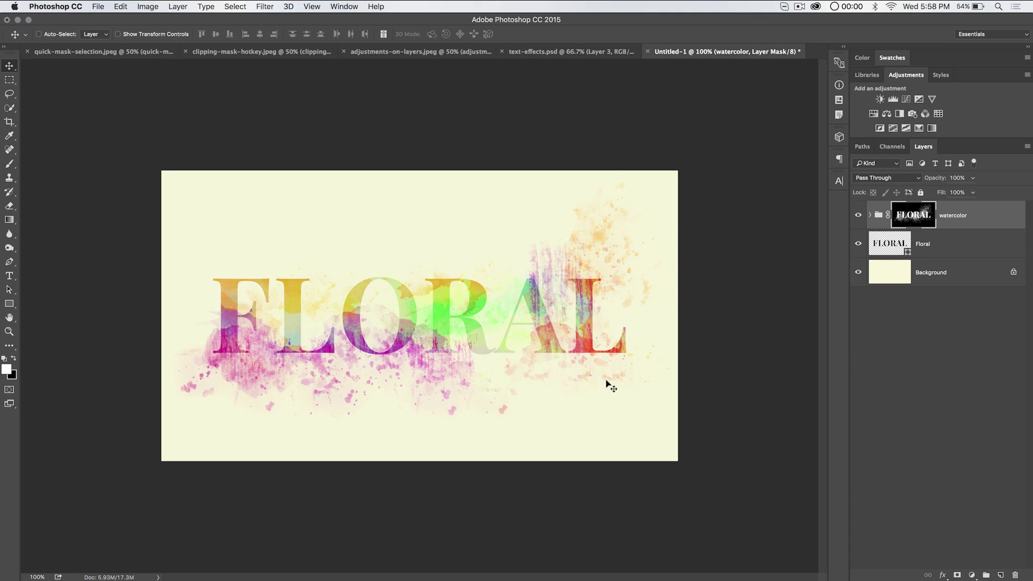
left_click(857, 215)
left_click(891, 246)
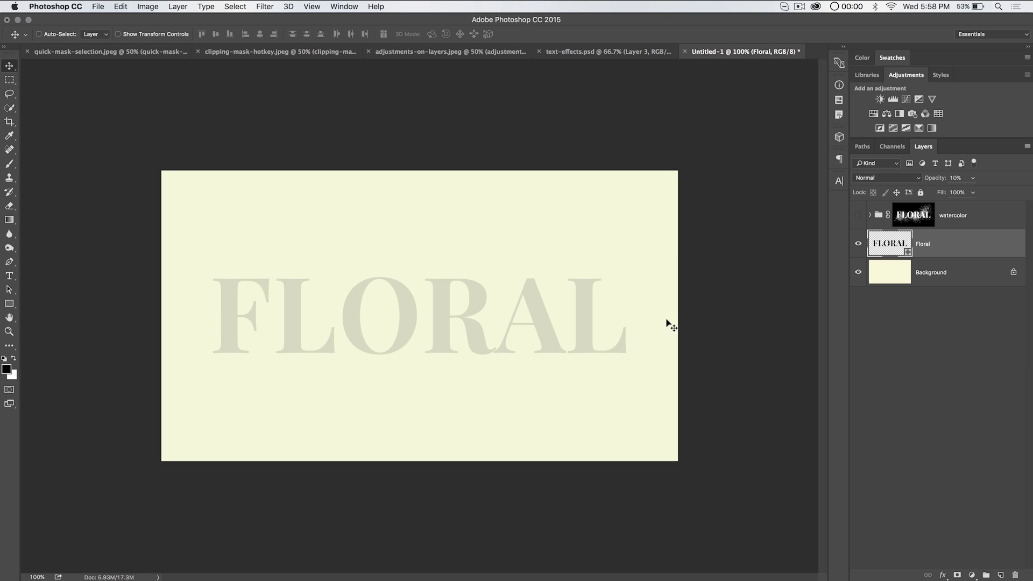
Step: Add a new layer named "watercolor" above the Floral text and mask it with the text's outline selection
left_click(1000, 574)
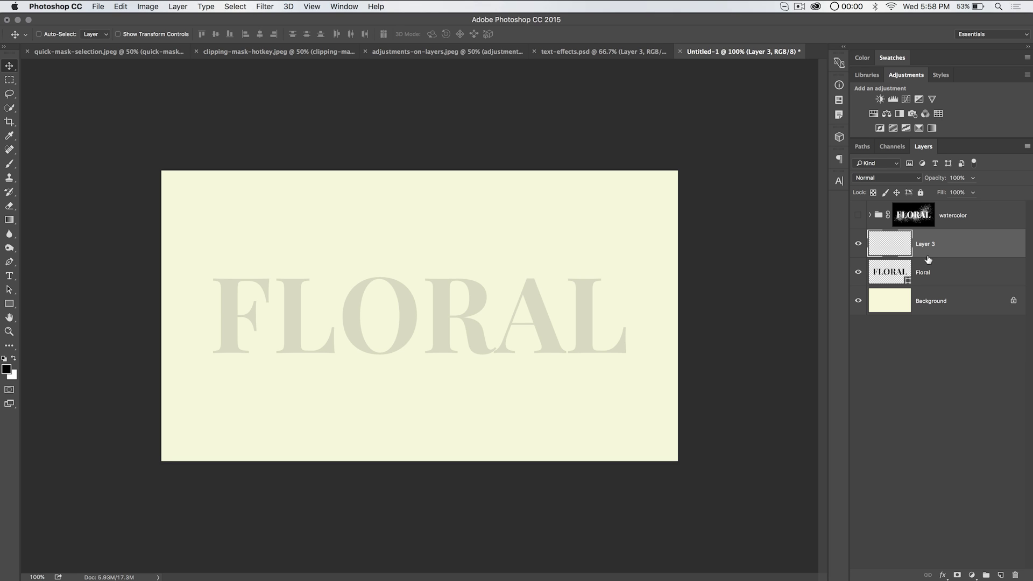
key("super")
left_click(893, 271, "super")
type("watercolor")
key("Return")
left_click(956, 575)
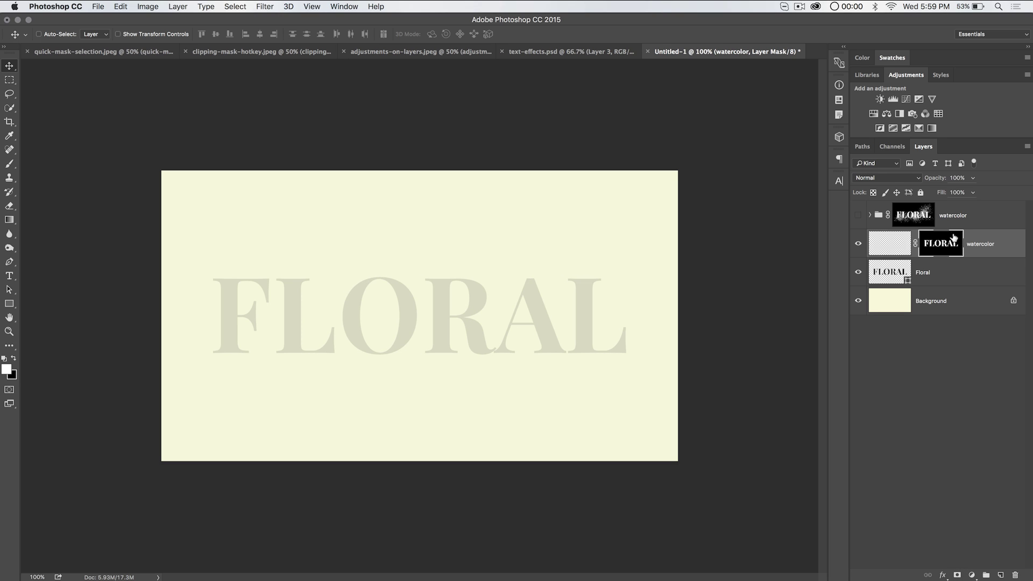
Step: Target the watercolor layer's pixels, replace the brush set with the Free Watercolor file and choose the 2500 px brush in the middle of the second row
left_click(882, 237)
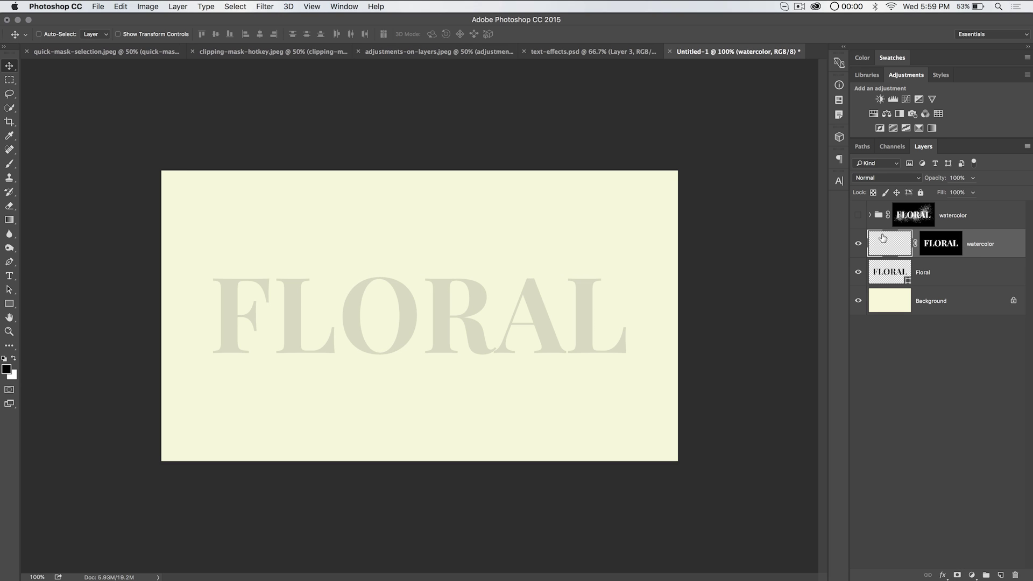
key("b")
right_click(327, 215)
left_click(554, 222)
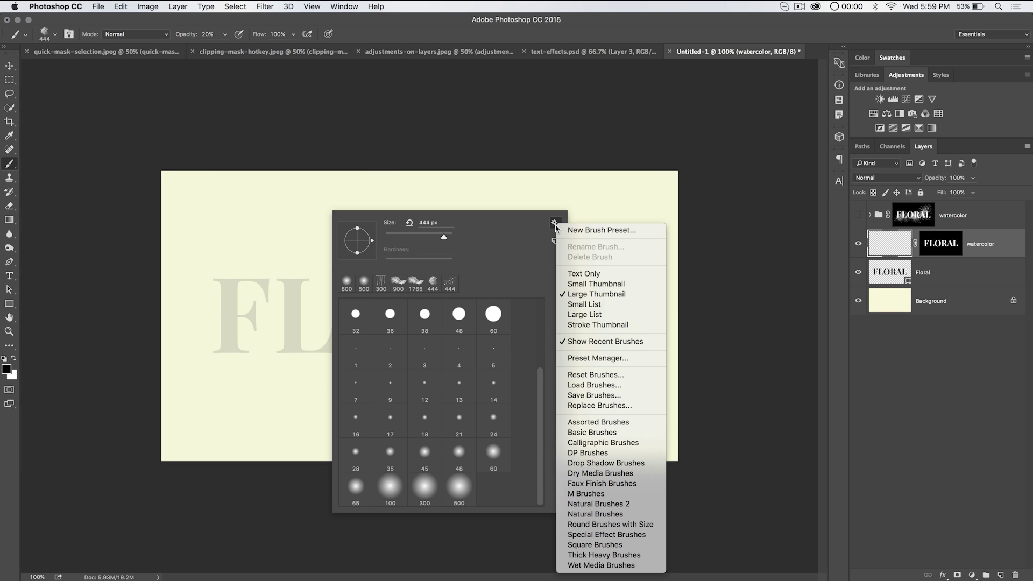
left_click(598, 406)
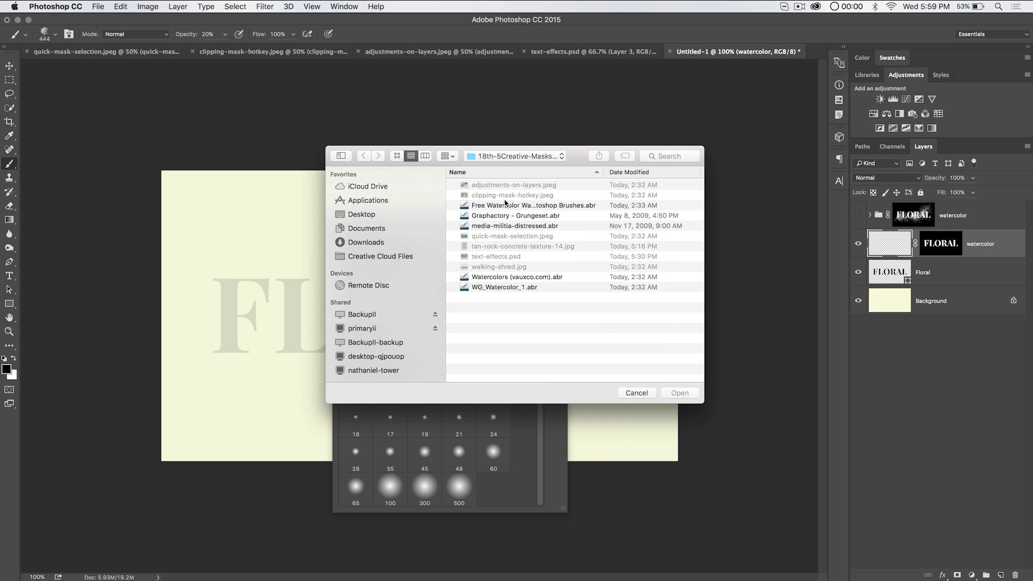
double_click(505, 206)
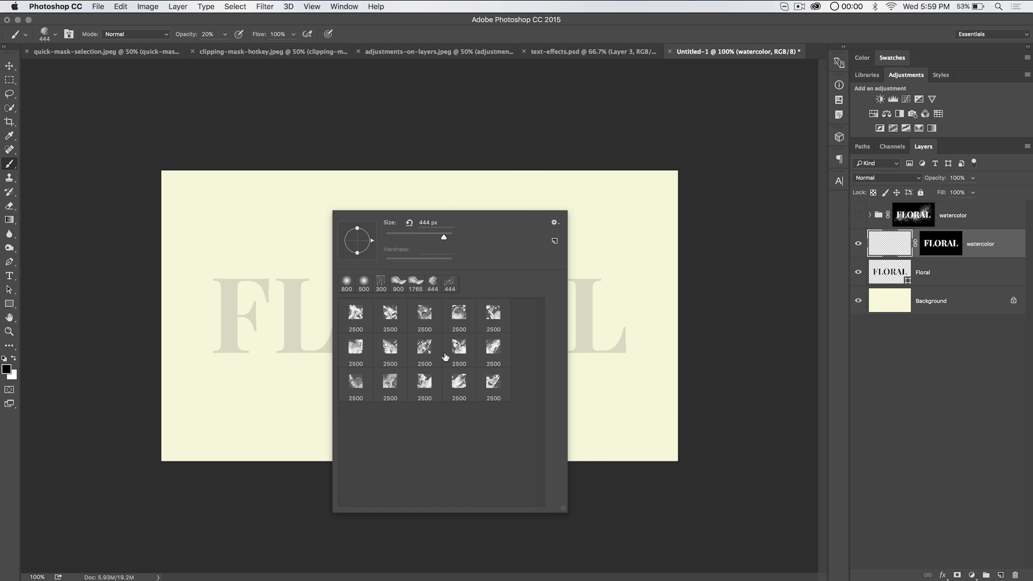
left_click(420, 346)
Step: Set the foreground colour to magenta, the watercolor brush size to 550 px and the brush opacity to 30%
left_click(900, 57)
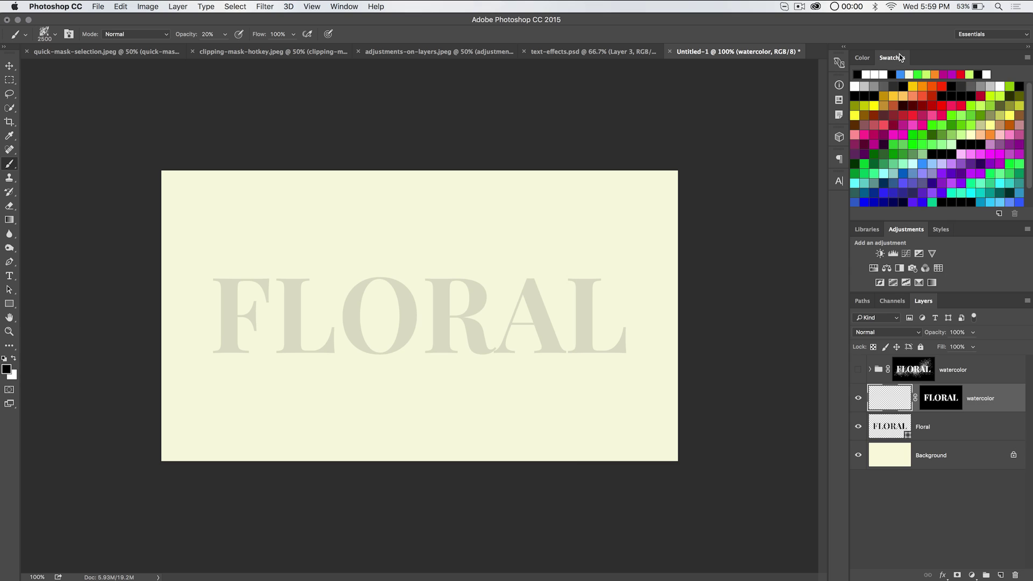
left_click(951, 73)
right_click(330, 230)
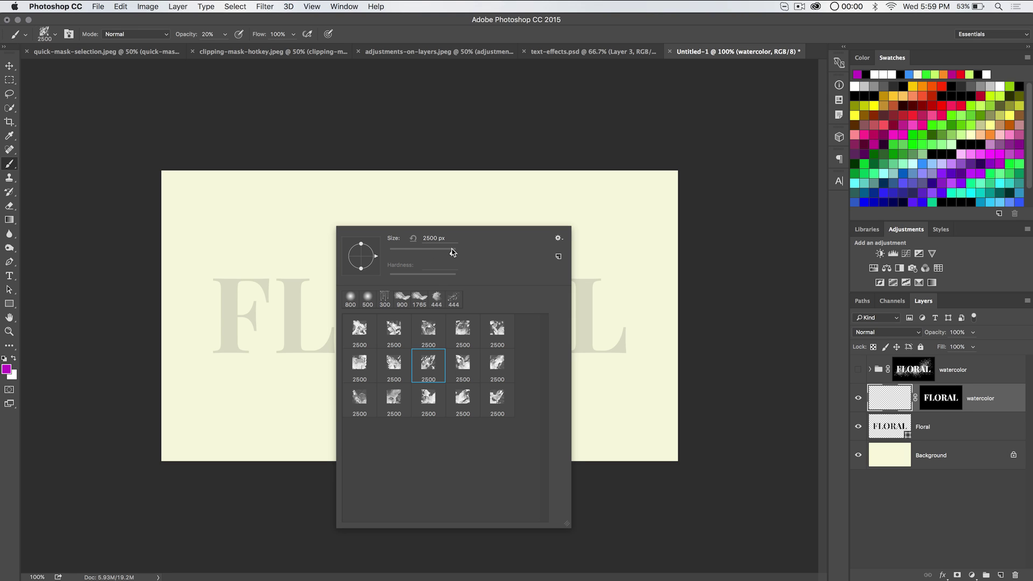
left_click(394, 237)
type("550")
key("Return")
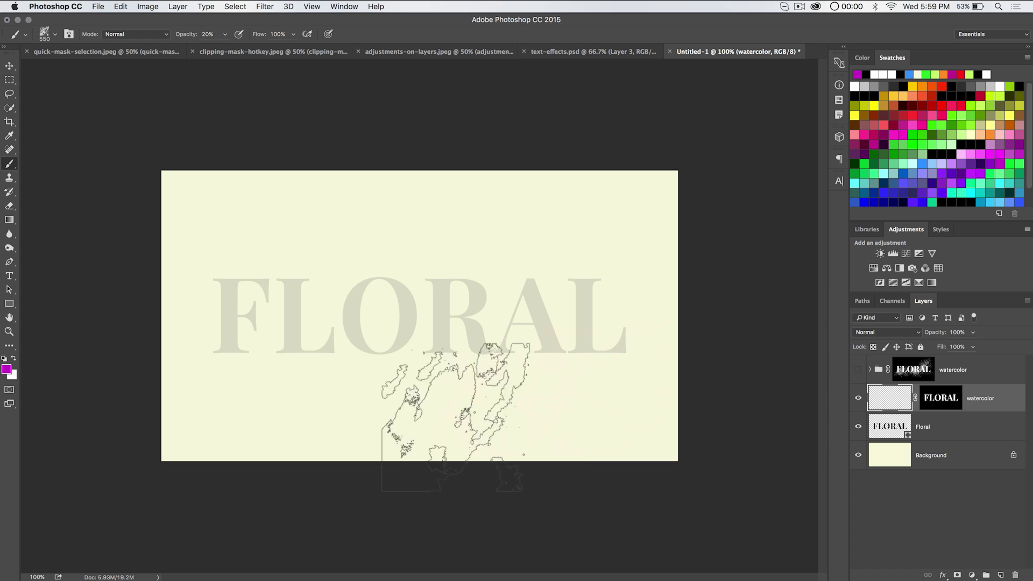
left_click_drag(184, 34, 189, 35)
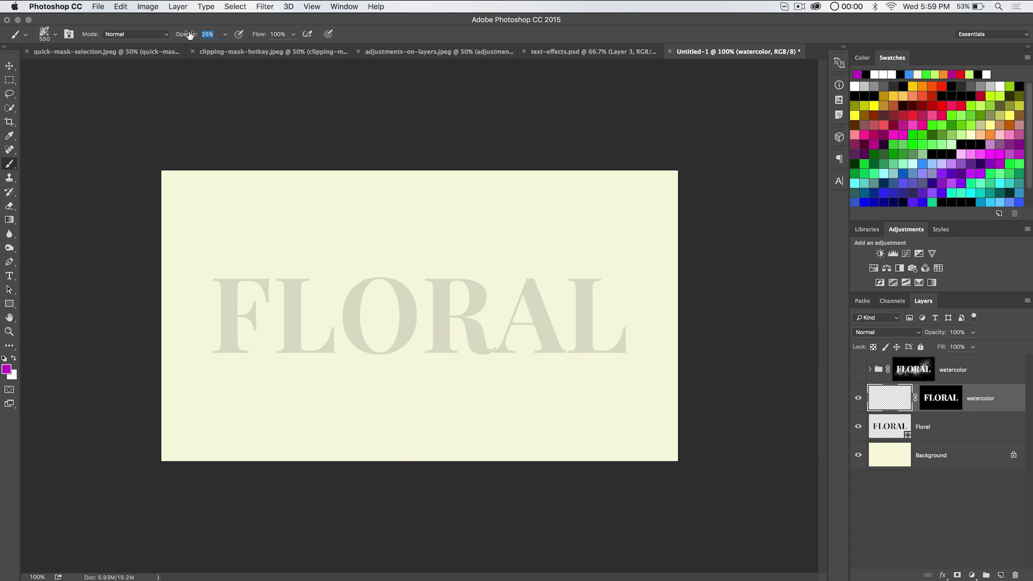
Step: Paint magenta watercolor texture over the F and L and along the lower parts of the other FLORAL letters
left_click(247, 344)
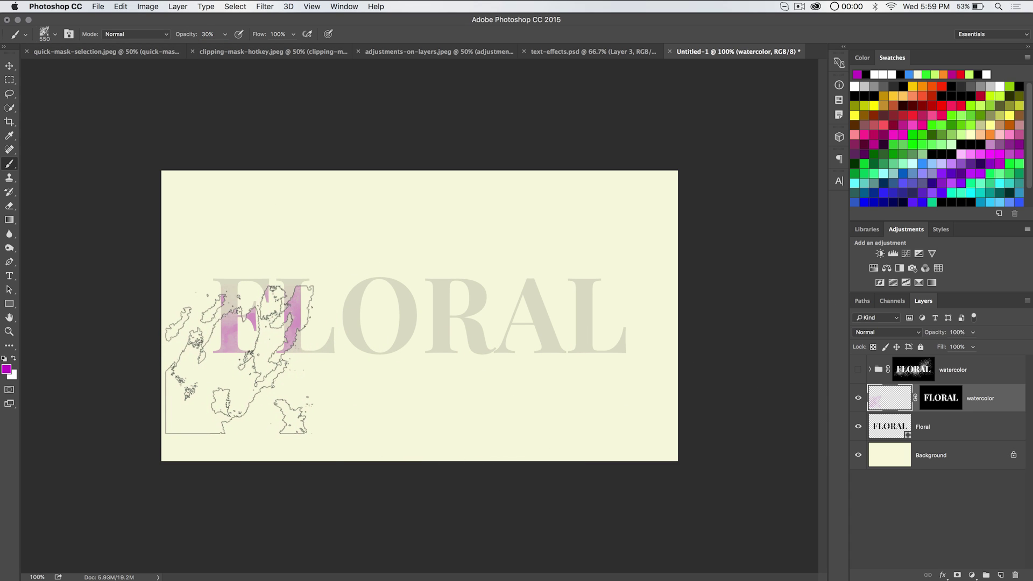
mouse_move(280, 448)
left_mouse_down()
mouse_move(237, 385)
mouse_move(273, 489)
mouse_move(186, 390)
mouse_move(232, 401)
left_mouse_up()
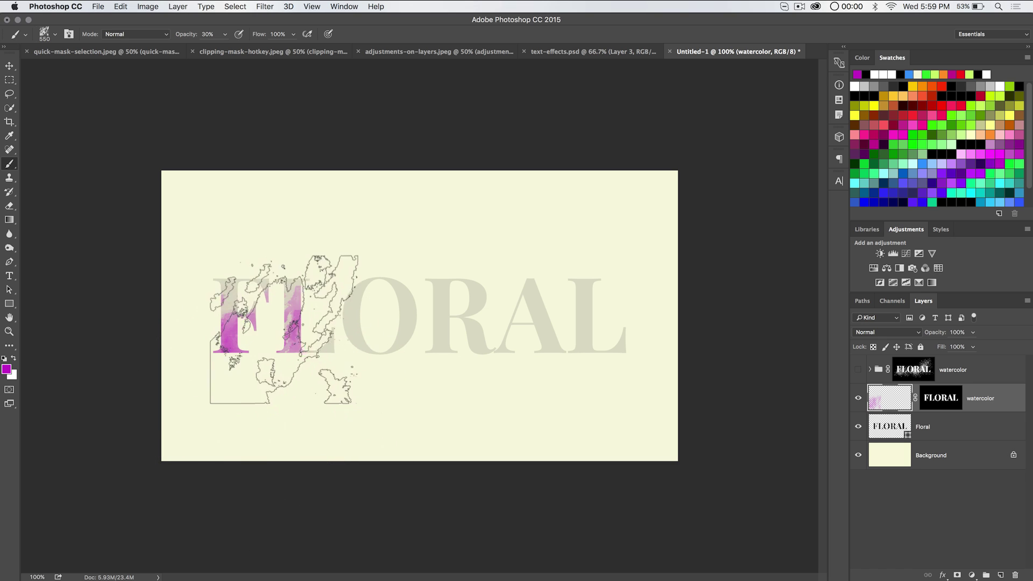
mouse_move(560, 242)
left_mouse_down()
mouse_move(616, 403)
mouse_move(589, 372)
left_mouse_up()
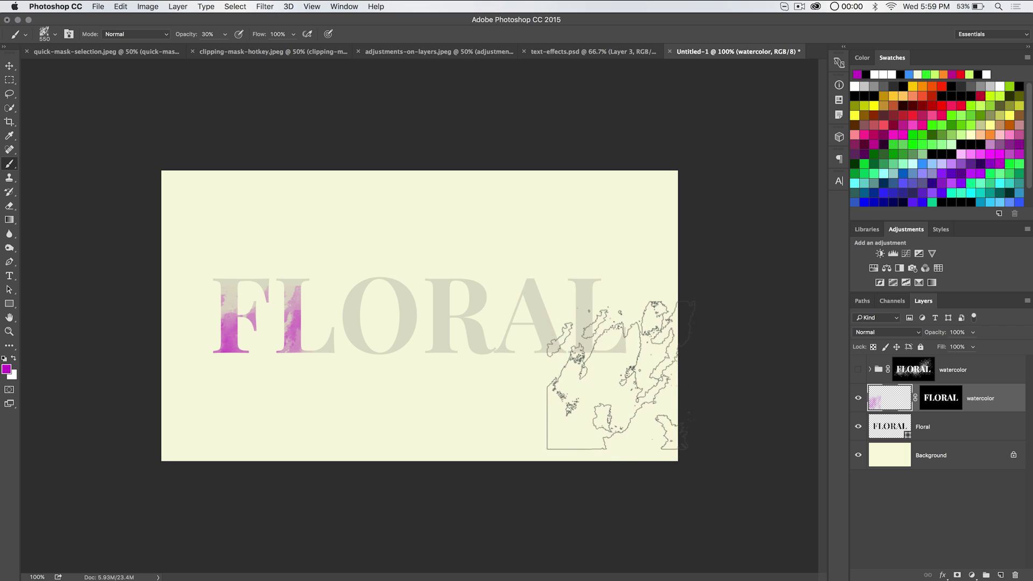
left_click_drag(446, 409, 395, 384)
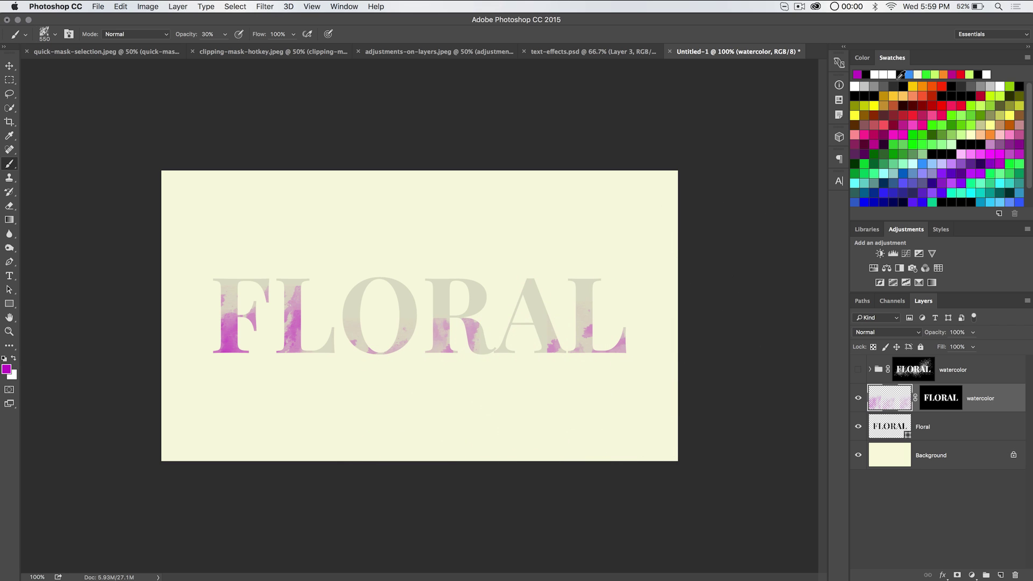
Step: Paint light green watercolor texture over the F, the L and the left side of the O
left_click(935, 74)
right_click(348, 338)
key("Escape")
mouse_move(298, 383)
left_mouse_down()
mouse_move(322, 385)
mouse_move(317, 420)
mouse_move(299, 363)
left_mouse_up()
mouse_move(168, 314)
left_mouse_down()
mouse_move(230, 317)
mouse_move(334, 263)
left_mouse_up()
Step: Choose the first 2500 px brush in the third row, set its size to 428 px and the foreground colour to pink
right_click(352, 267)
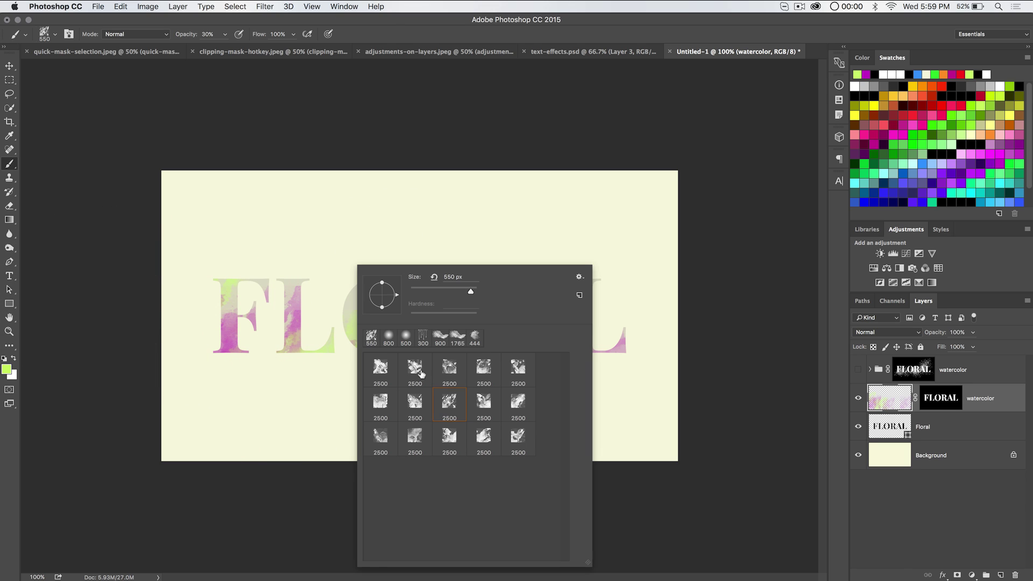
left_click(383, 435)
left_click_drag(466, 293, 464, 292)
key("Return")
left_click(905, 124)
left_click(897, 125)
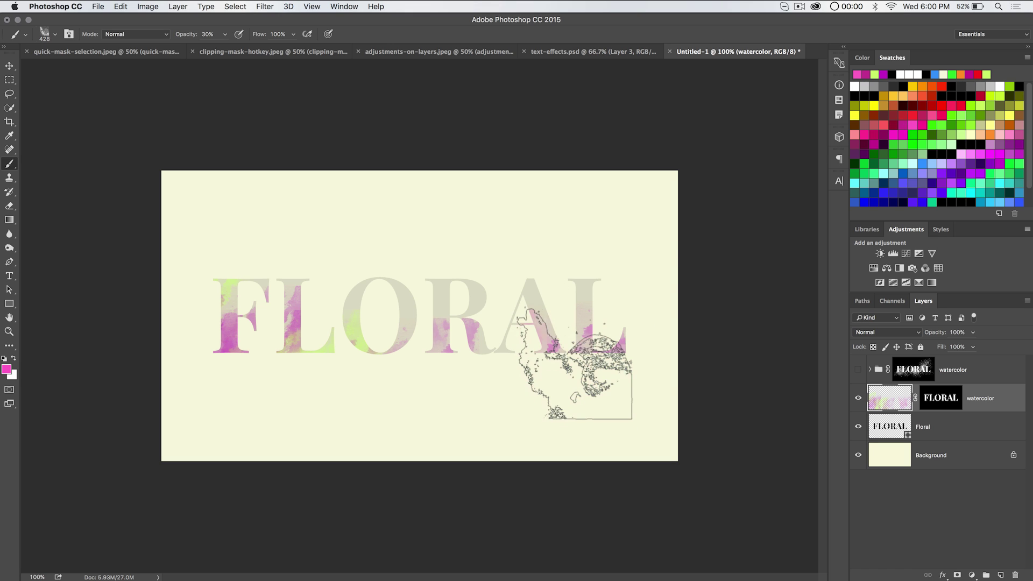
Step: Paint orange watercolor texture across the FLORAL letters, from the lower F to the final L
left_click(961, 74)
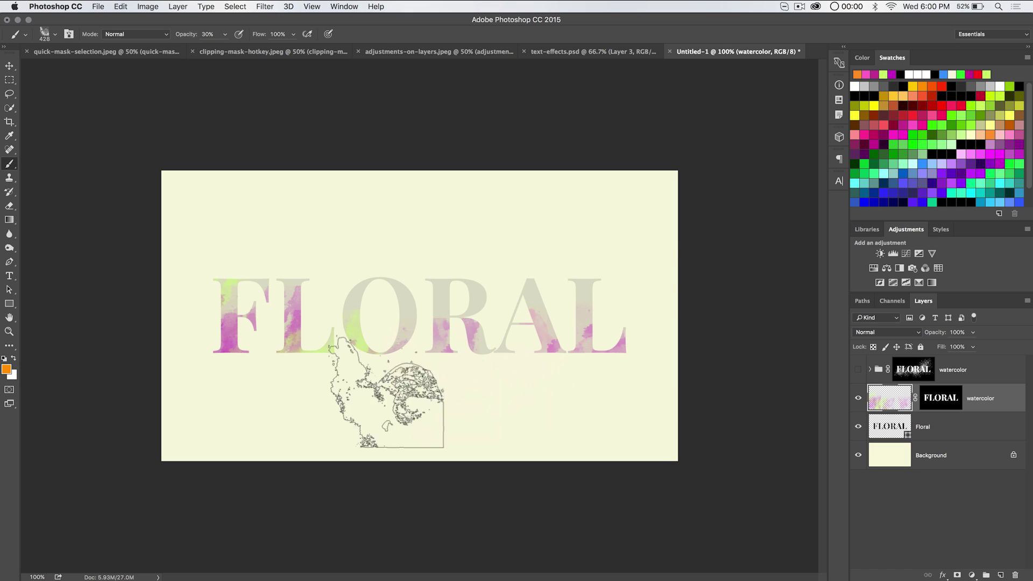
left_click_drag(245, 362, 415, 395)
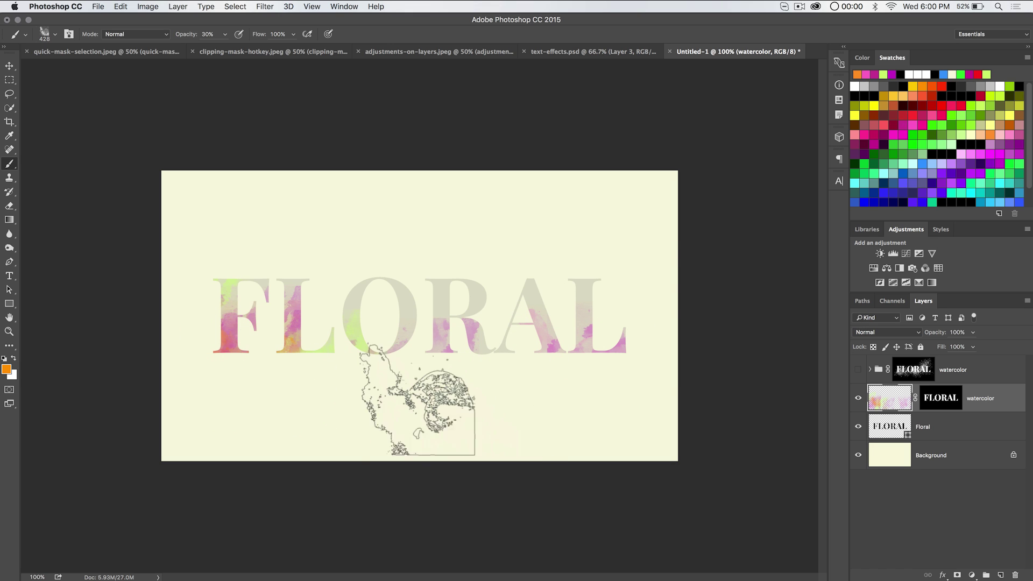
mouse_move(477, 380)
left_mouse_down()
mouse_move(459, 369)
mouse_move(589, 385)
mouse_move(552, 371)
mouse_move(664, 322)
mouse_move(627, 285)
mouse_move(644, 280)
mouse_move(738, 319)
mouse_move(671, 357)
left_mouse_up()
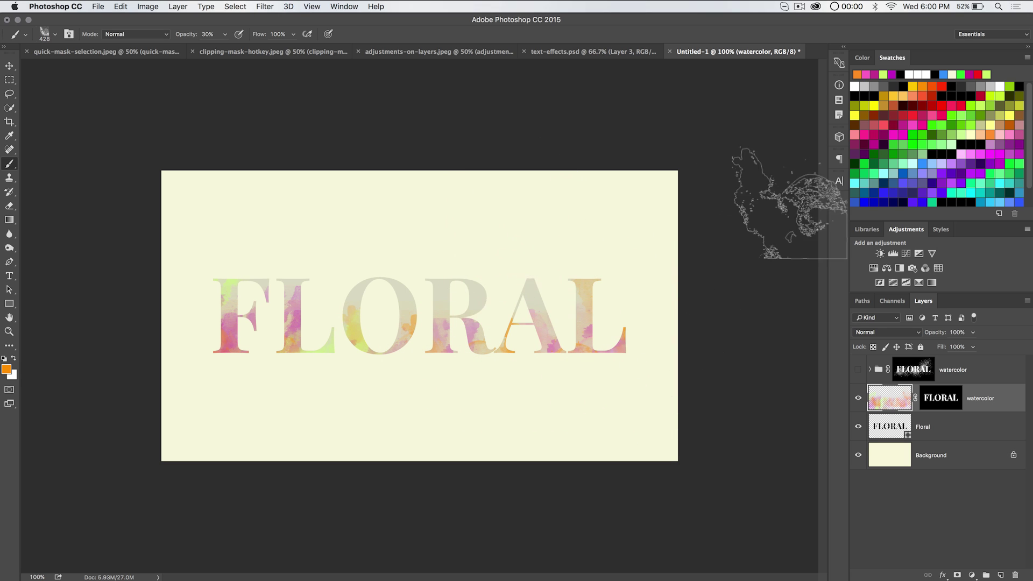
Step: Load the Watercolors (vauxco.com).abr brushes and choose the last 2500 px brush in the fourth row at 492 px
right_click(404, 250)
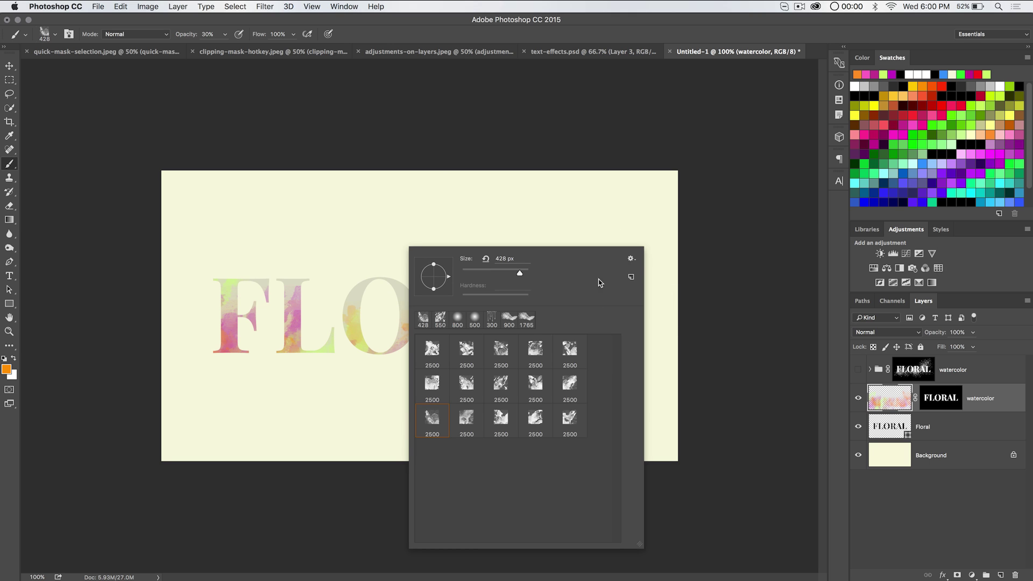
left_click(632, 260)
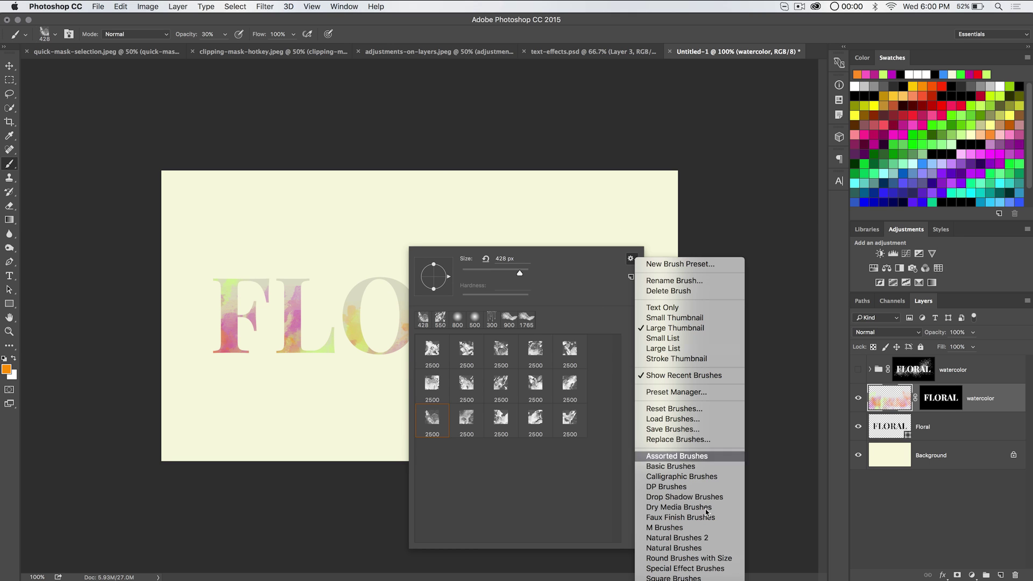
left_click(690, 423)
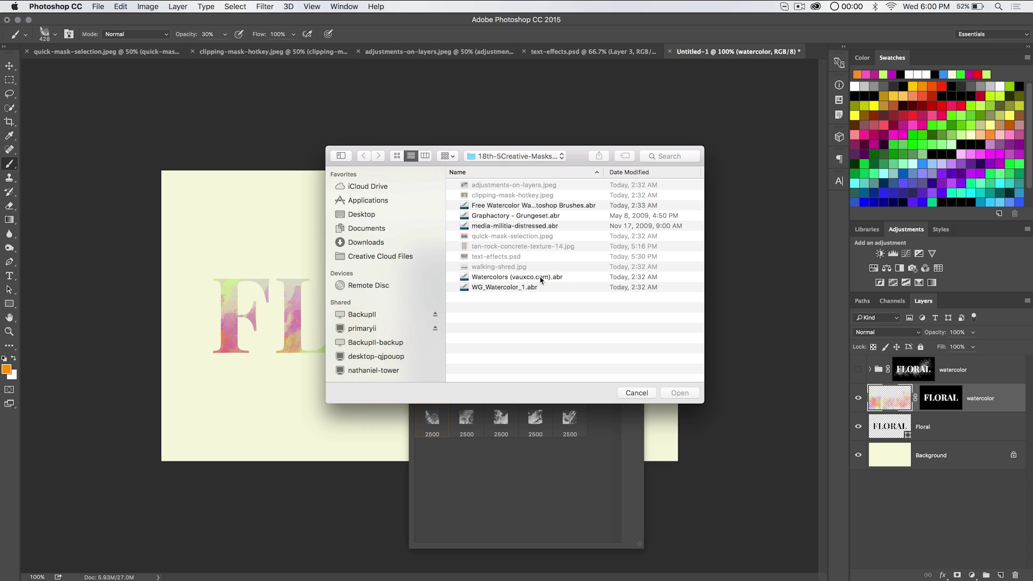
double_click(495, 277)
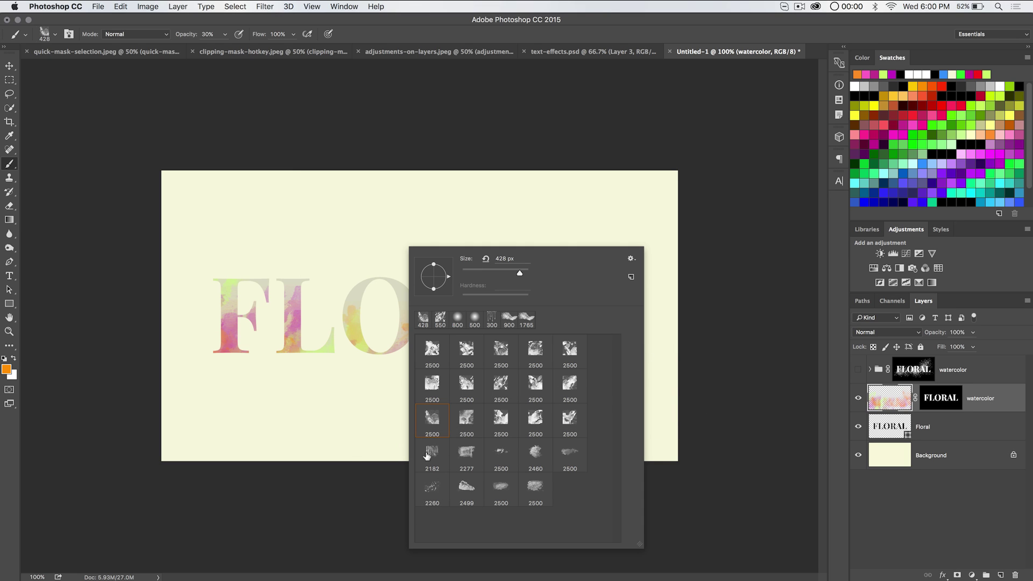
left_click(568, 451)
left_click(521, 273)
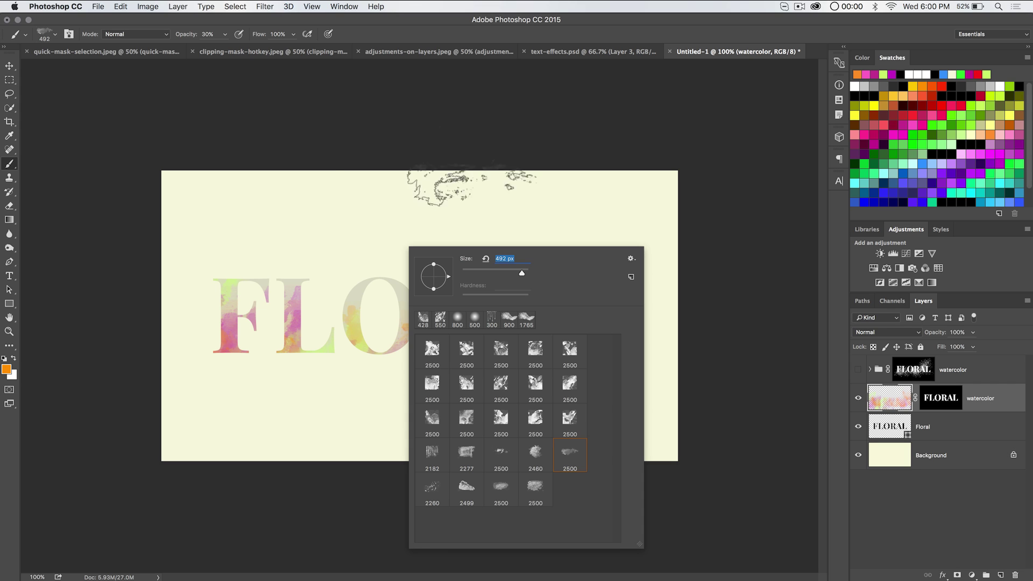
key("Return")
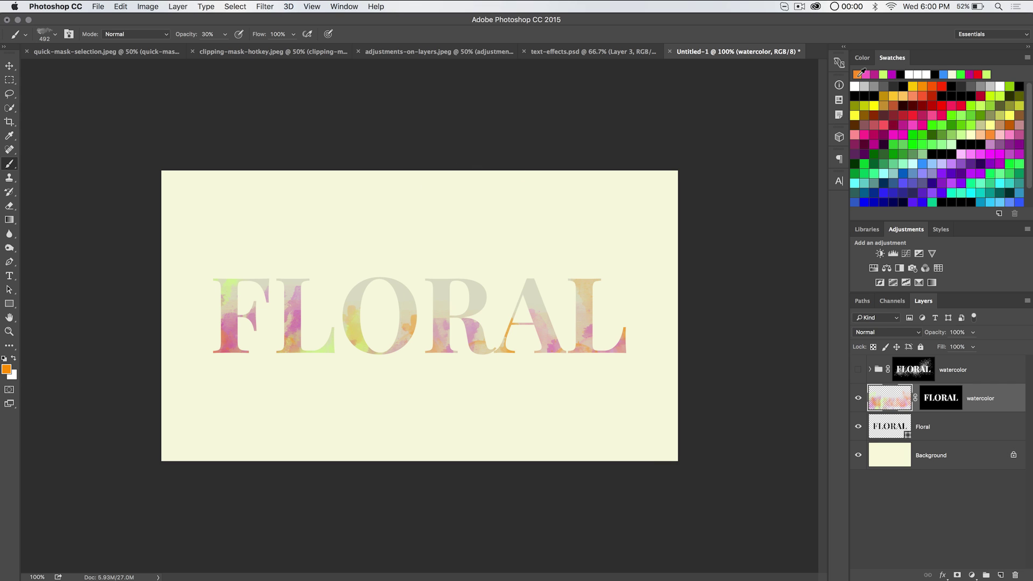
Step: Paint blue watercolor texture along the tops of the F and L and across the R, A and final L
left_click(944, 74)
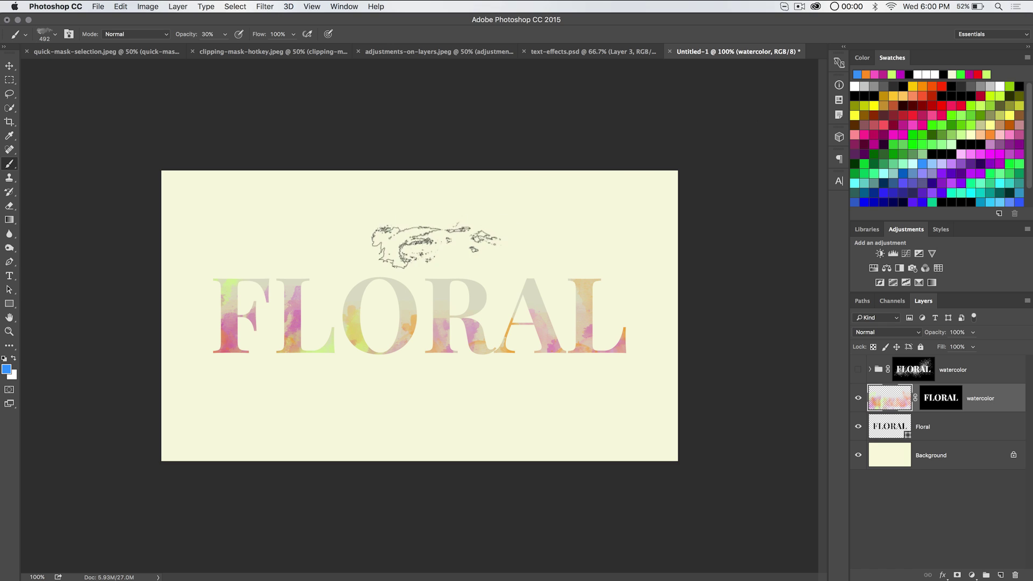
left_click(307, 280)
mouse_move(306, 277)
left_mouse_down()
mouse_move(536, 273)
mouse_move(439, 275)
mouse_move(579, 350)
mouse_move(507, 318)
mouse_move(608, 379)
mouse_move(624, 328)
left_mouse_up()
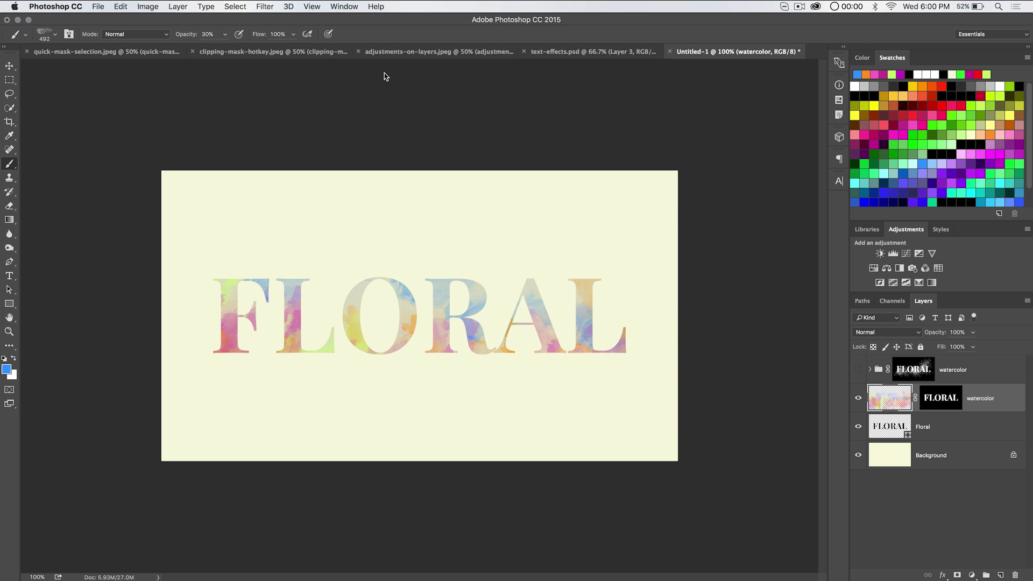
Step: Set the foreground colour to bright green for the watercolor brush
right_click(888, 142)
key("Escape")
left_click(894, 144)
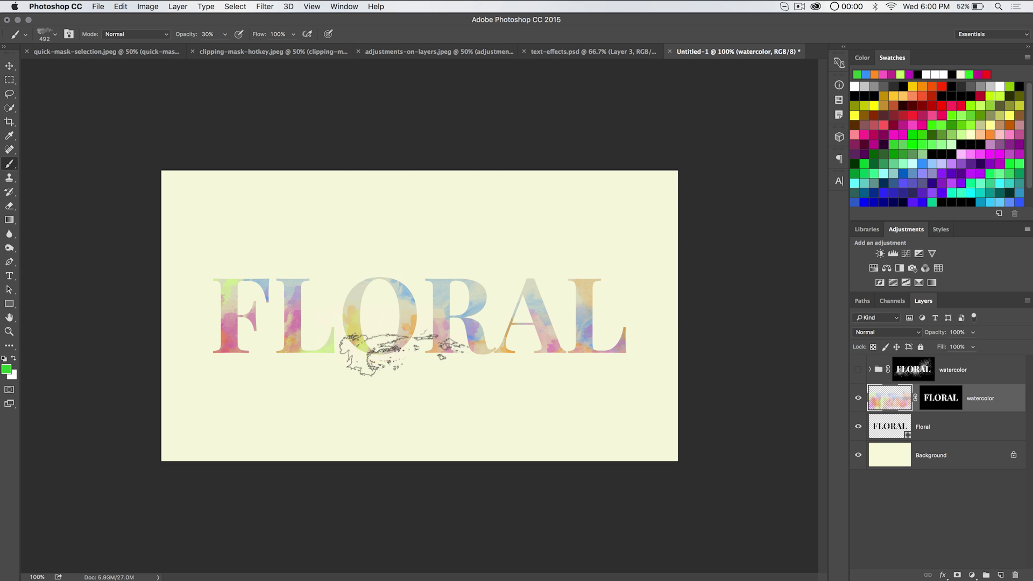
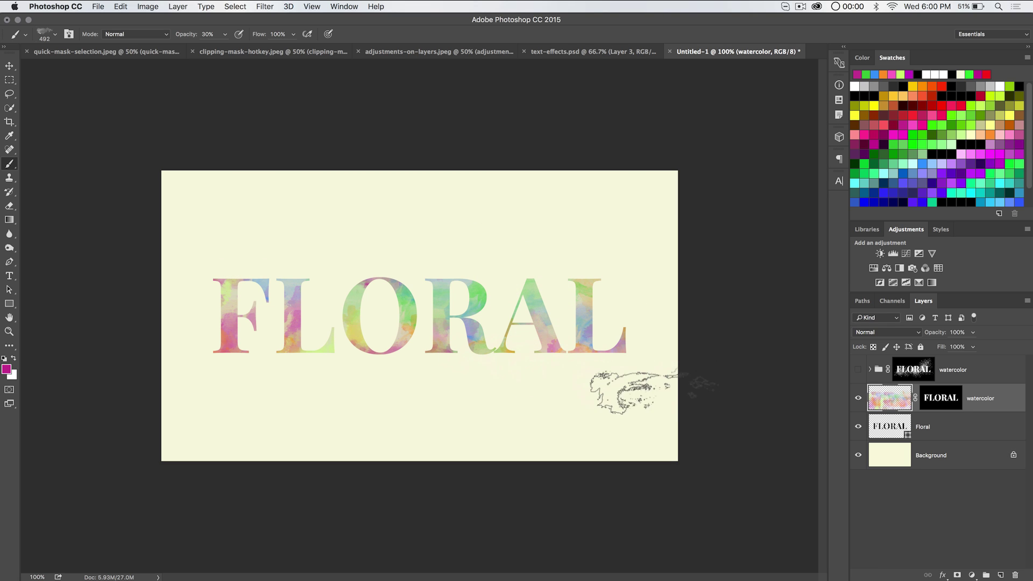
Step: Hide the Floral text layer and target the mask of the watercolor layer
left_click(859, 426)
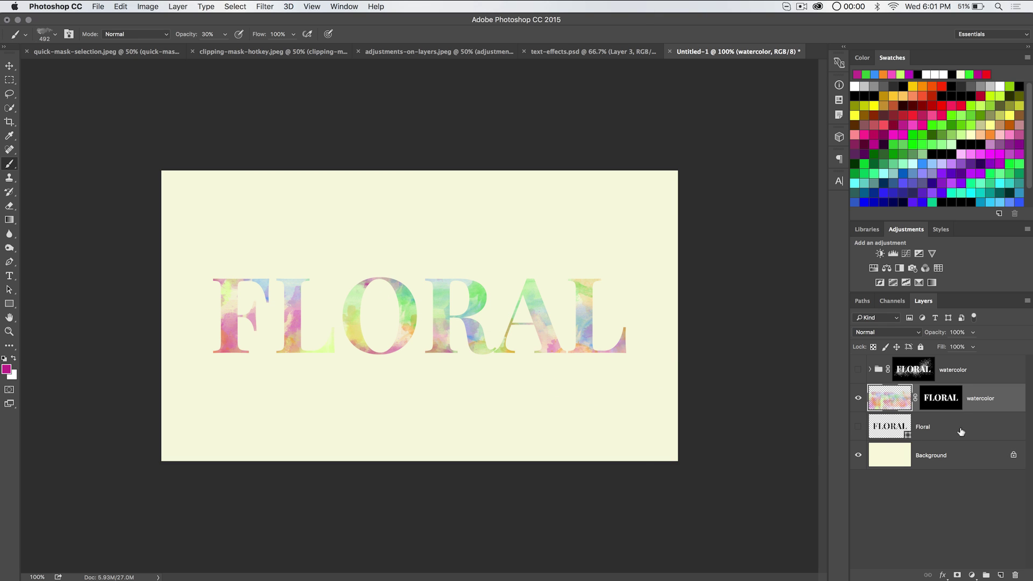
left_click(935, 398)
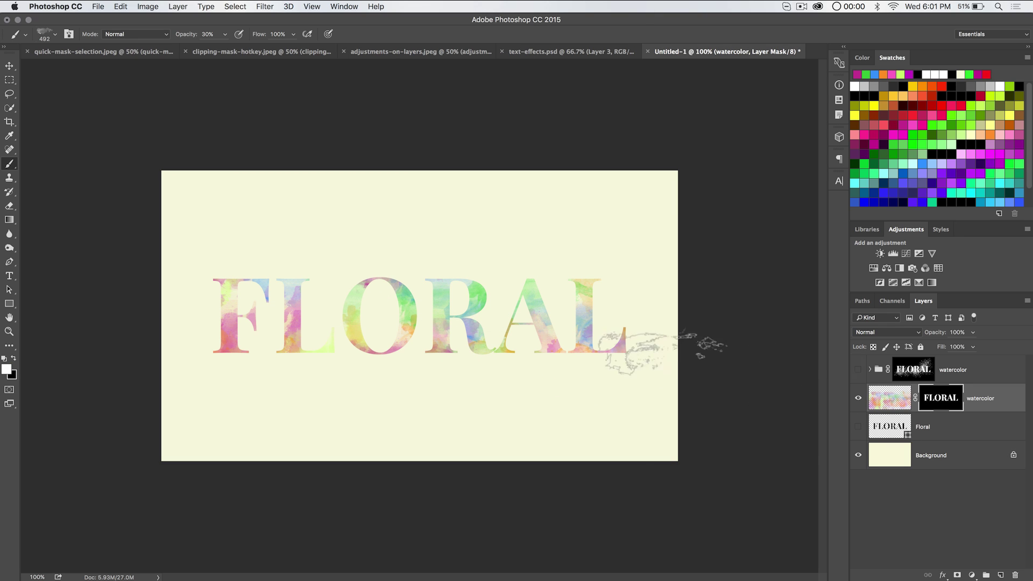
Step: Reveal paint splatters around the letters with white on the mask, using the 2260 px splatter brush at 1600 px
right_click(380, 296)
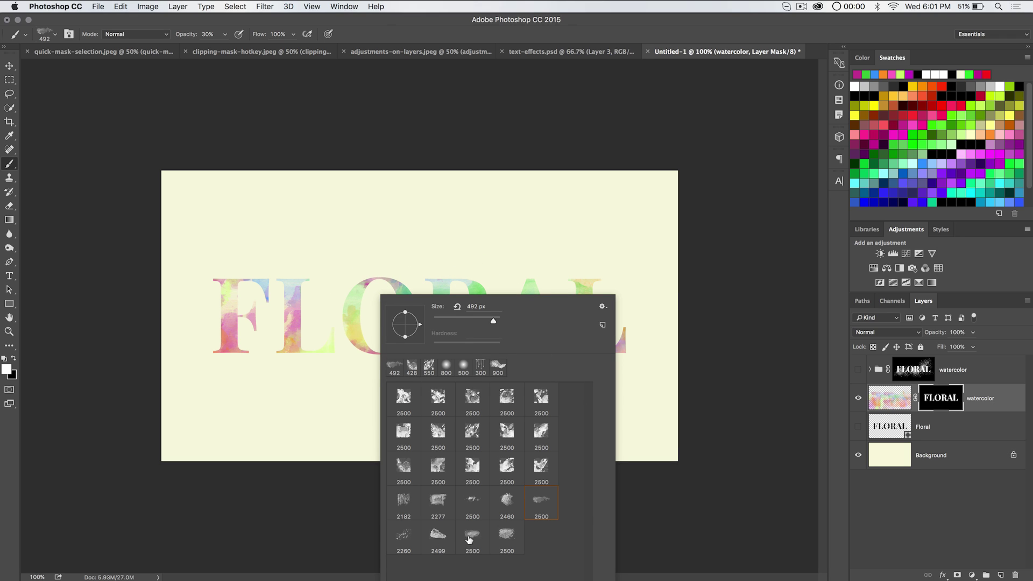
left_click(405, 536)
type("1600")
key("Return")
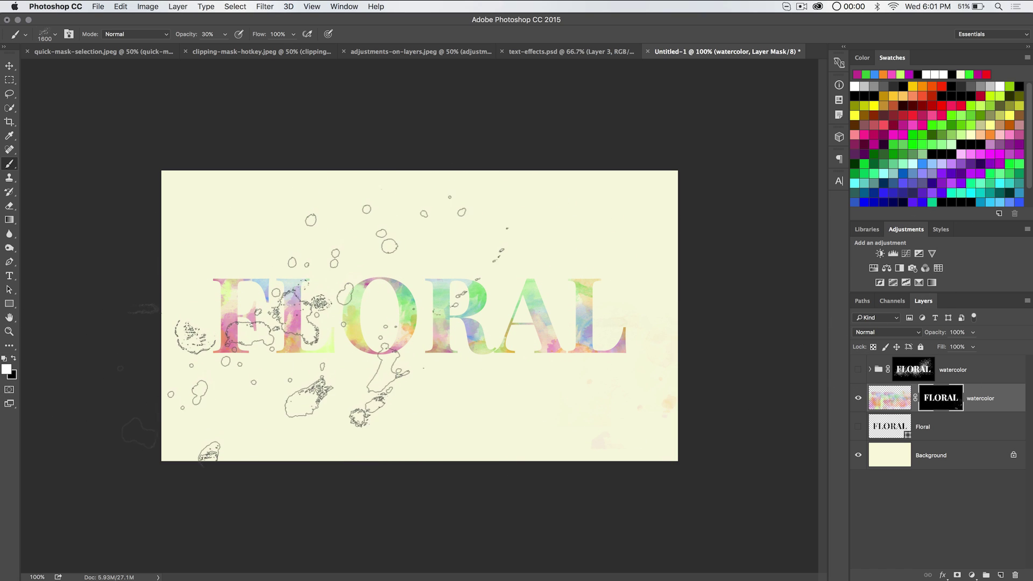
mouse_move(331, 326)
left_mouse_down()
mouse_move(323, 334)
mouse_move(749, 346)
mouse_move(554, 276)
mouse_move(602, 269)
left_mouse_up()
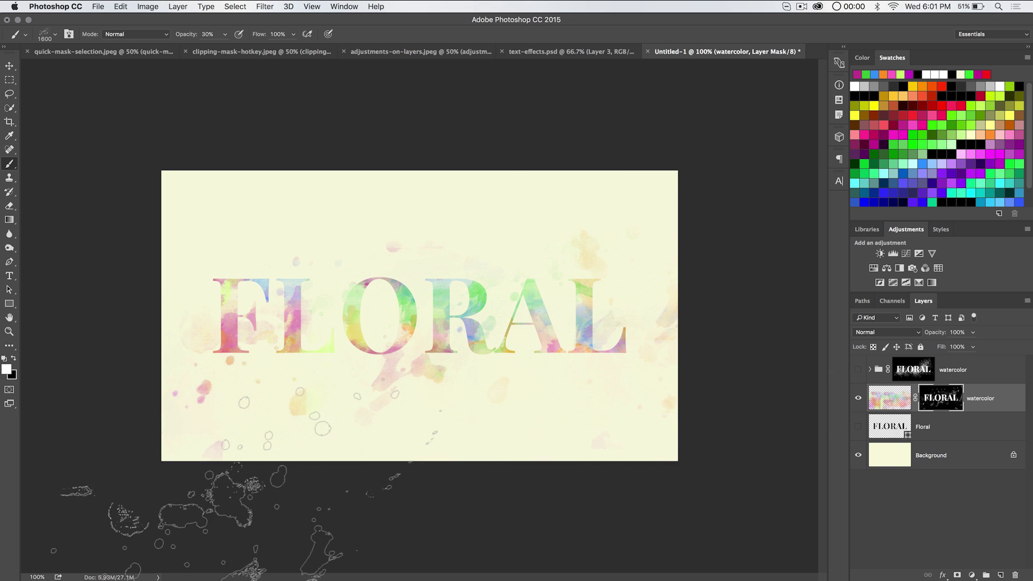
Step: Disable the watercolor layer's mask briefly to view the whole painting, and re-enable it
left_click(9, 65)
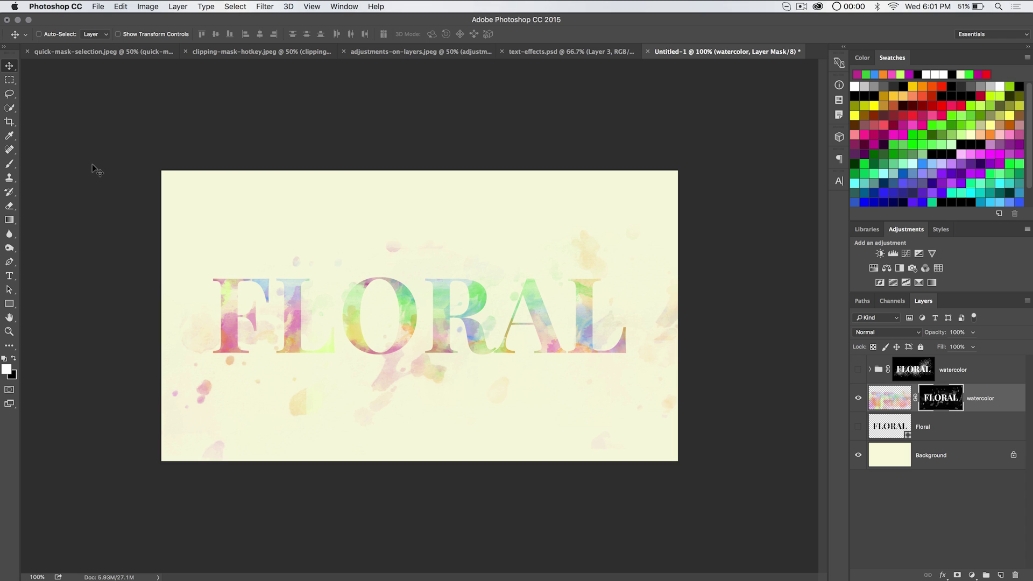
left_click(940, 399, "shift")
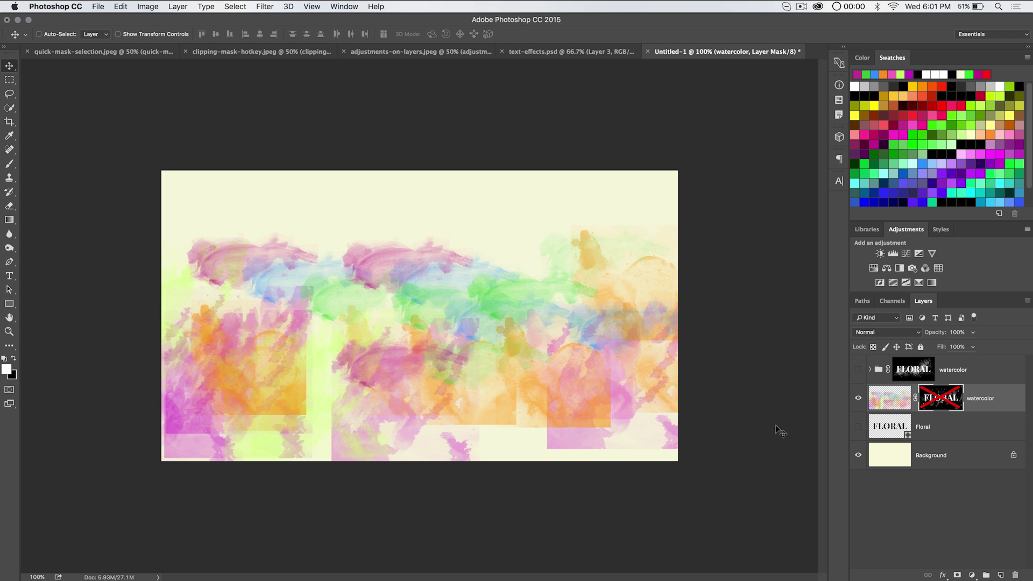
left_click(942, 397, "shift")
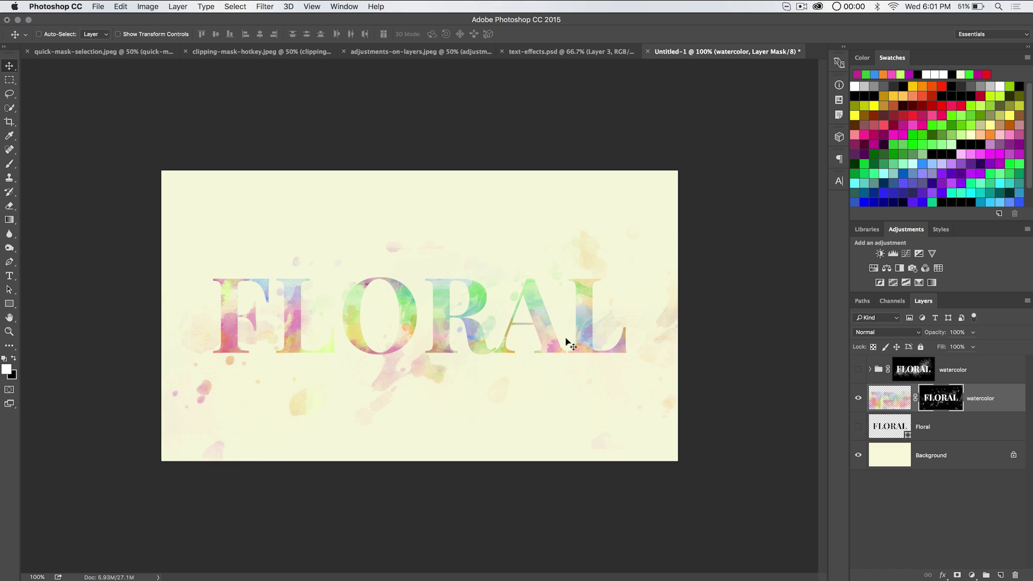
Step: Show the Floral text layer beneath the watercolor layer and lower its opacity
key("b")
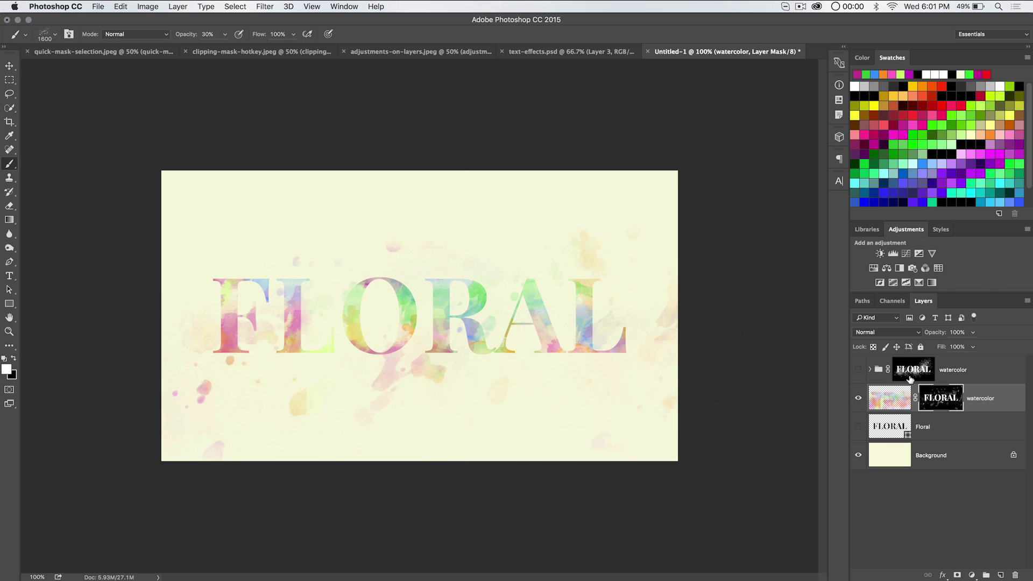
left_click(858, 426)
left_click(879, 430)
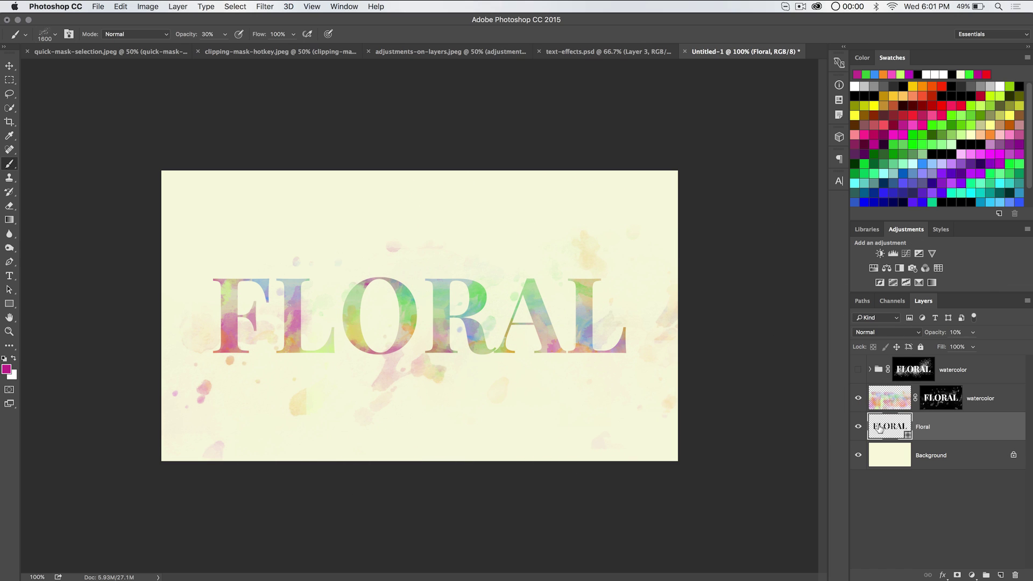
left_click_drag(934, 334, 925, 333)
key("Return")
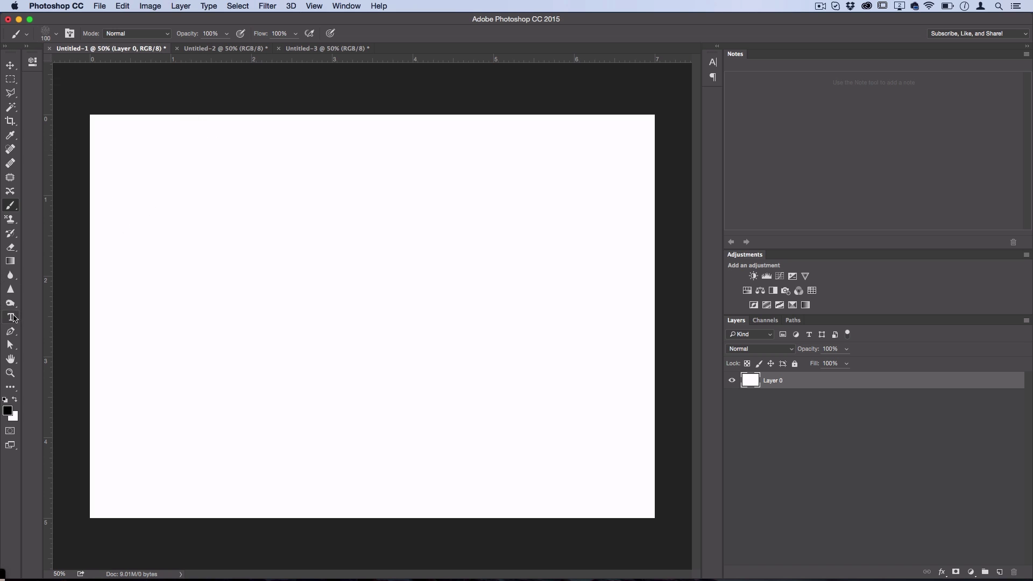
Step: Add the text "JUMP!" in black 90 pt Freshman Normal to the white Untitled-1 canvas and centre it
left_click(14, 317)
left_click(51, 316)
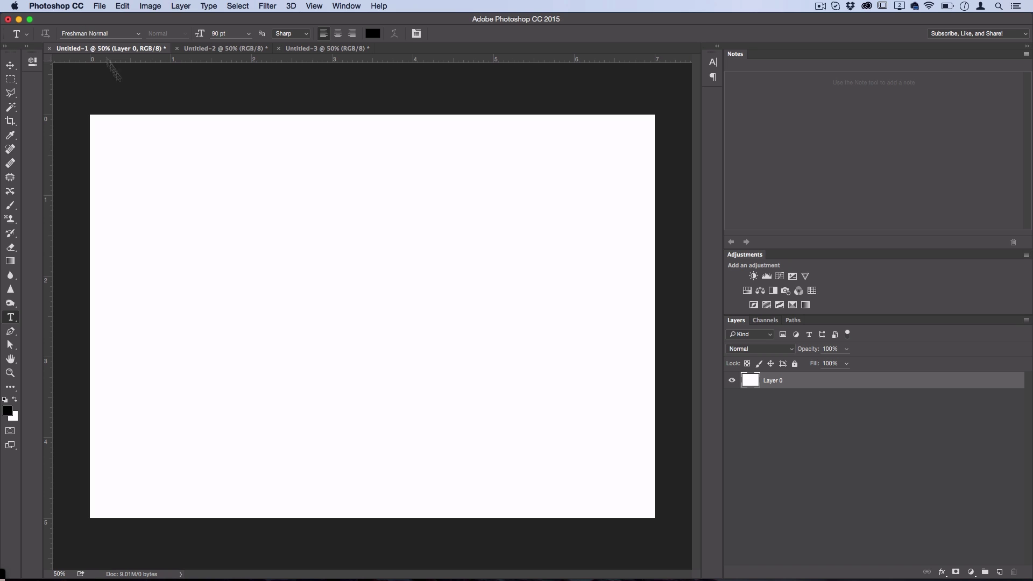
left_click(181, 333)
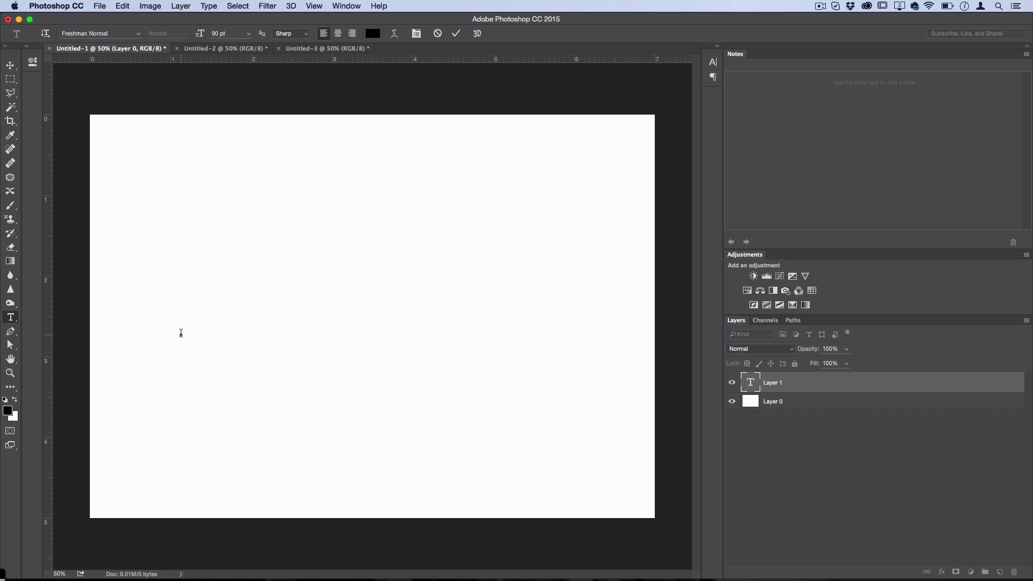
type("JUMP!")
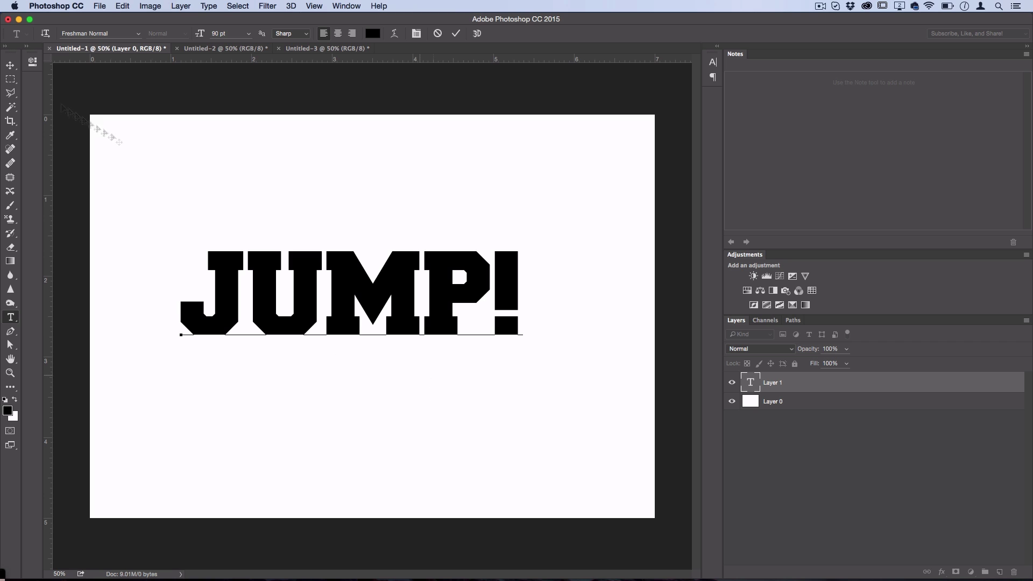
left_click(10, 65)
left_click_drag(356, 289, 376, 311)
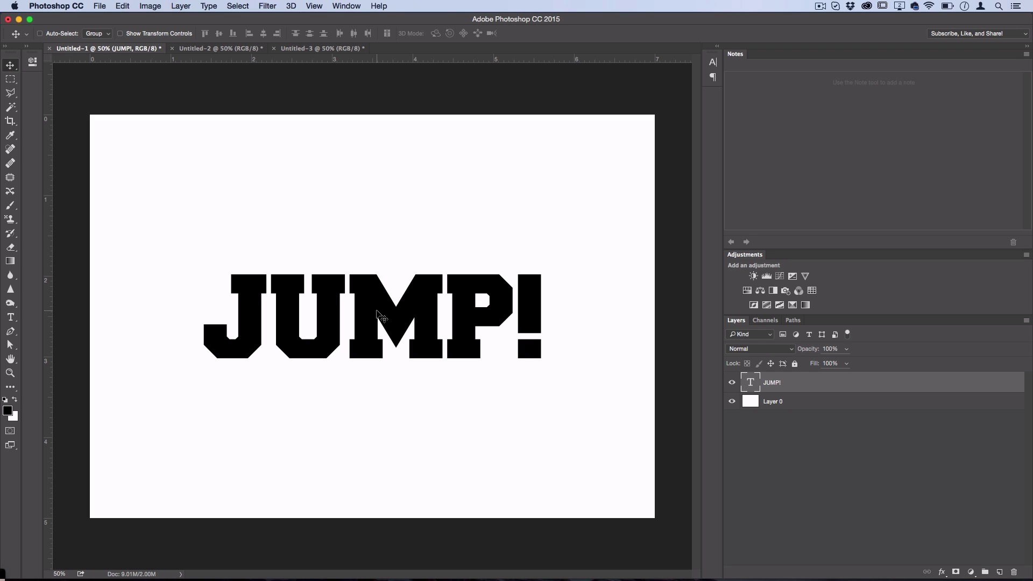
Step: Build a diagonal extrusion from 52 duplicates of the JUMP! text, nudging each copy alternately right and up
key("super")
key("alt+Right")
key("alt+Up")
key("alt+Right")
key("alt+Up")
key("alt+Right")
key("alt+Right")
key("alt+Up")
key("alt+Right")
key("alt+Right")
key("alt+Up")
key("alt+Right")
key("alt+Up")
key("alt+Right")
key("alt+Up")
key("alt+Right")
key("alt+Up")
key("alt+Right")
key("alt+Up")
key("alt+Right")
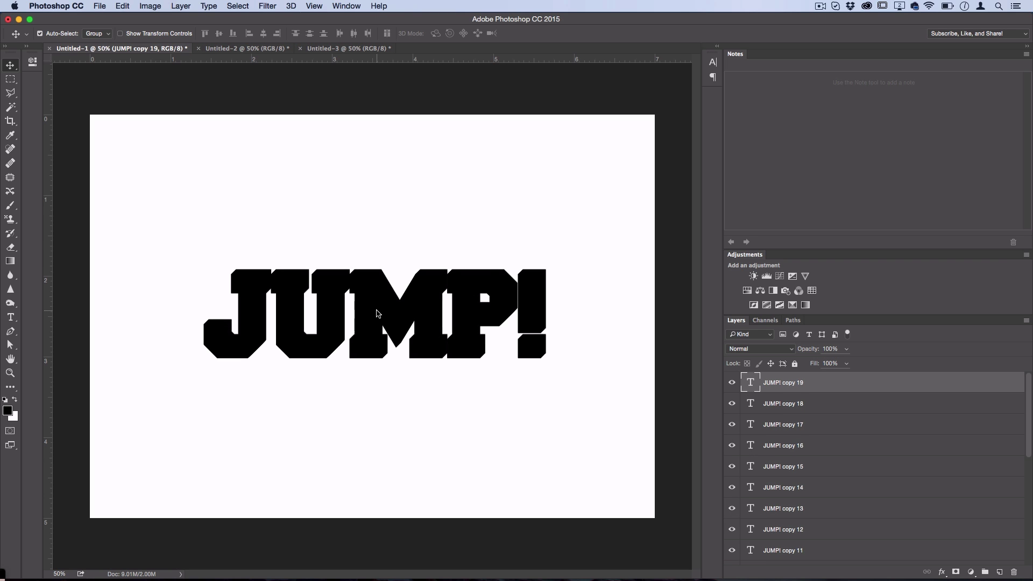
key("alt+Up")
key("alt+Right")
key("alt+Up")
key("alt+Right")
key("alt+Up")
key("alt+Right")
key("alt+Up")
key("alt+Right")
key("alt+Up")
key("alt+Right")
key("alt+Up")
key("alt+Right")
key("alt+Up")
key("alt+Right")
key("alt+Up")
key("alt+Right")
key("alt+Up")
key("alt+Right")
key("alt+Up")
key("alt+Right")
key("alt+Up")
key("alt+Right")
key("alt+Up")
key("alt+Right")
key("alt+Up")
key("alt+Right")
key("alt+Up")
key("alt+Right")
key("alt+Up")
key("alt+Right")
key("alt+Up")
key("alt+Right")
key("alt+Right")
key("super")
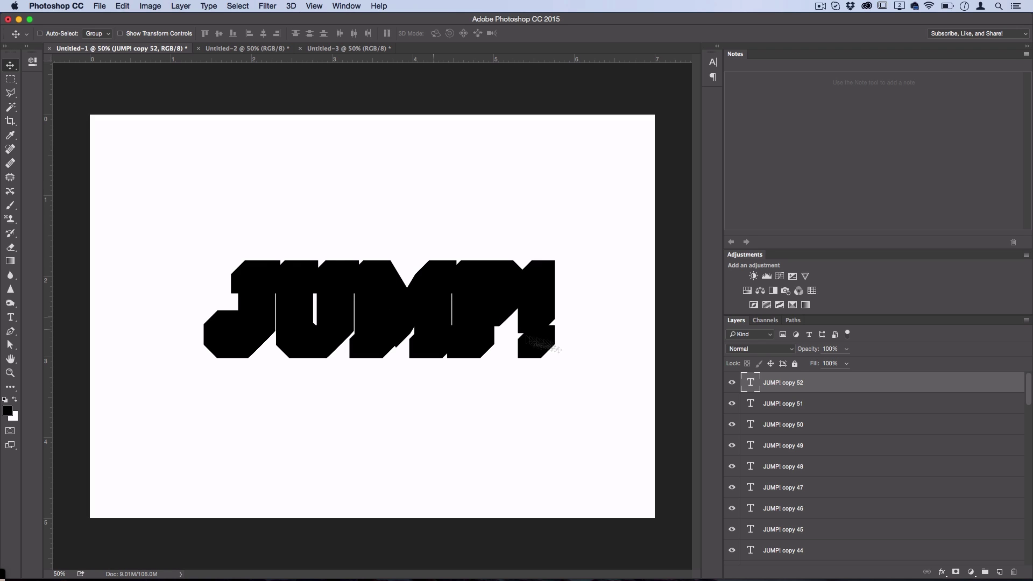
Step: Merge every JUMP! text layer from copy 51 down to the original into one layer, keeping copy 52 separate
left_click(807, 405)
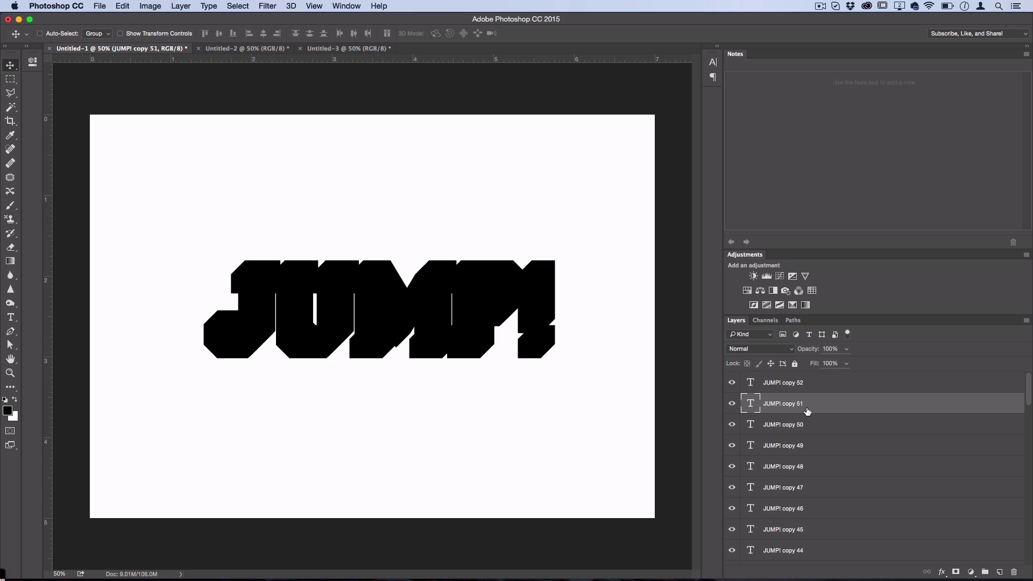
scroll(794, 453, "down", 15)
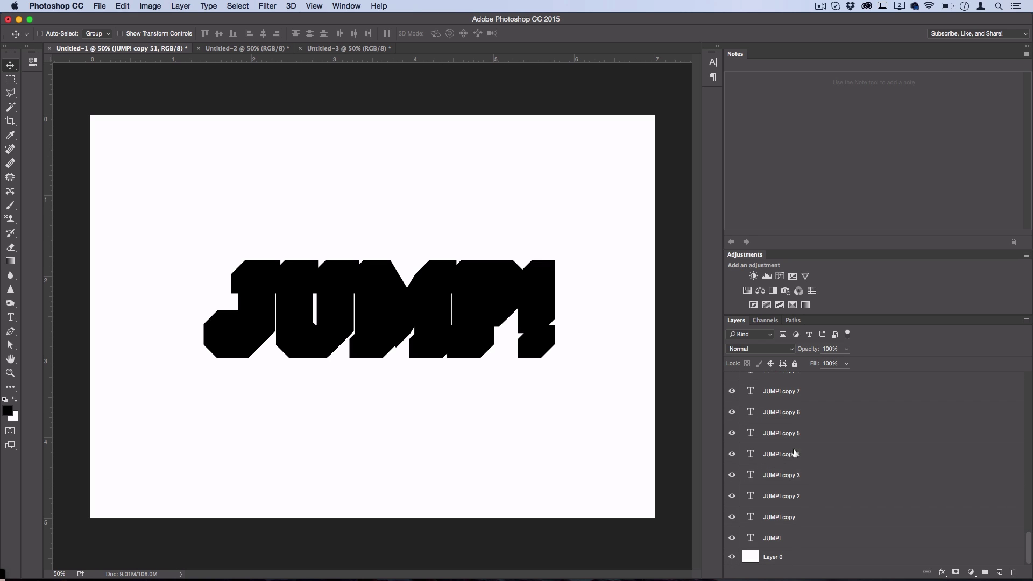
left_click(783, 543, "shift")
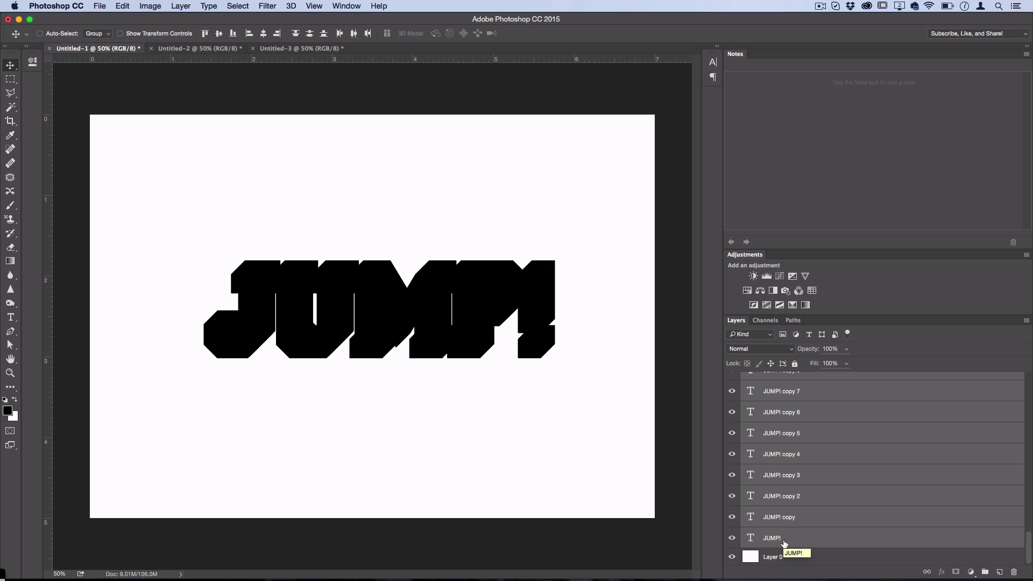
key("super+e")
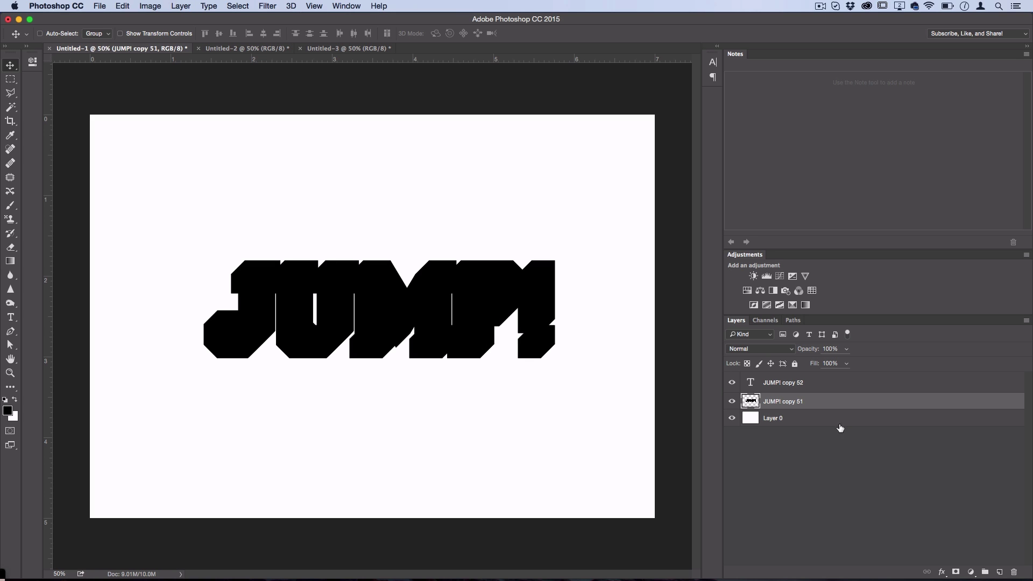
Step: Recolour the text of the JUMP! copy 52 layer white and commit the edit
double_click(750, 383)
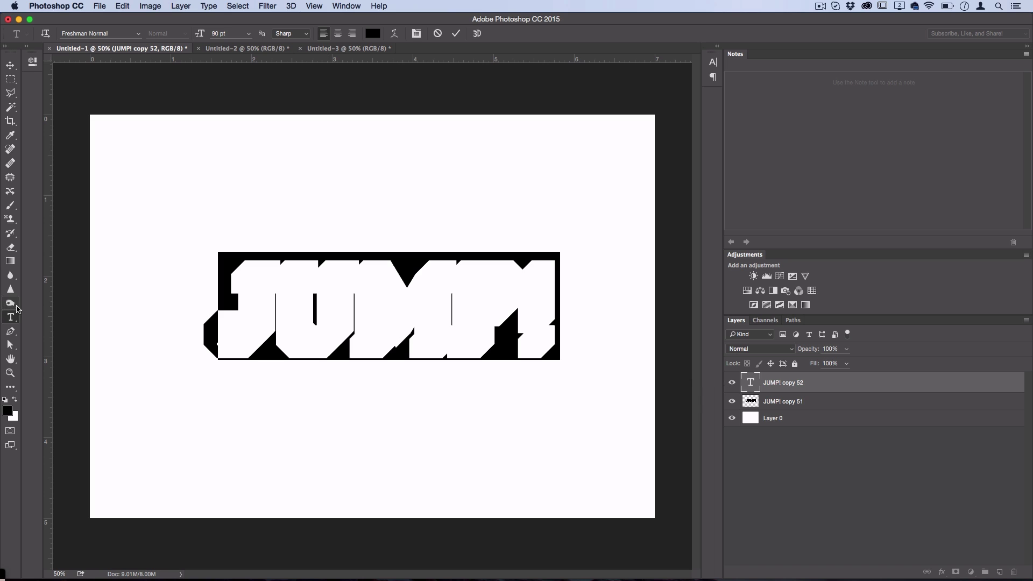
left_click(15, 400)
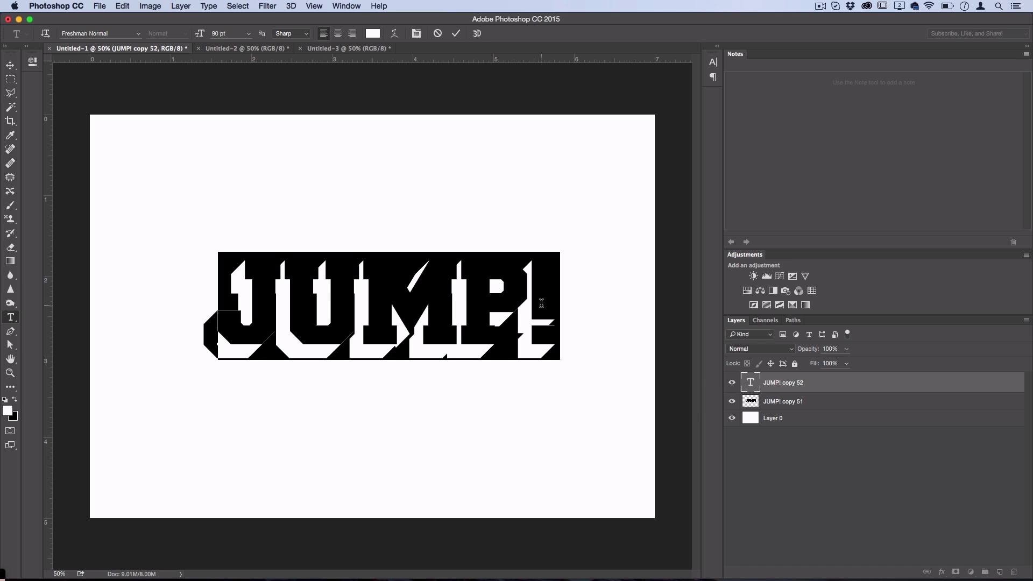
key("Left")
key("super+Return")
key("v")
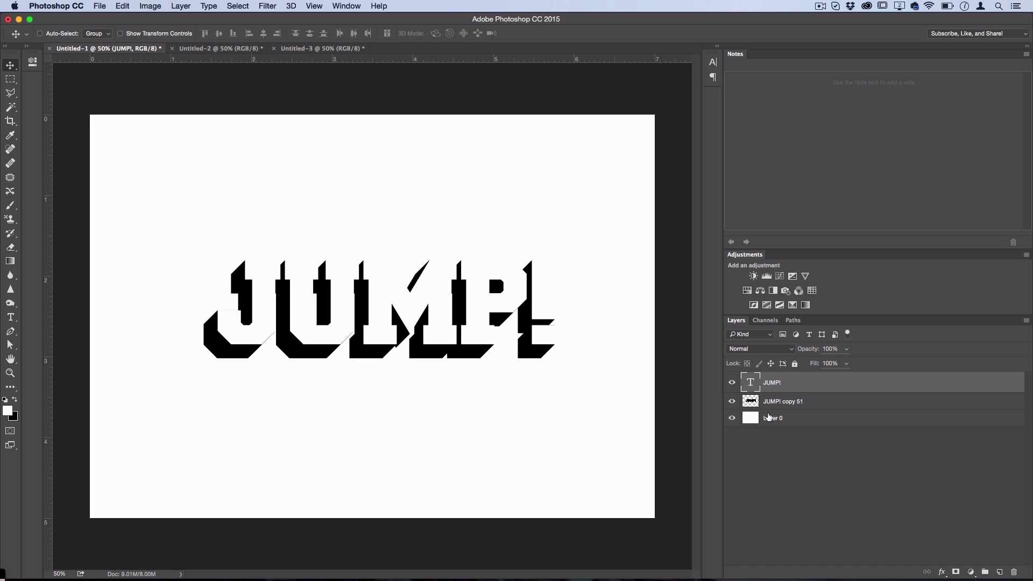
Step: Add a Solid Color fill layer in light green (c0ff91) directly above the white Layer 0
left_click(780, 419)
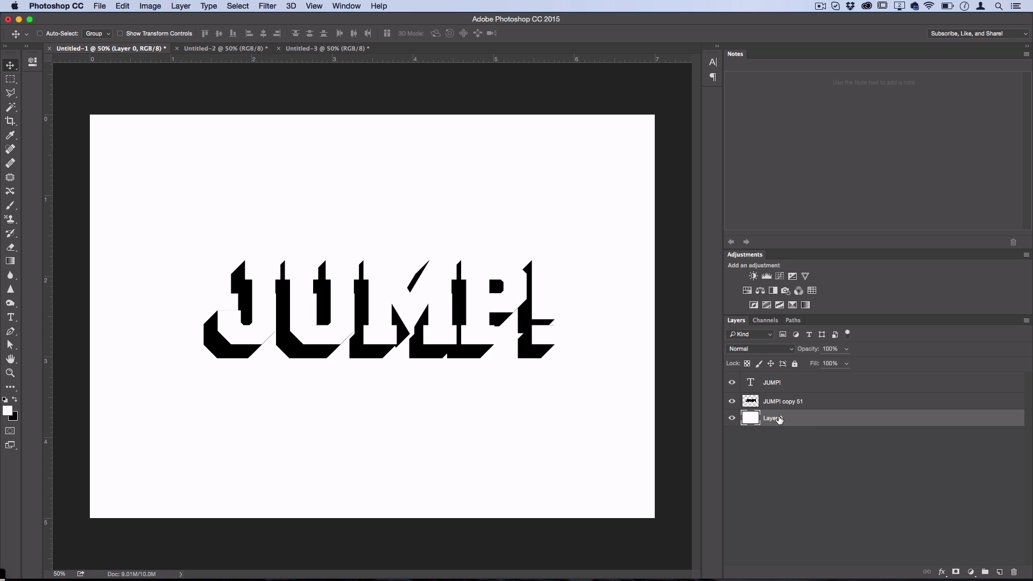
left_click(176, 5)
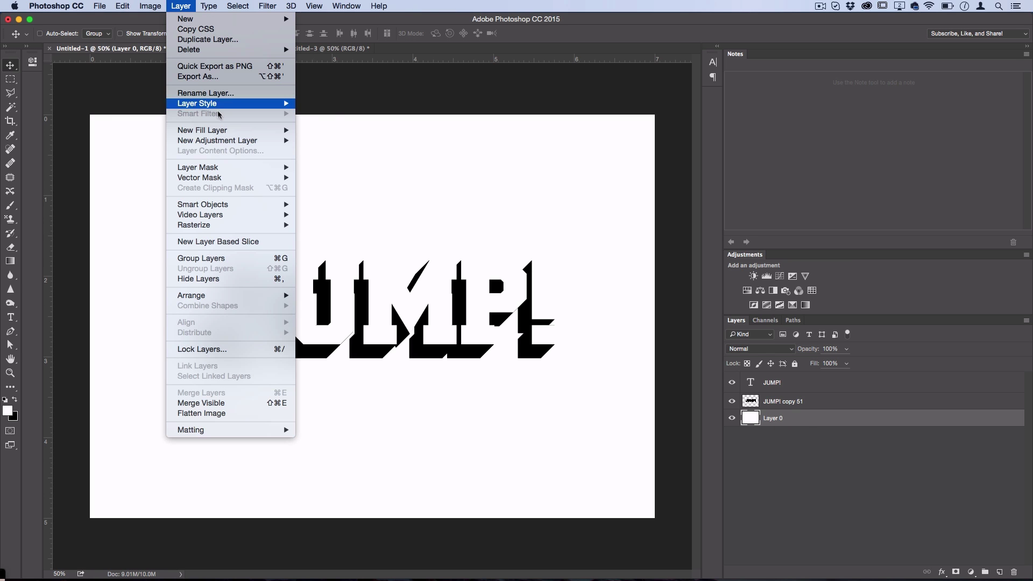
left_click(342, 130)
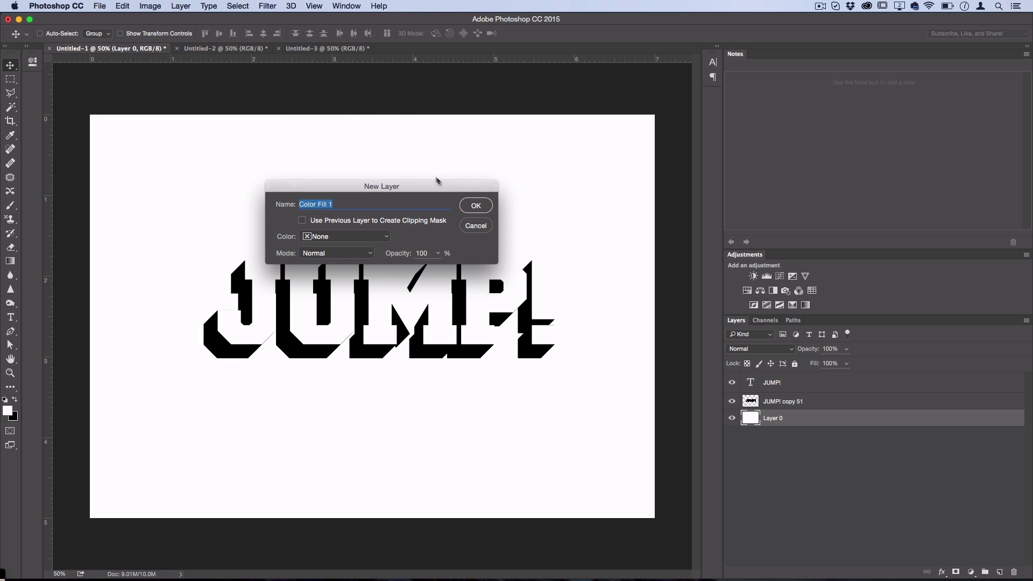
left_click(473, 205)
left_click_drag(603, 447, 590, 427)
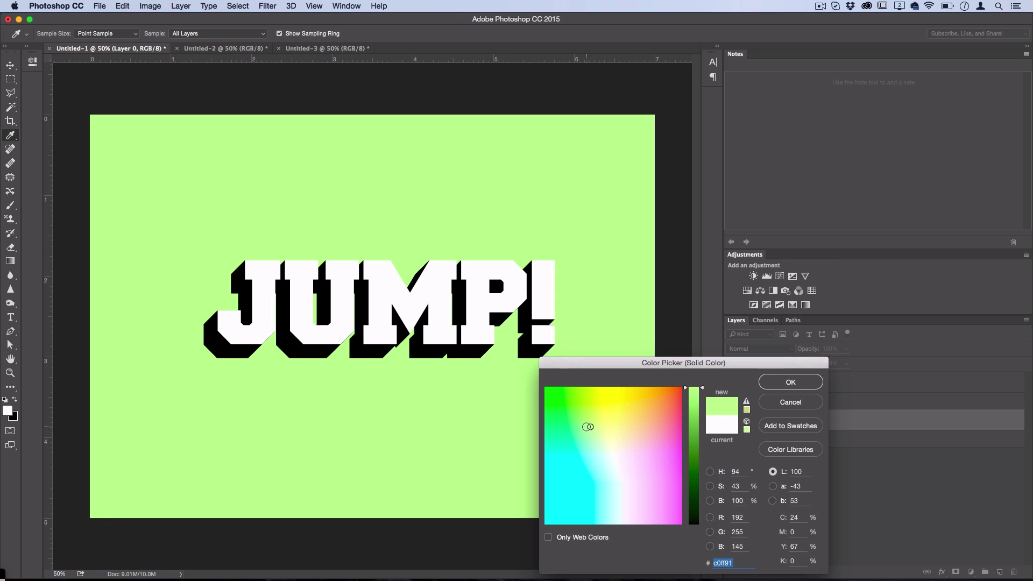
left_click(795, 385)
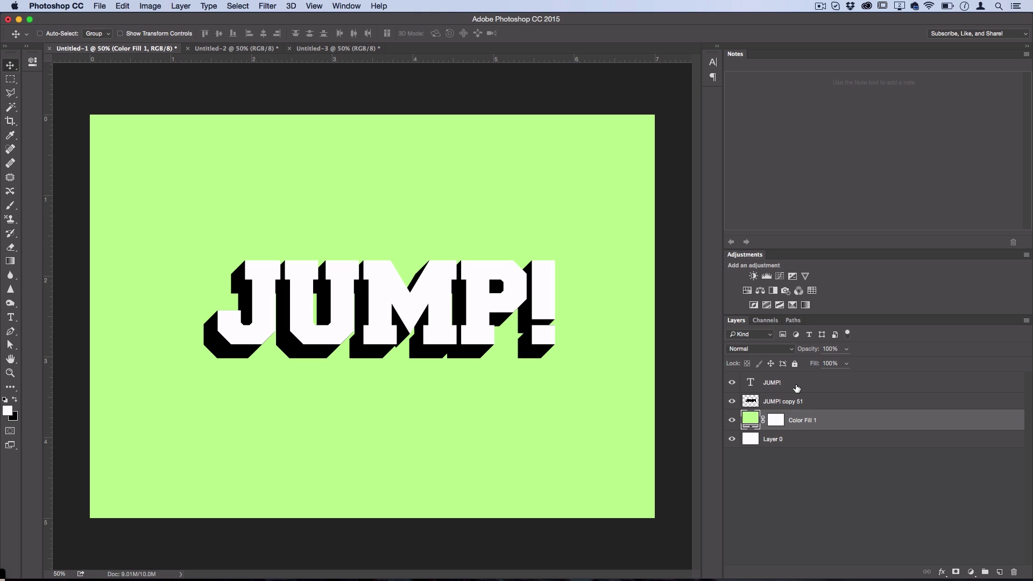
Step: Add the text "ERODED" in black 90 pt Freshman Normal to the blank Untitled-2 canvas and centre it
left_click(215, 51)
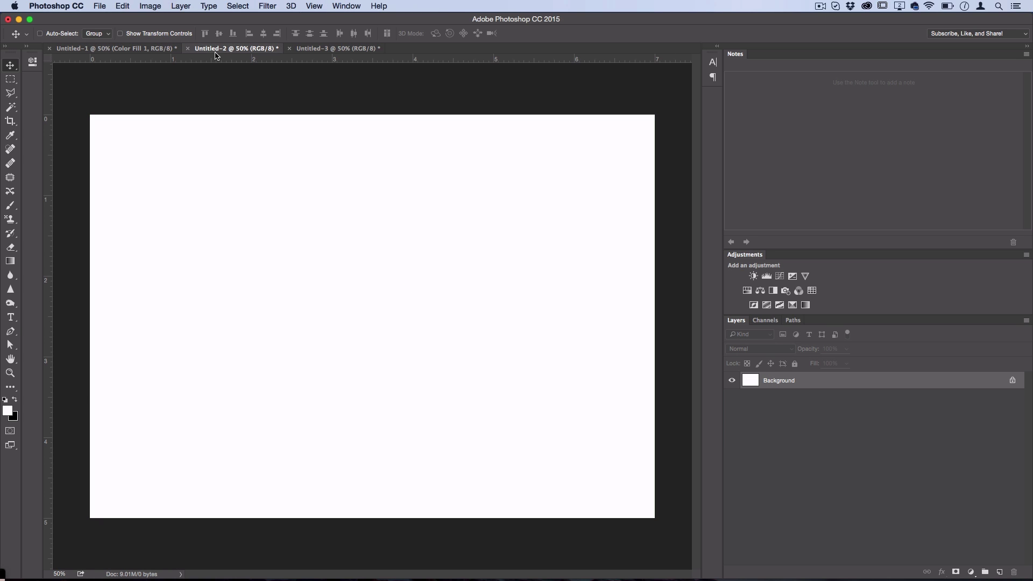
left_click(13, 320)
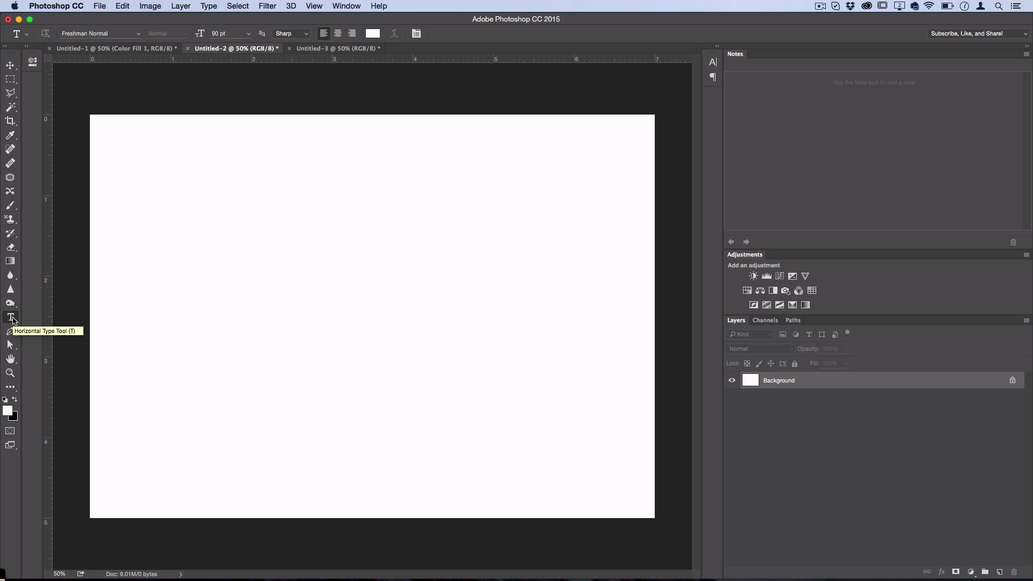
left_click(194, 324)
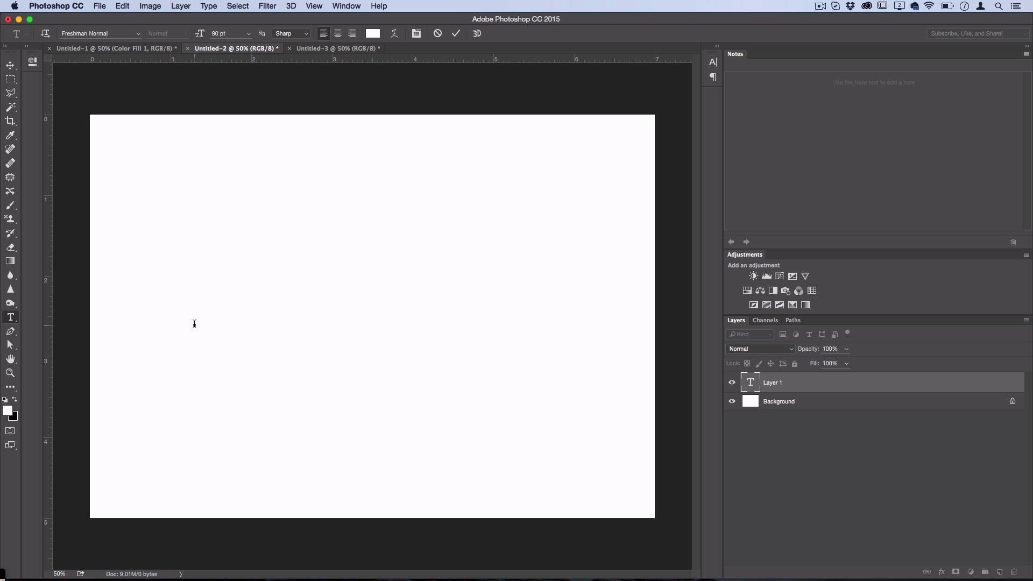
type("S")
type("TEXT")
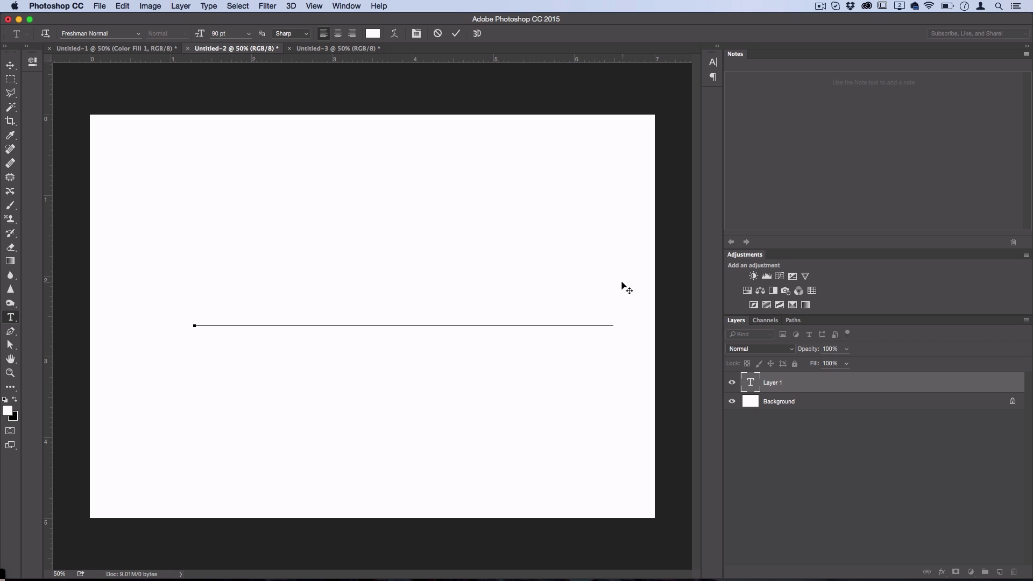
left_click_drag(612, 280, 11, 294)
left_click(15, 399)
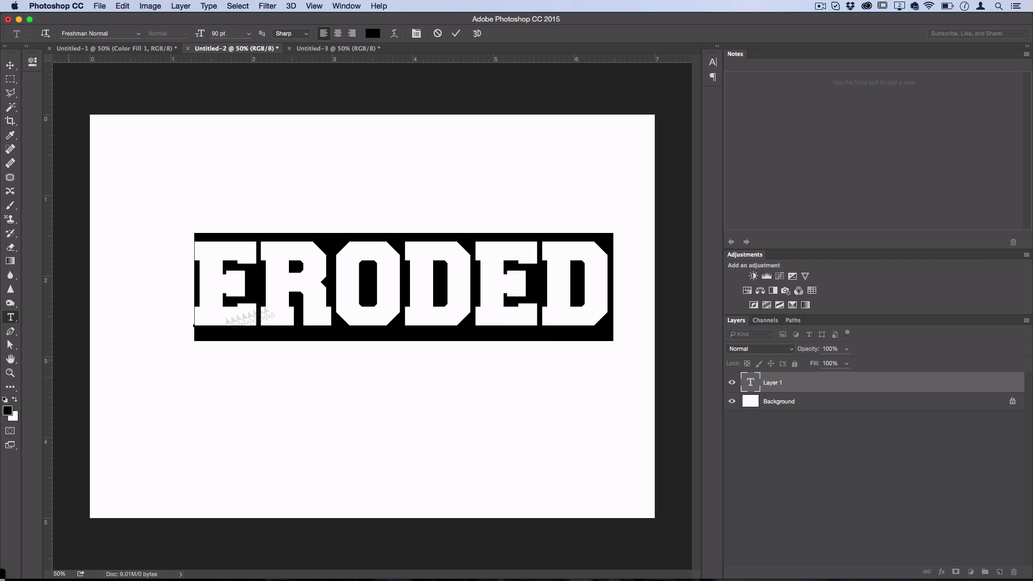
left_click(336, 279)
left_click(11, 66)
left_click_drag(417, 228, 388, 261)
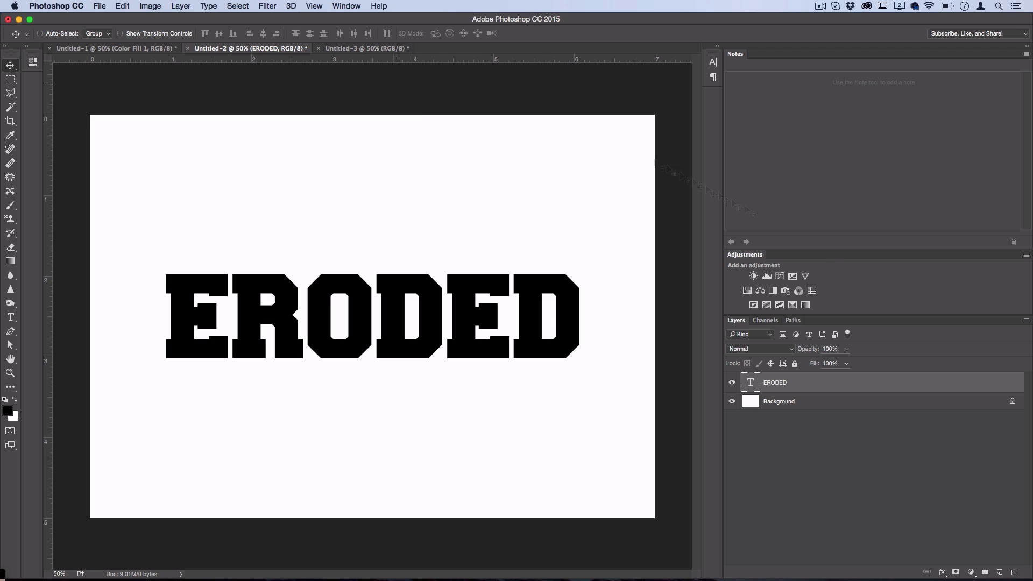
Step: Add a white Reveal All layer mask to the ERODED text layer
right_click(791, 394)
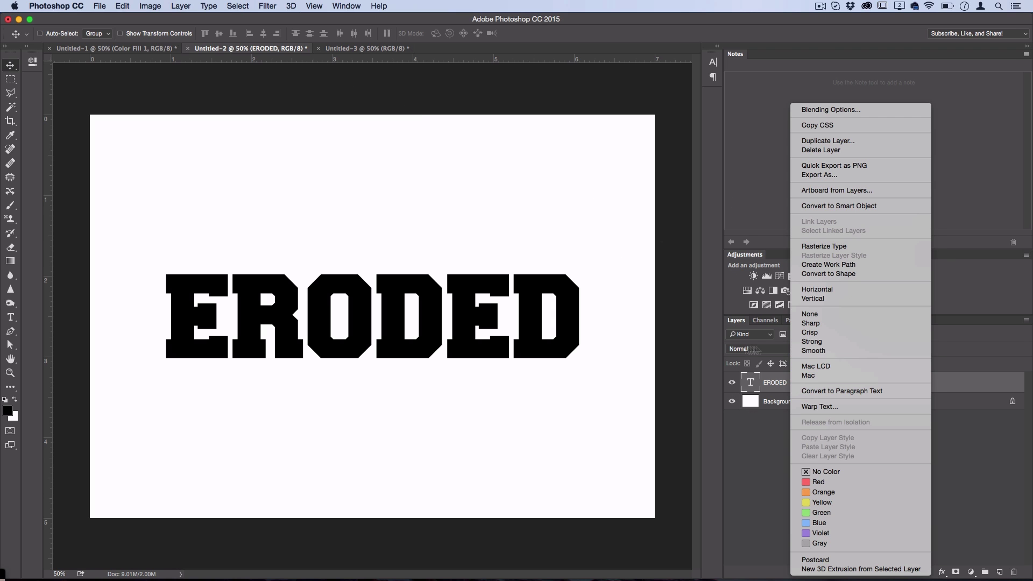
left_click(773, 385)
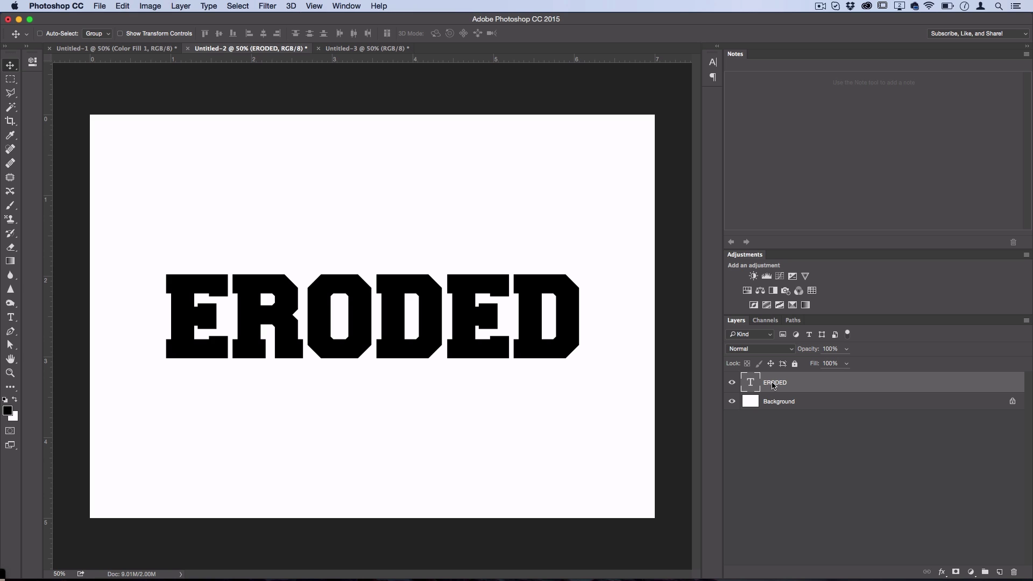
left_click(183, 6)
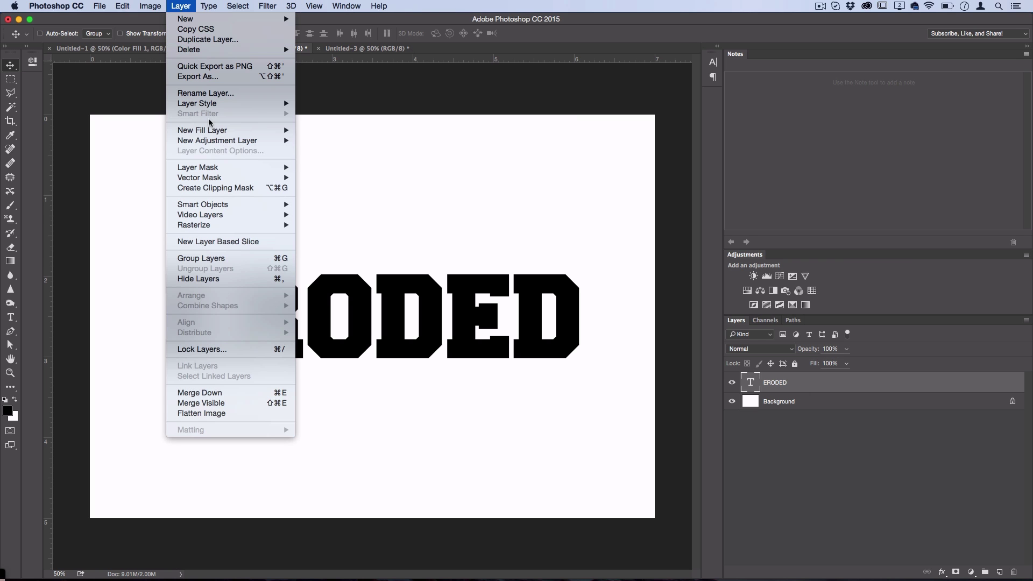
mouse_move(231, 167)
left_click(338, 168)
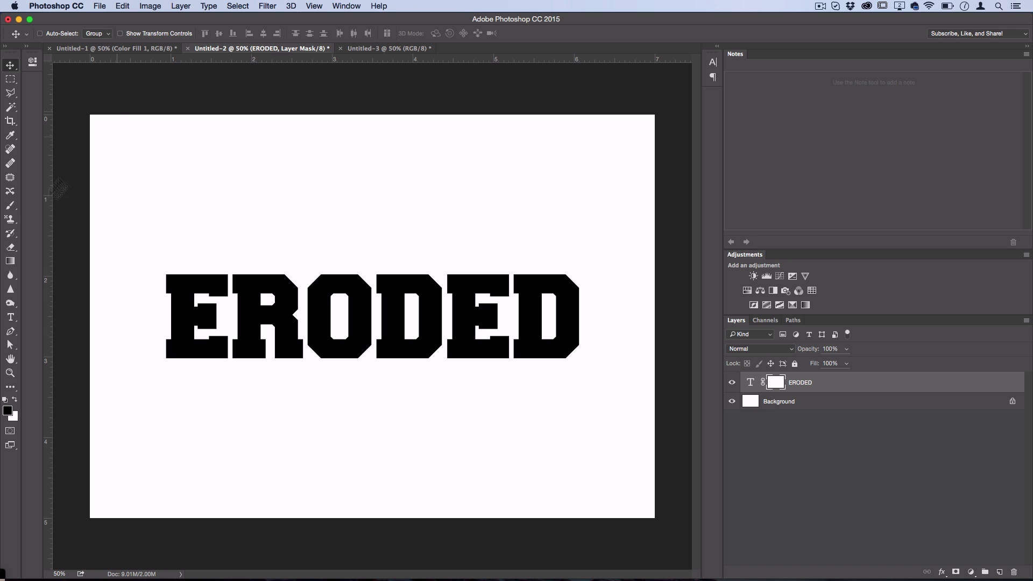
Step: Choose the Brush tool with the 100 px speckled tip at the end of the brush presets
left_click(11, 205)
left_click(43, 204)
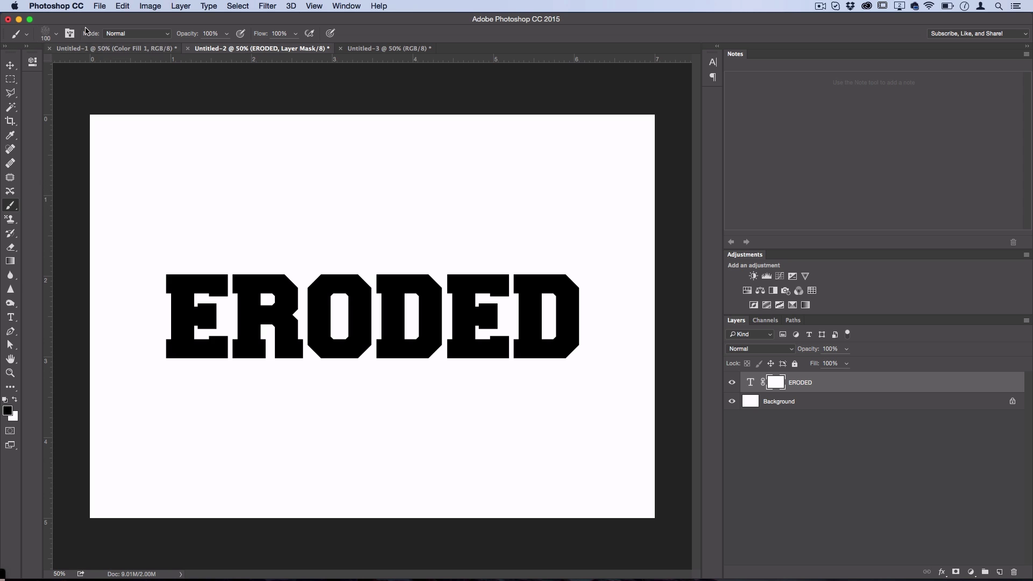
left_click(56, 34)
scroll(111, 144, "up", 5)
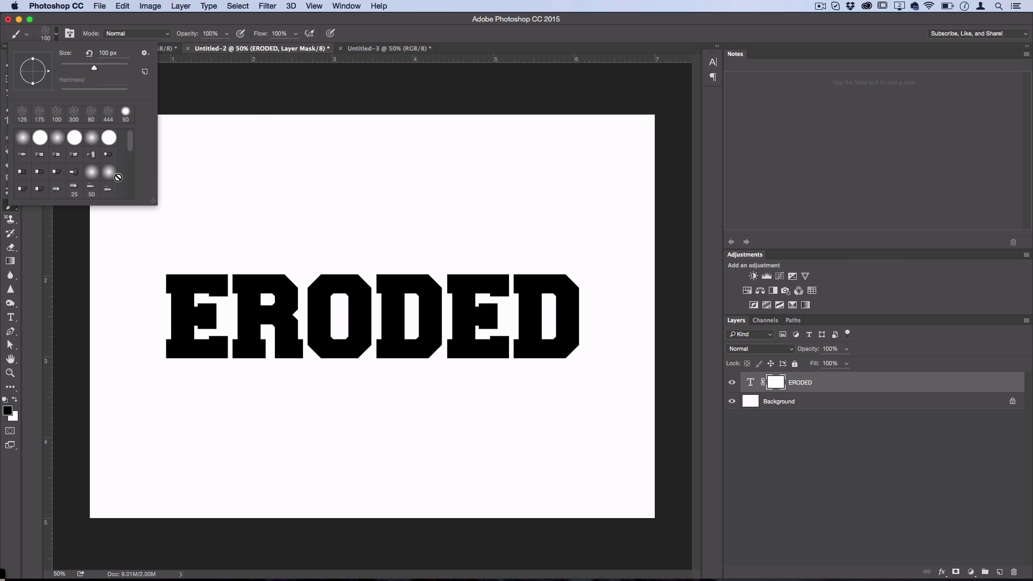
left_click(145, 52)
left_click(180, 202)
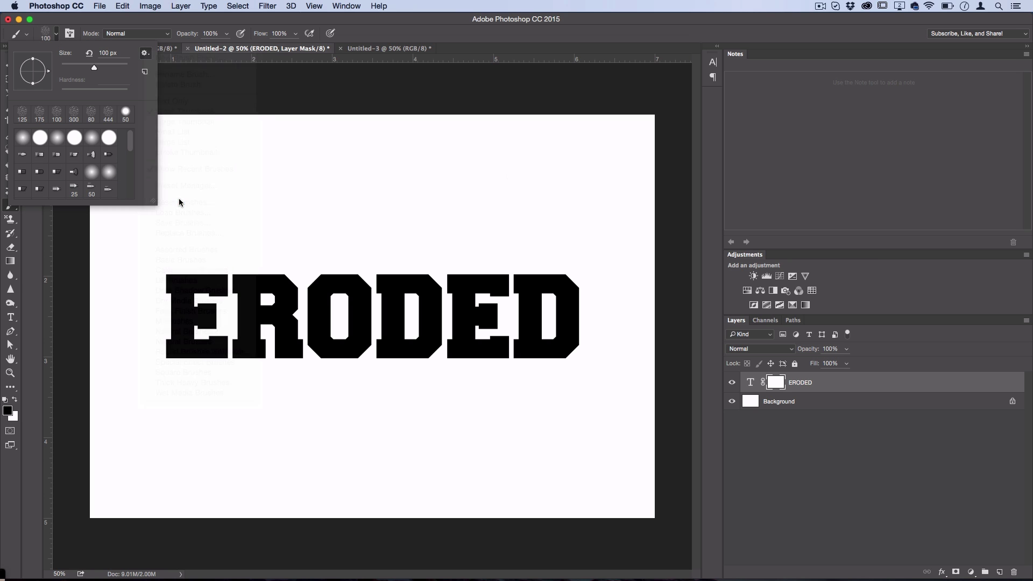
left_click(601, 200)
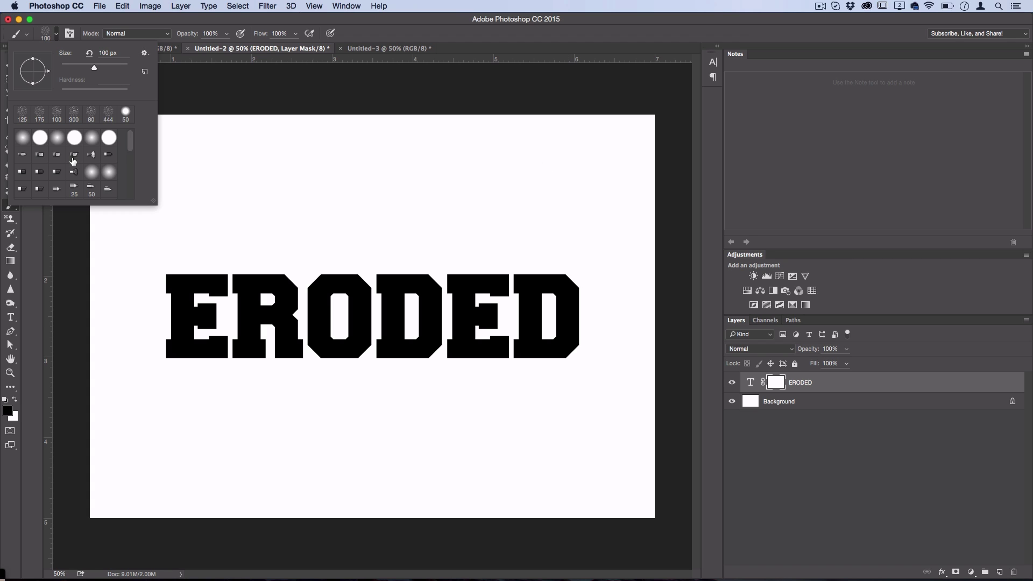
scroll(75, 163, "down", 6)
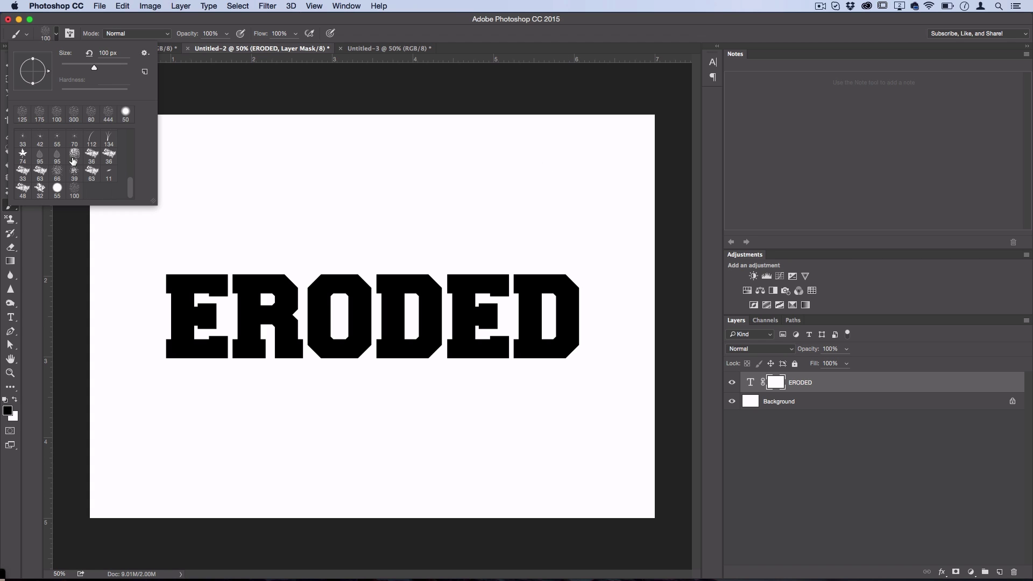
left_click(74, 191)
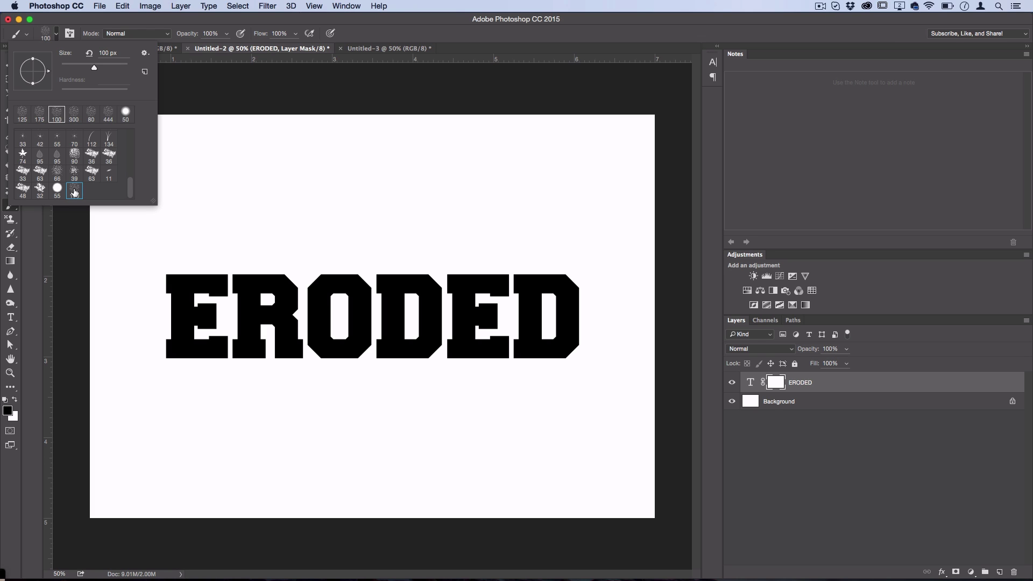
Step: Enlarge the speckled brush to 200 px
left_click_drag(98, 70, 106, 69)
left_click(56, 33)
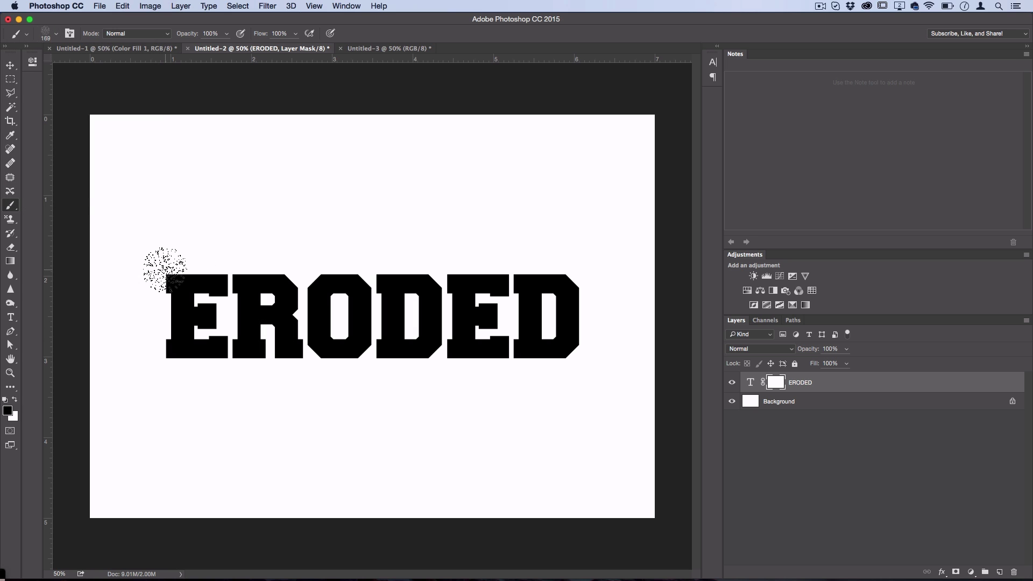
key("bracketright")
key("bracketright")
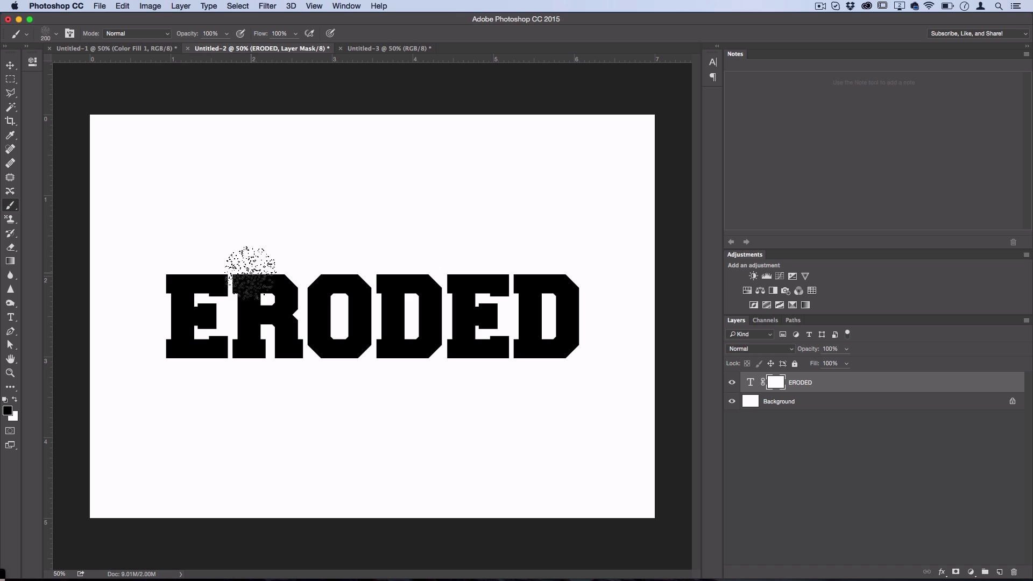
Step: Paint black speckles on the ERODED layer mask across all the letters with the 200 px speckled brush to wear them away
left_click(172, 280)
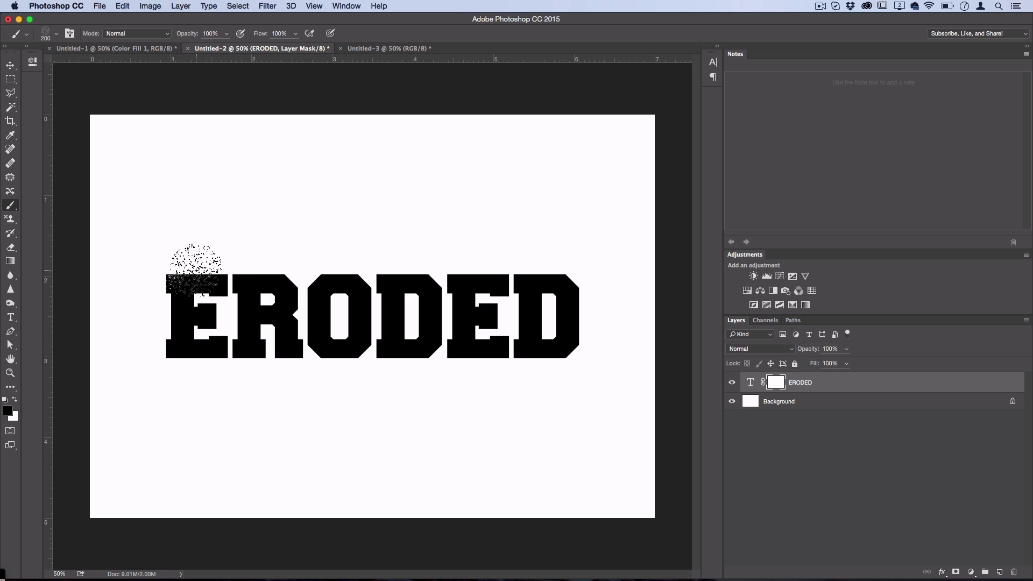
left_click(229, 277)
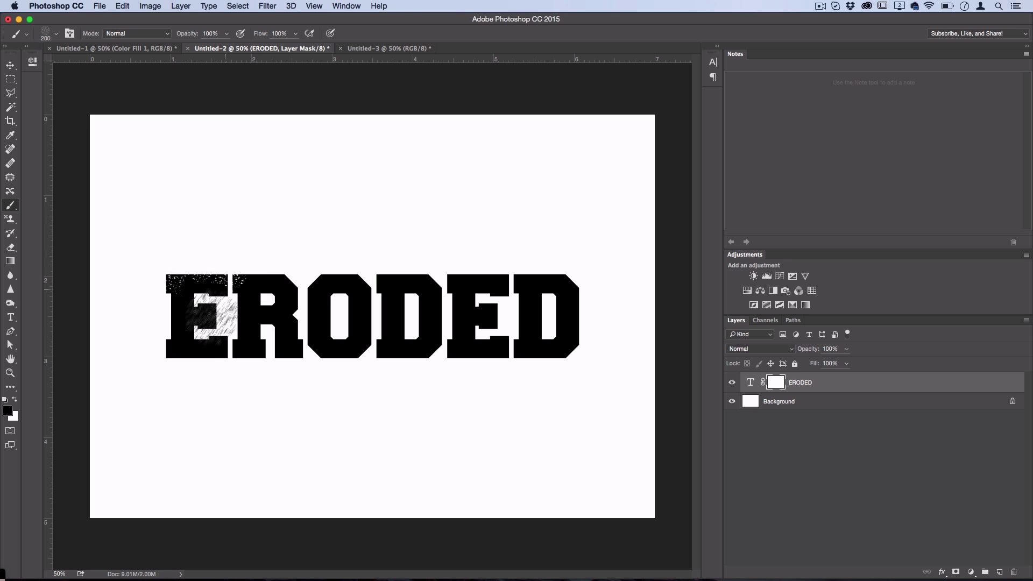
left_click(174, 351)
left_click(175, 317)
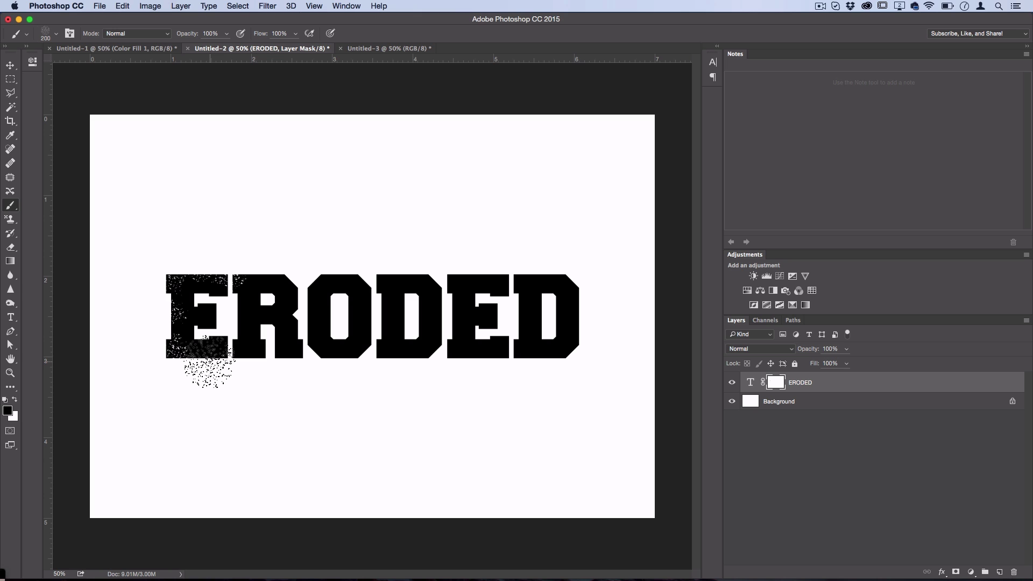
left_click(248, 349)
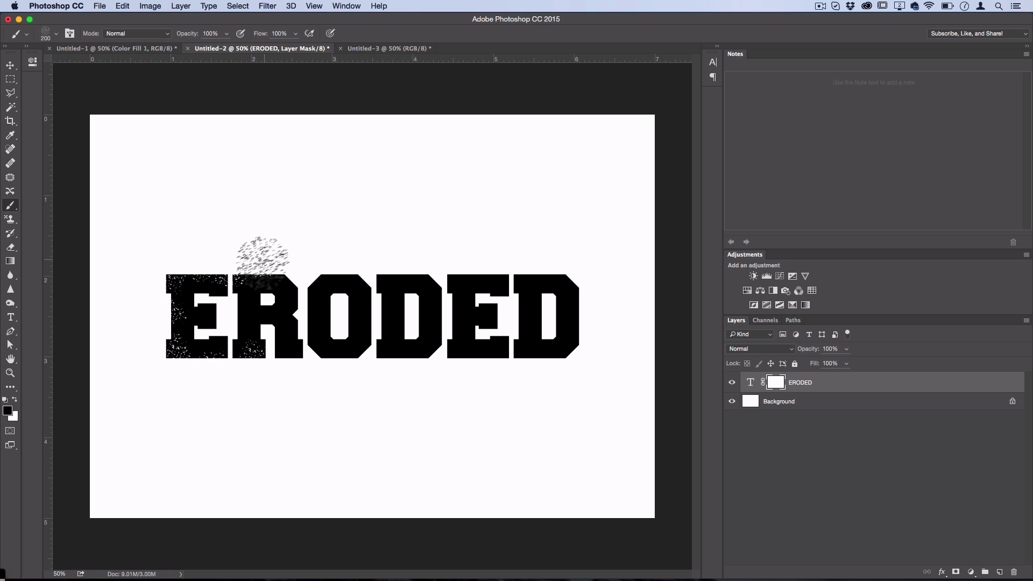
left_click(294, 264)
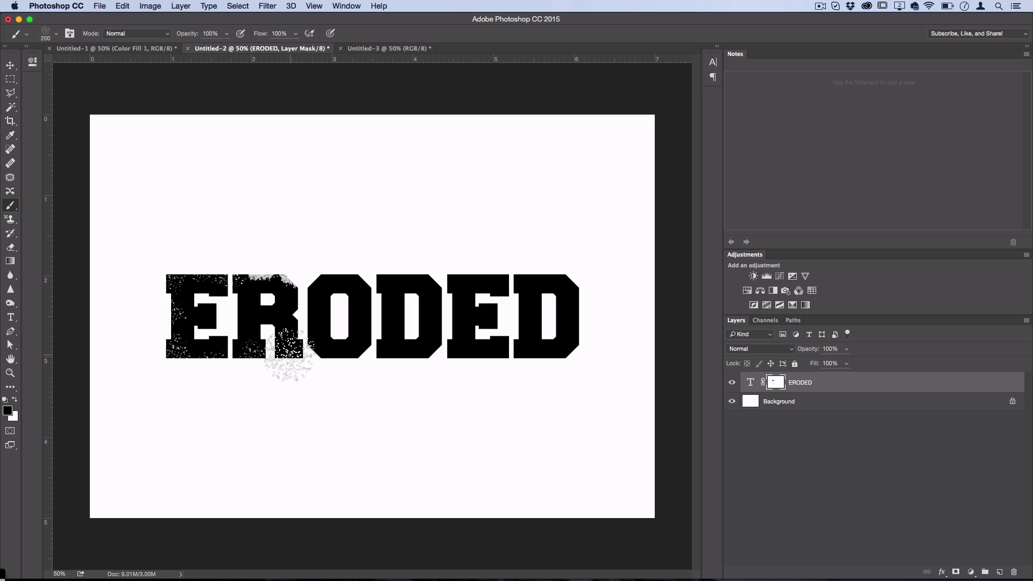
left_click(289, 352)
left_click(323, 253)
left_click(325, 340)
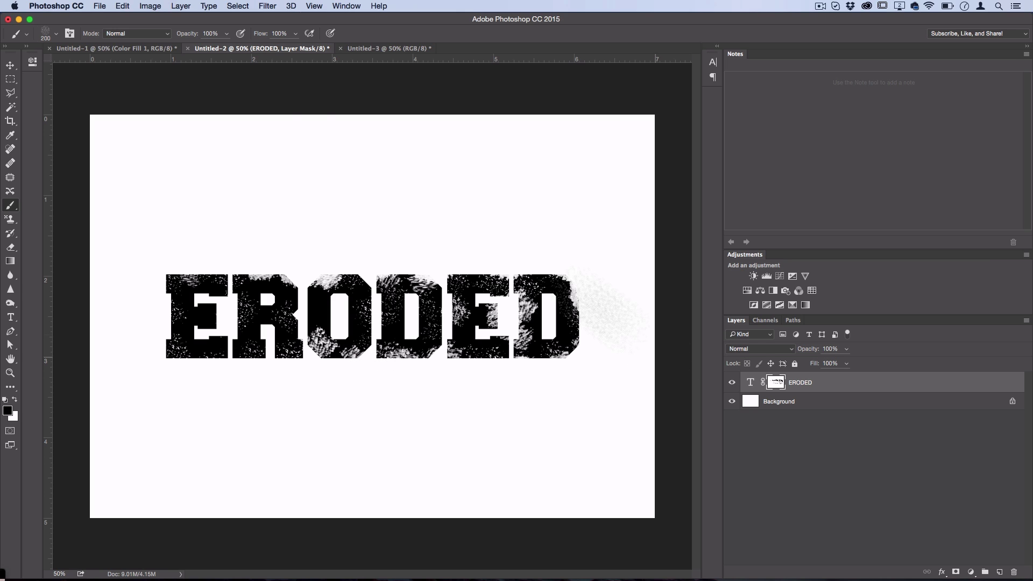
Step: Create a new blank layer with the default name and Normal mode above the ERODED text layer
left_click(181, 6)
mouse_move(322, 15)
left_click(409, 23)
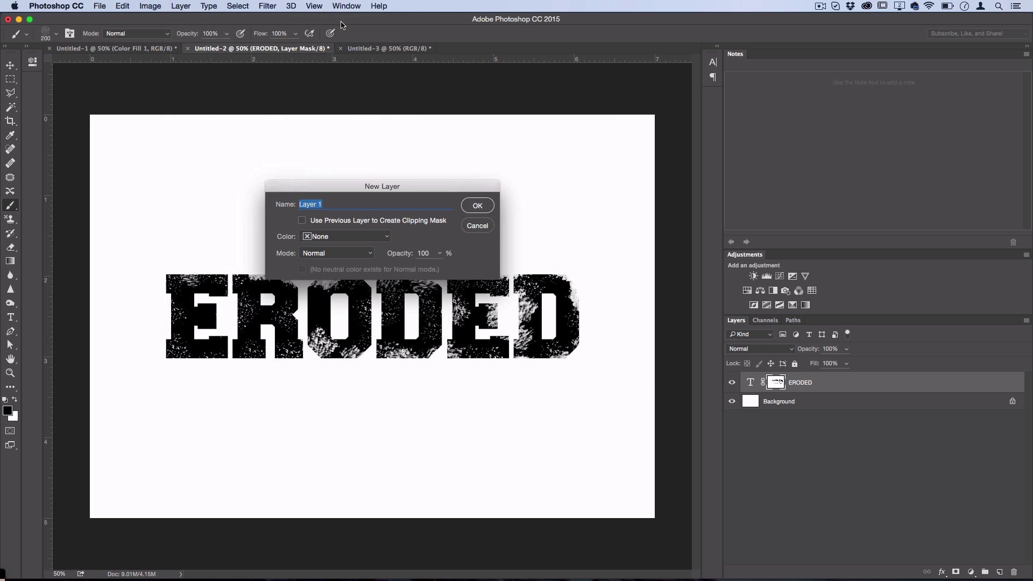
key("Return")
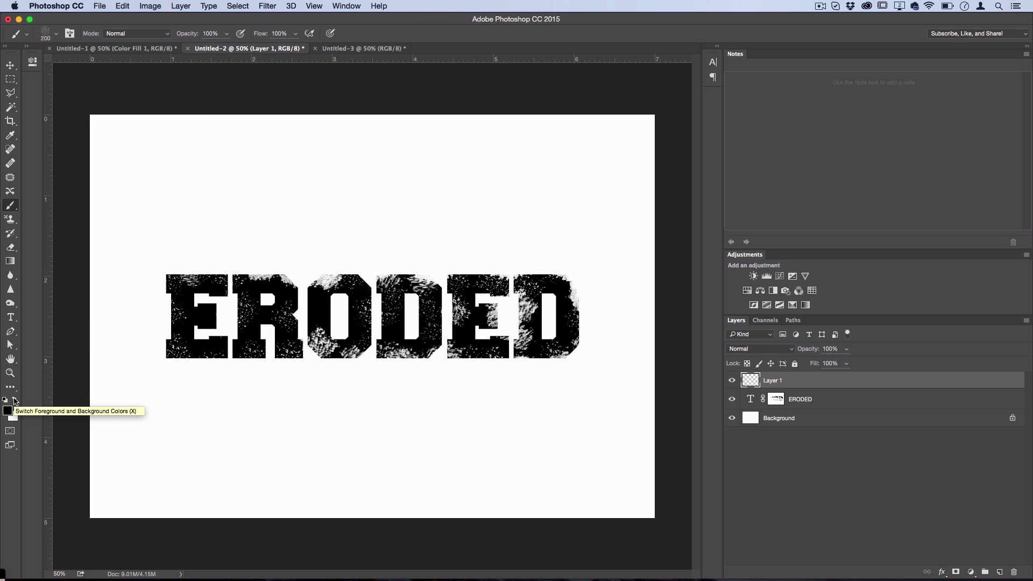
Step: Reduce the speckled brush to 125 px and paint black specks around the outer edges of the ERODED letters on Layer 1
key("bracketleft")
key("bracketleft")
key("bracketleft")
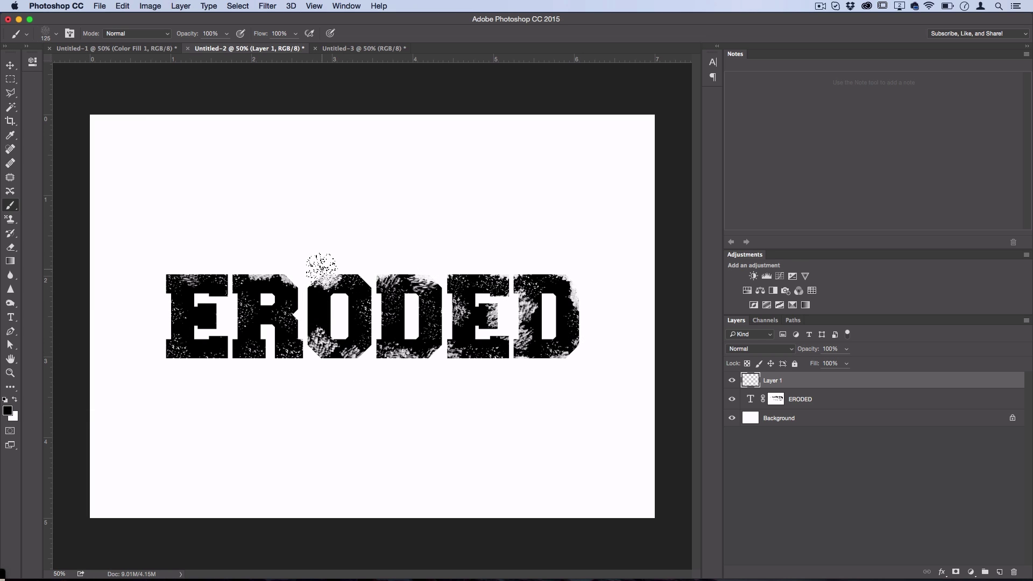
left_click_drag(312, 277, 325, 267)
mouse_move(322, 323)
left_mouse_down()
mouse_move(314, 353)
mouse_move(390, 371)
mouse_move(436, 356)
mouse_move(470, 364)
left_mouse_up()
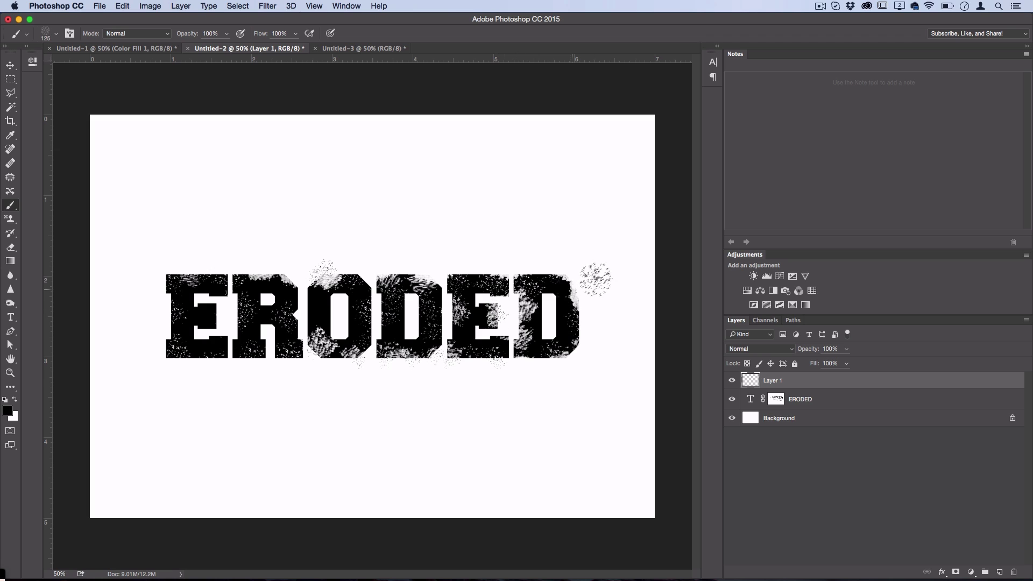
left_click_drag(513, 306, 218, 353)
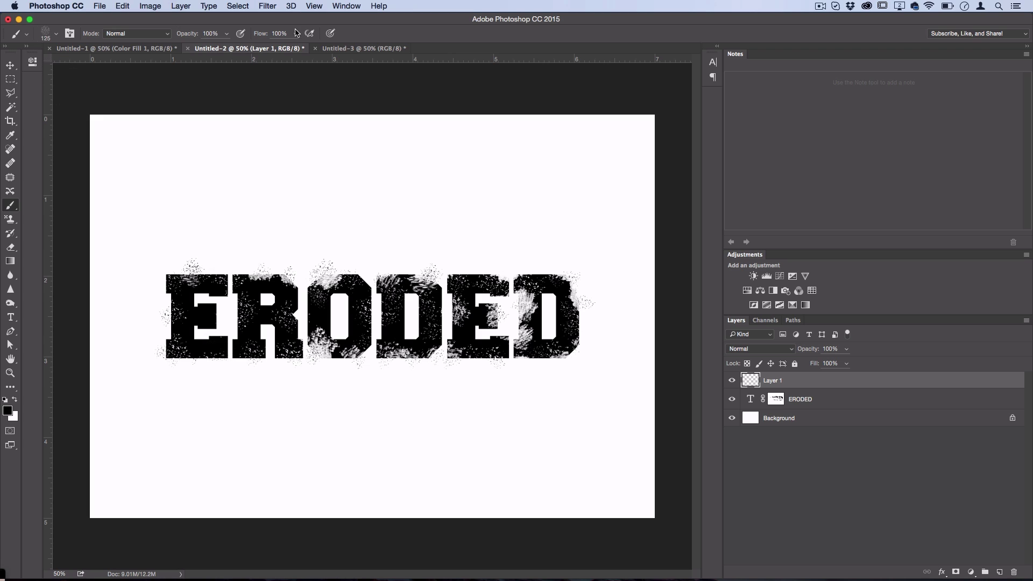
Step: Add the text "SLICE" in black 90 pt Freshman Normal to the blank Untitled-3 canvas and centre it
left_click(361, 49)
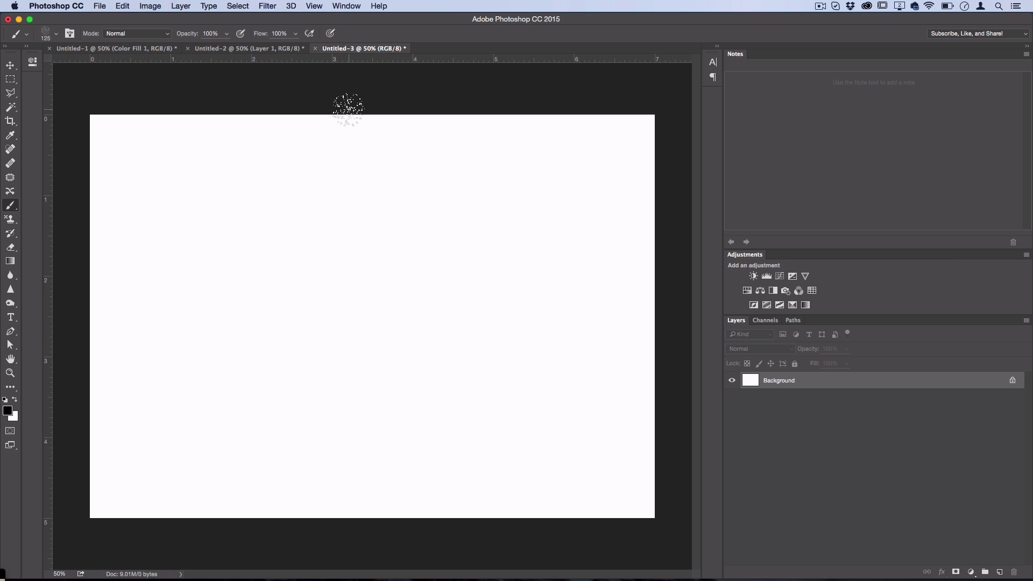
left_click(10, 317)
left_click(170, 327)
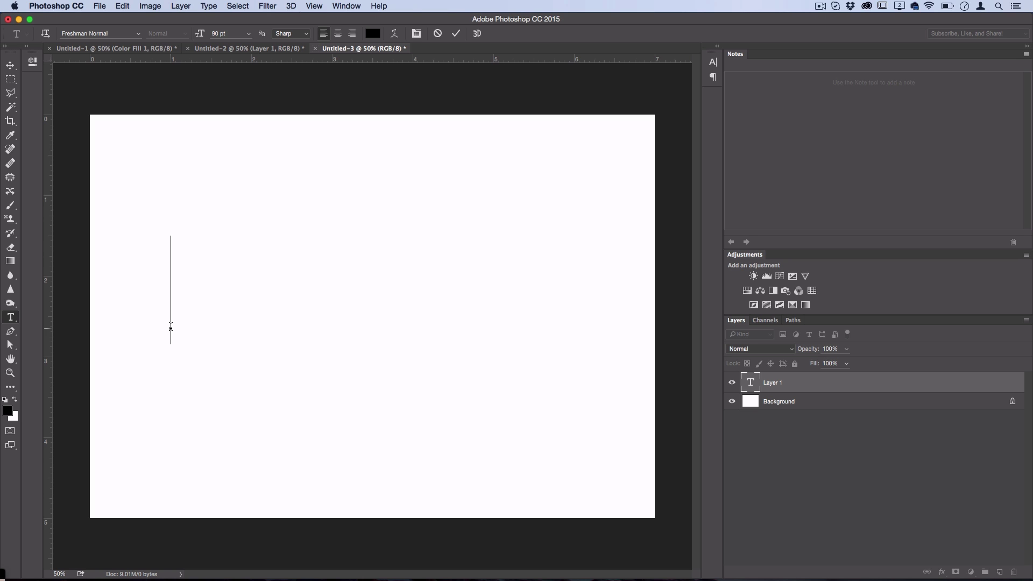
type("SLICE")
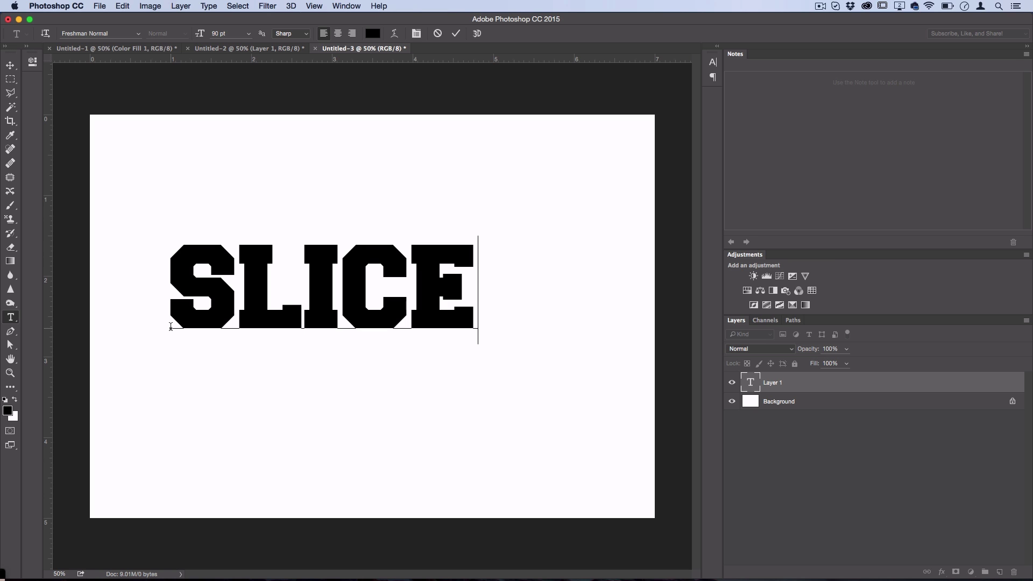
left_click(10, 65)
left_click_drag(266, 287, 317, 308)
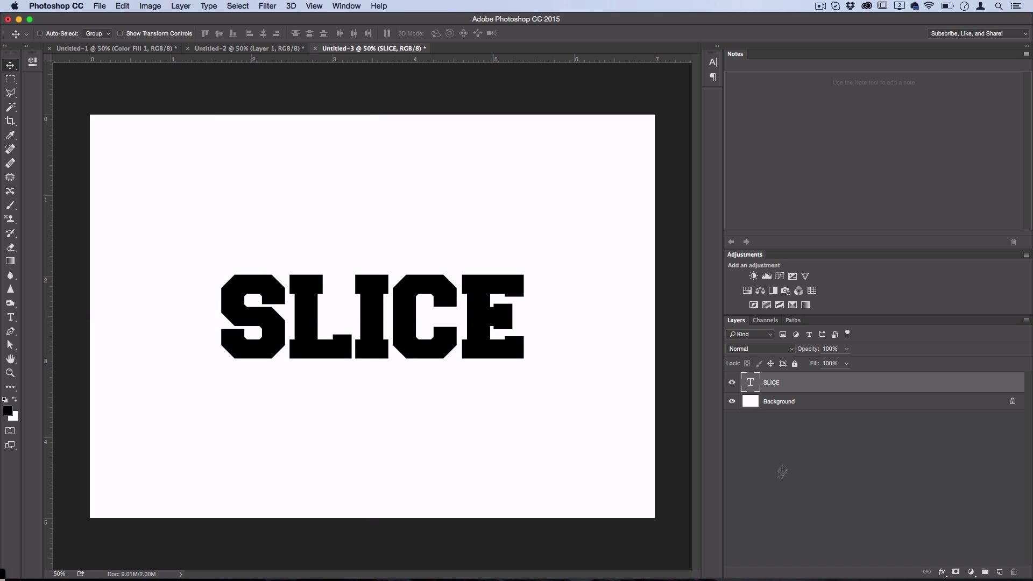
Step: Duplicate the SLICE text layer under the default name SLICE copy
right_click(793, 384)
left_click(847, 141)
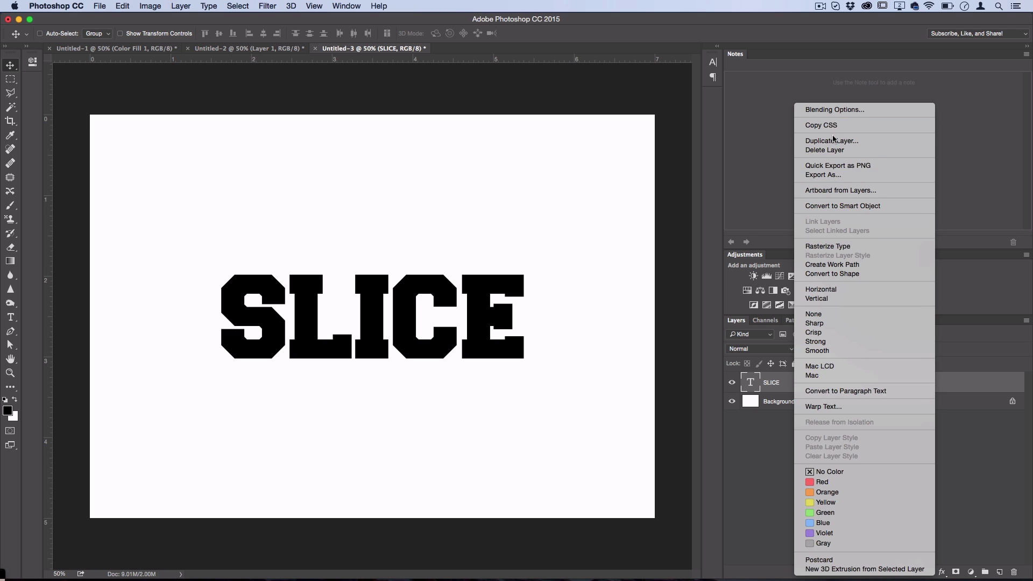
left_click(484, 206)
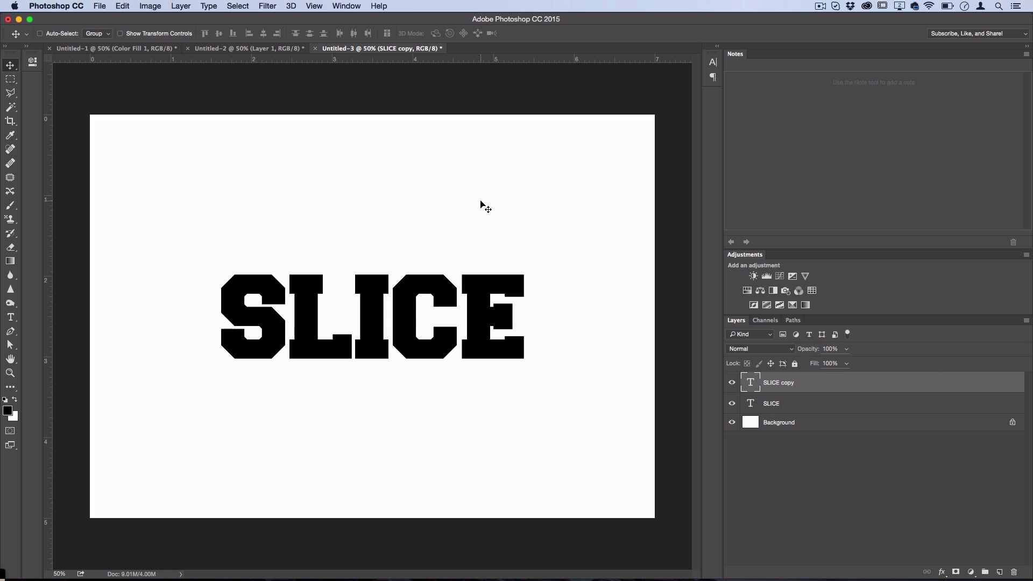
Step: Select the area above a rising diagonal through the word SLICE with the Polygonal Lasso tool
left_click(10, 93)
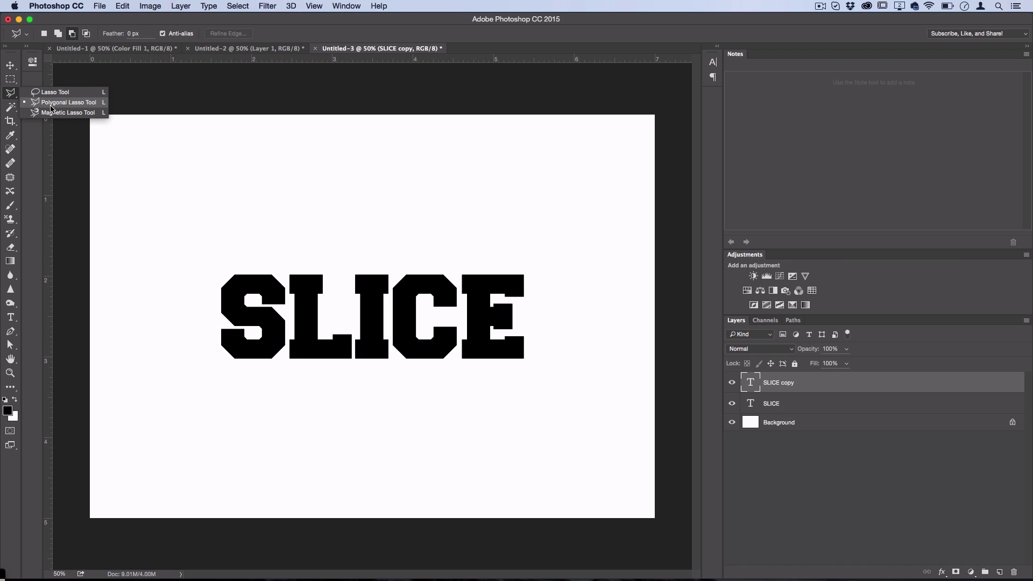
left_click(36, 101)
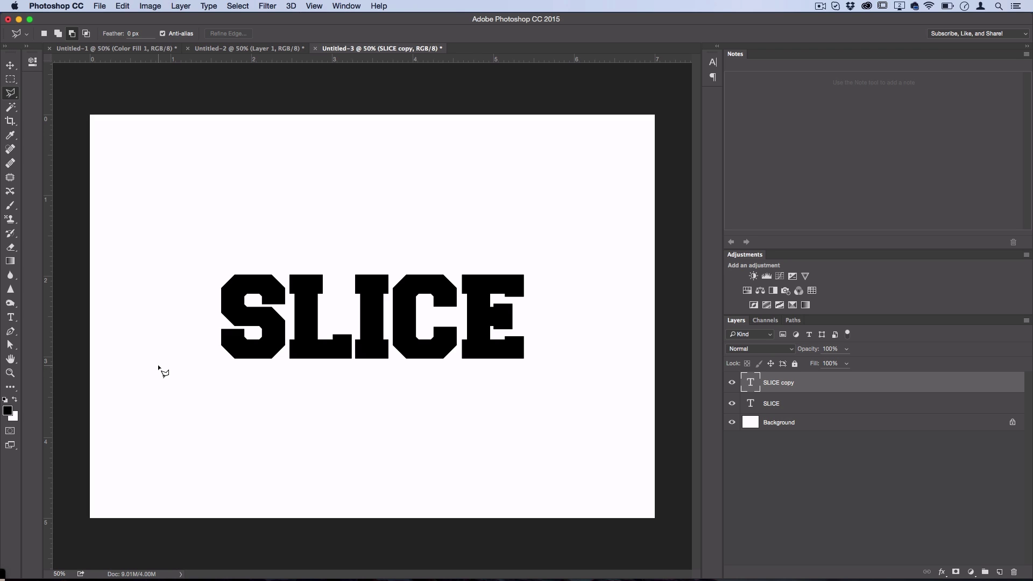
left_click(149, 381)
left_click(606, 249)
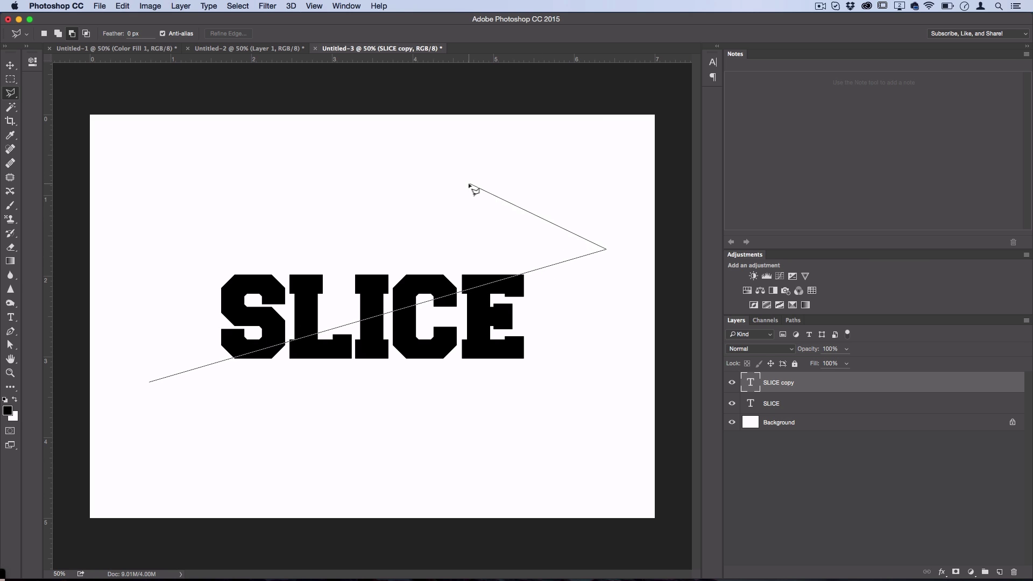
left_click(148, 149)
double_click(114, 226)
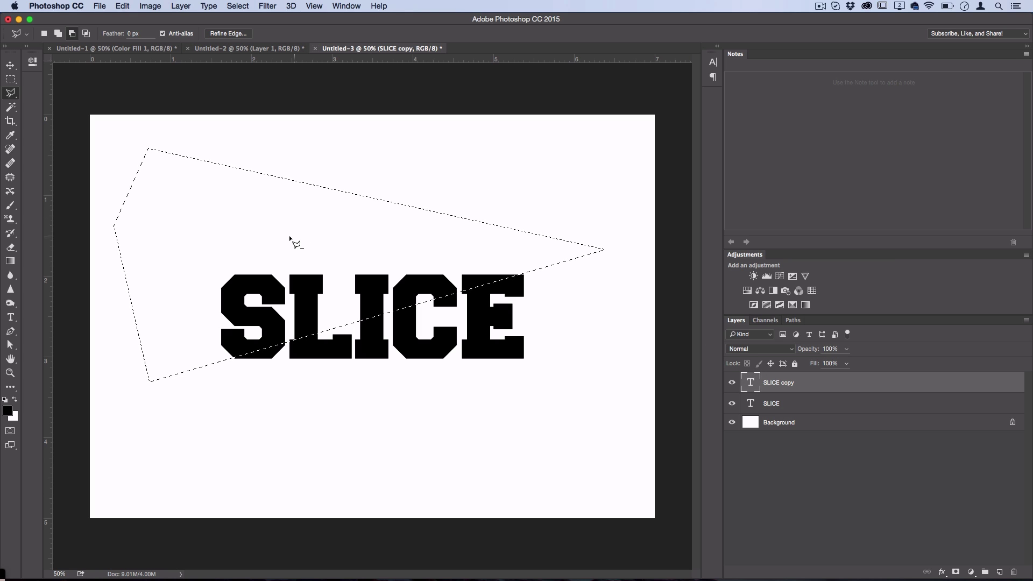
Step: Add a Reveal Selection layer mask to SLICE copy and check it by briefly hiding the original SLICE layer
left_click(180, 5)
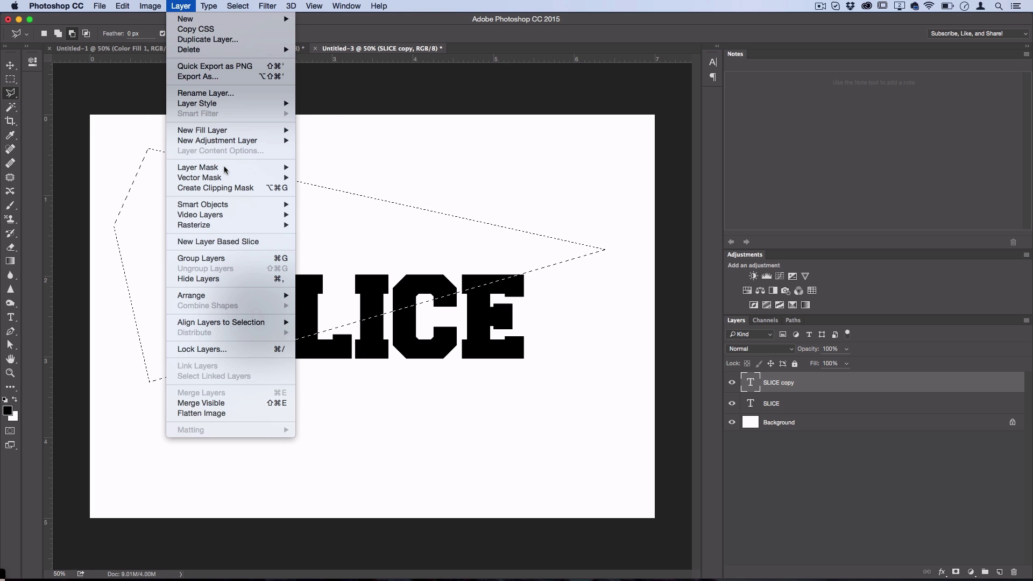
mouse_move(228, 172)
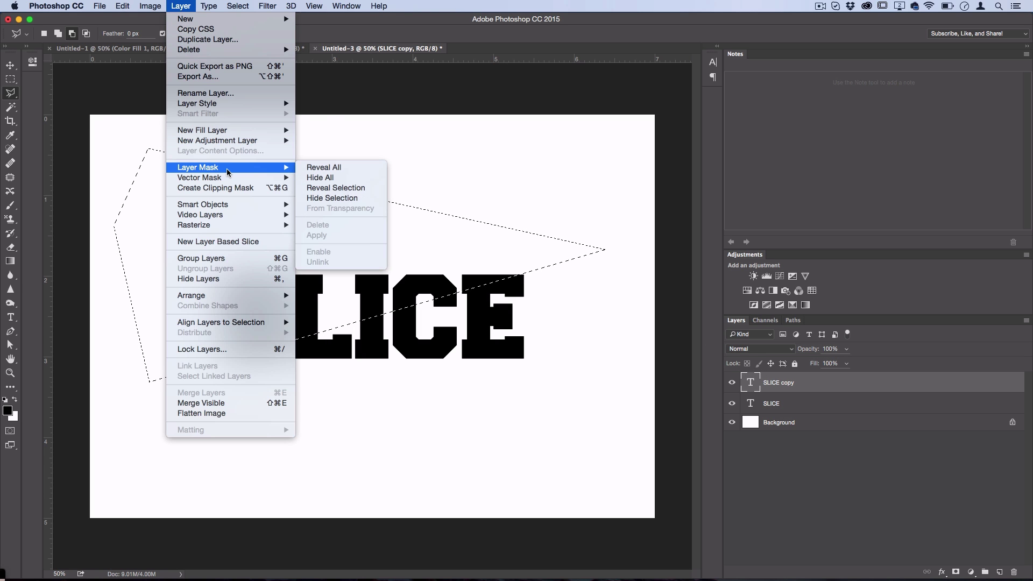
left_click(336, 188)
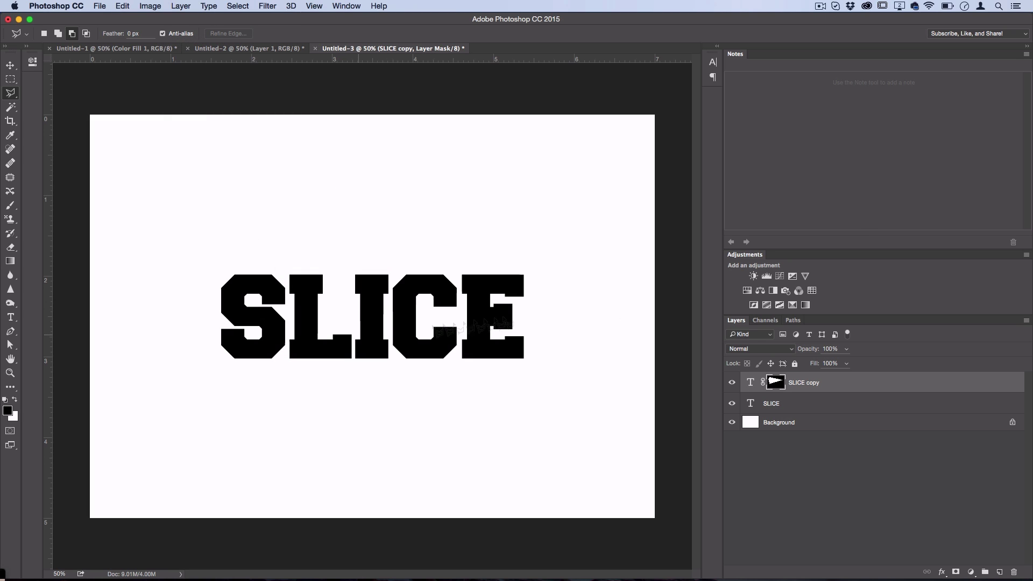
left_click(731, 404)
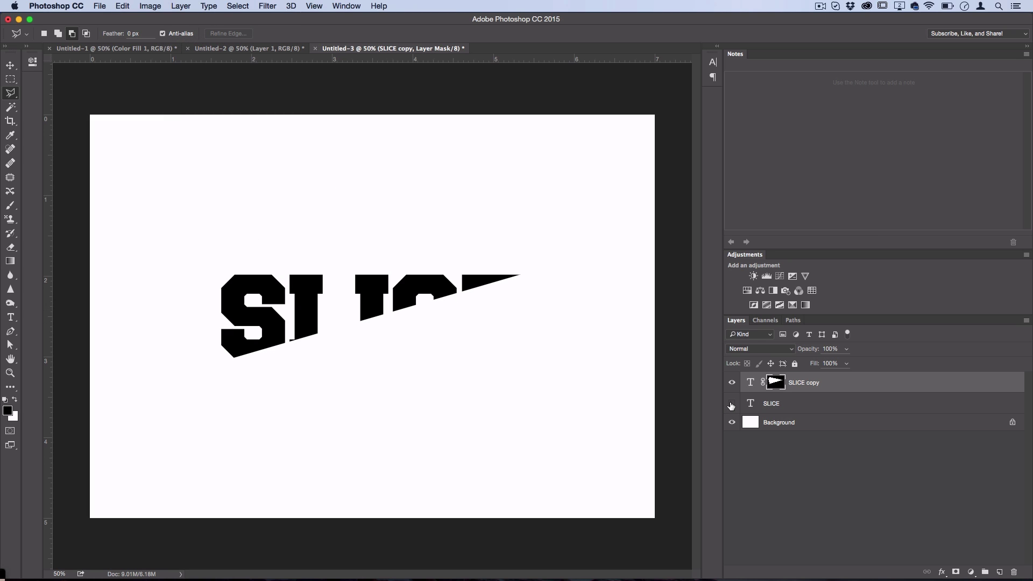
left_click(731, 405)
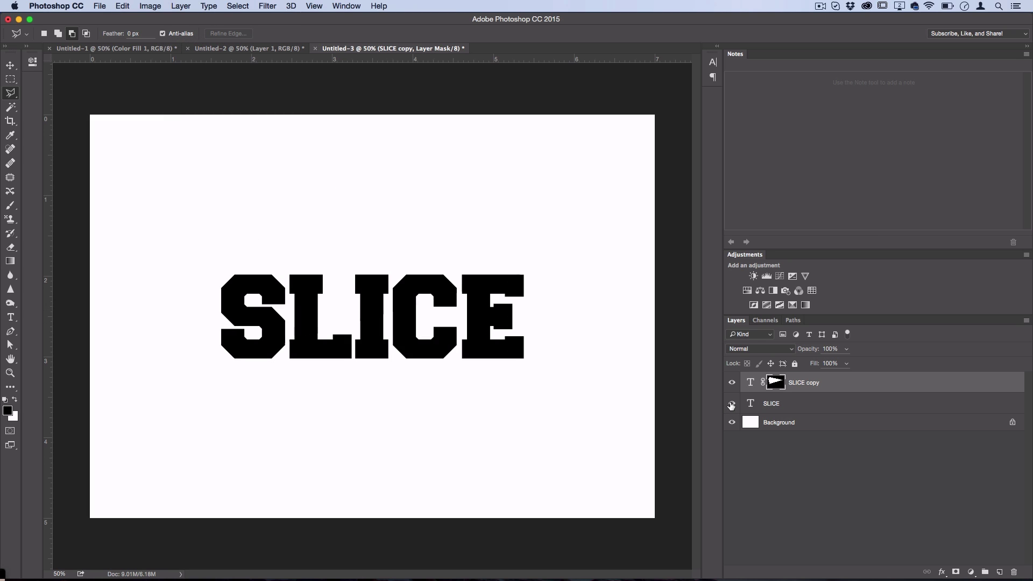
Step: Load the SLICE copy mask as a selection, add a Hide Selection mask to the original SLICE layer, and check each half's visibility
left_click(778, 383, "ctrl")
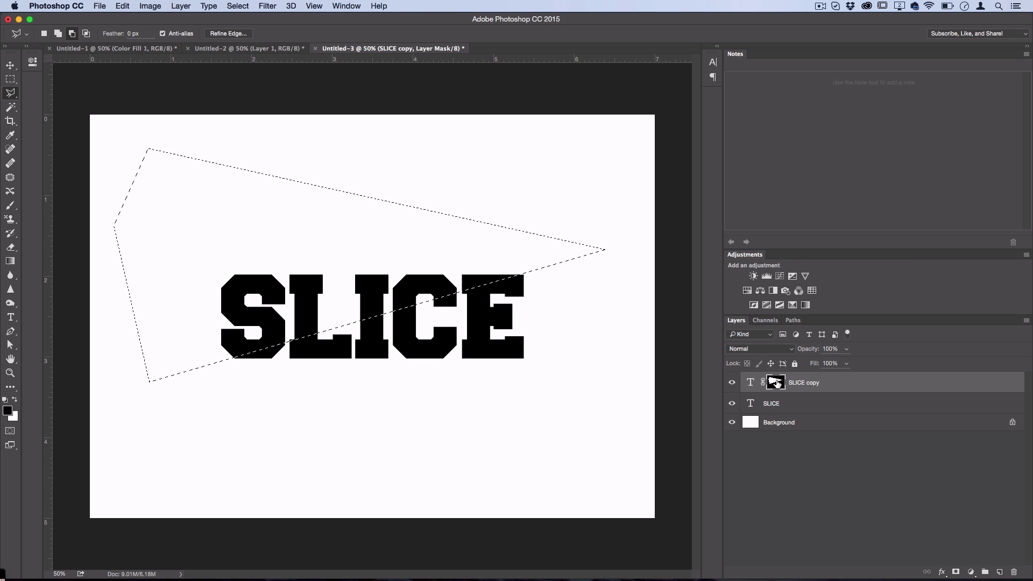
left_click(772, 406)
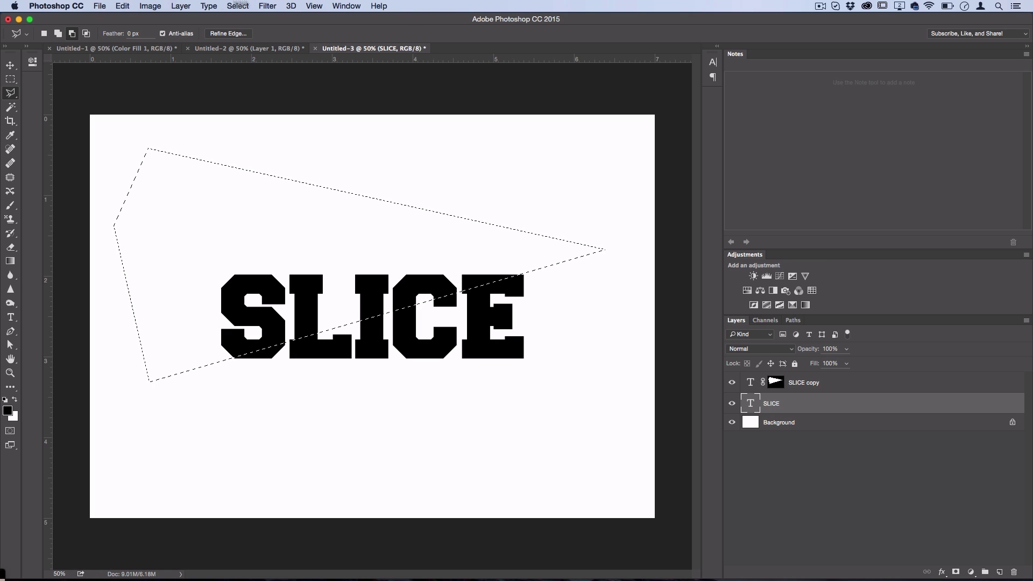
left_click(181, 6)
mouse_move(207, 168)
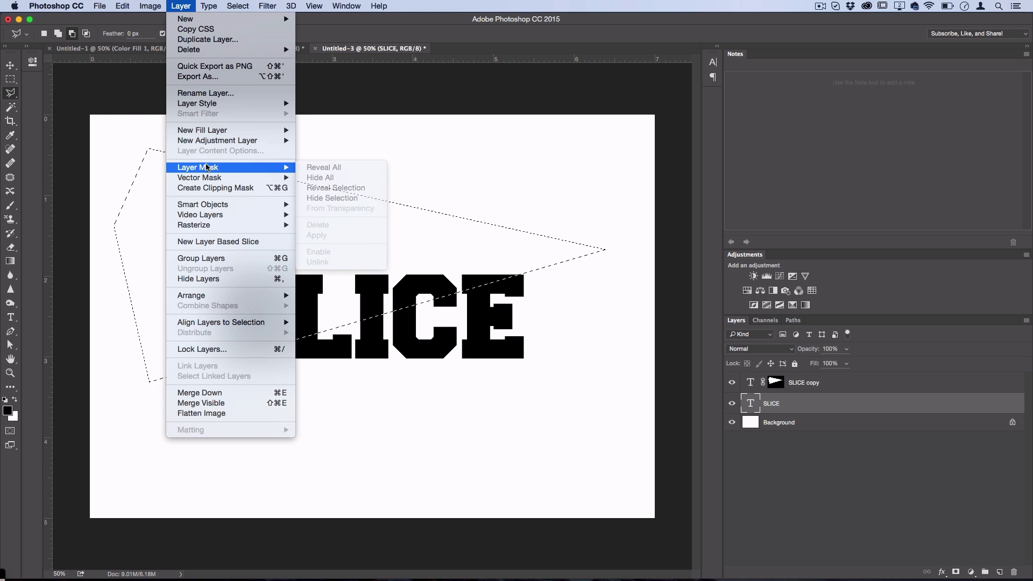
left_click(324, 200)
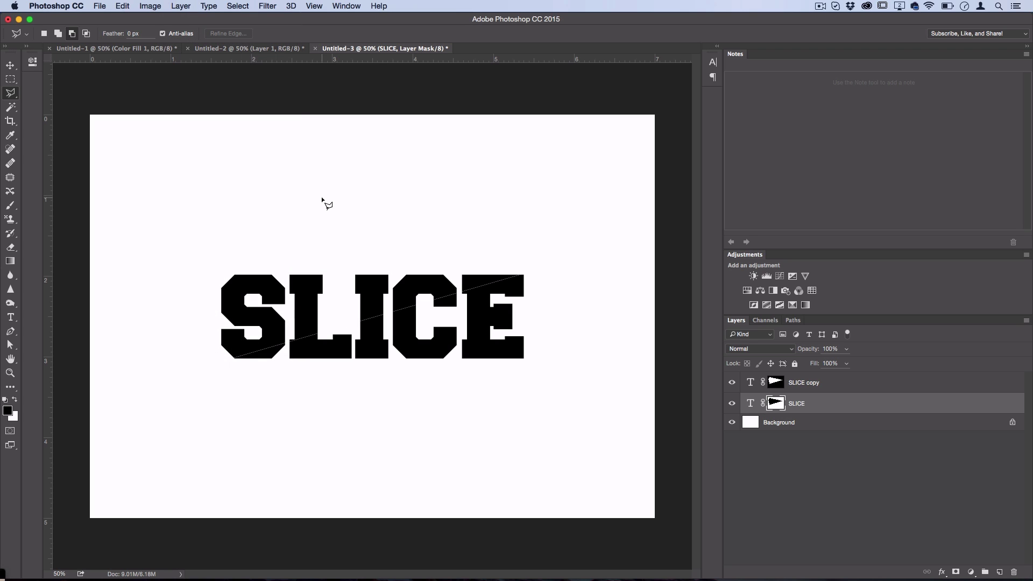
left_click(730, 383)
left_click(731, 383)
left_click(731, 403)
left_click(732, 402)
Step: Nudge the SLICE copy layer slightly left of the original so a thin diagonal gap separates the two halves
left_click(868, 383)
left_click(10, 65)
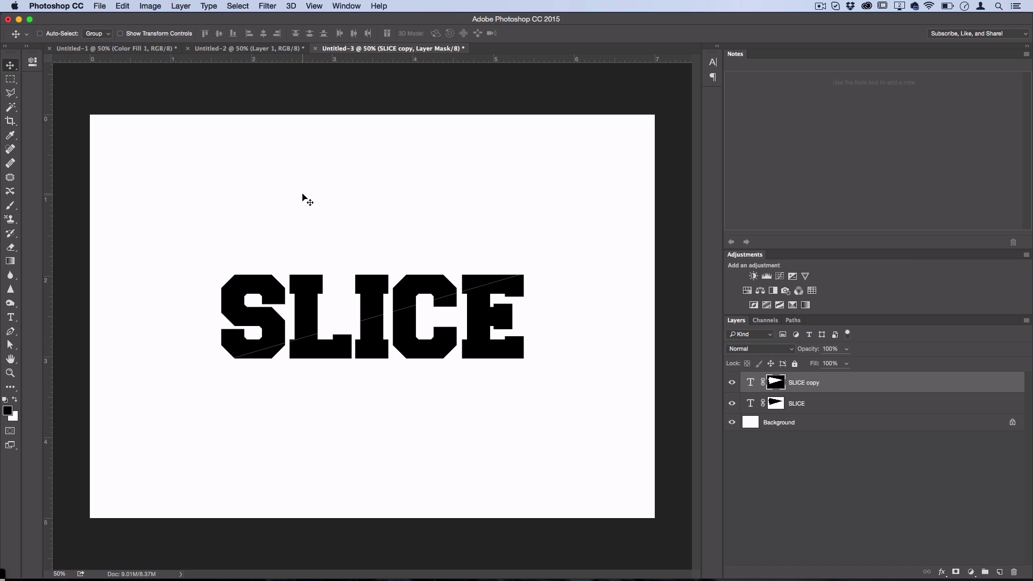
key("shift+Left")
key("shift+Left")
key("shift+Left")
key("shift+Left")
key("shift+Left")
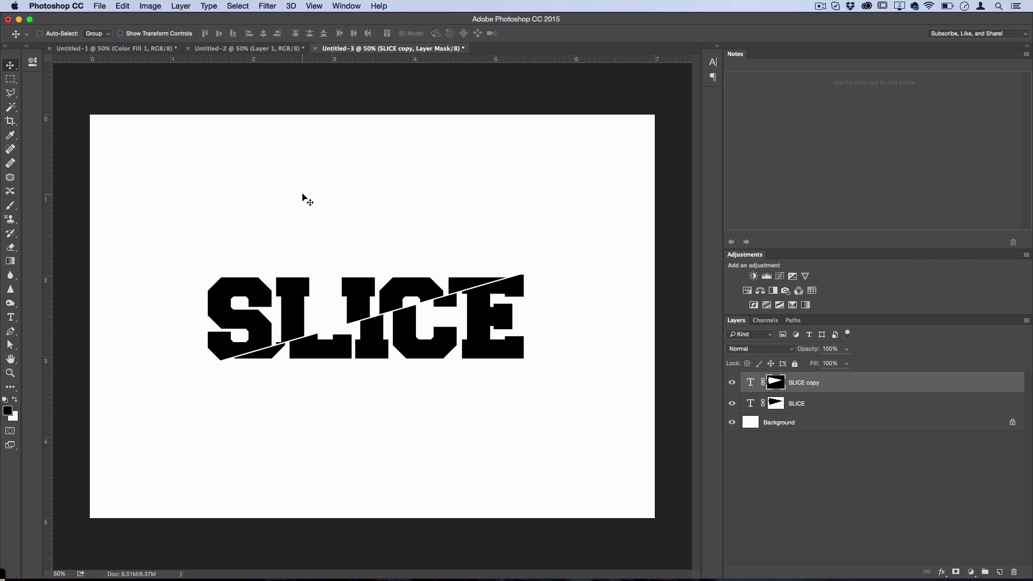
key("shift+Right")
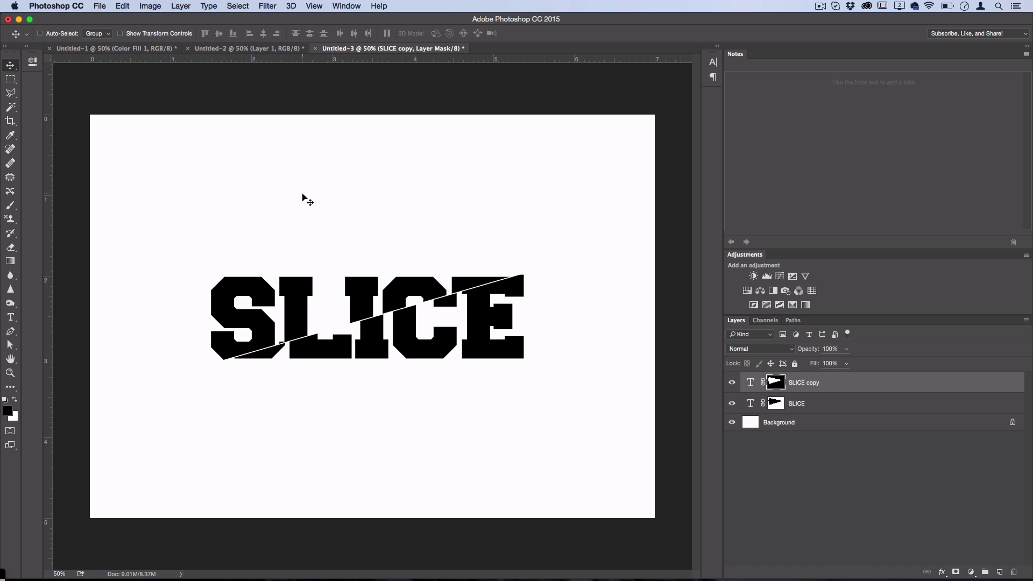
key("Right")
key("Right")
key("Right")
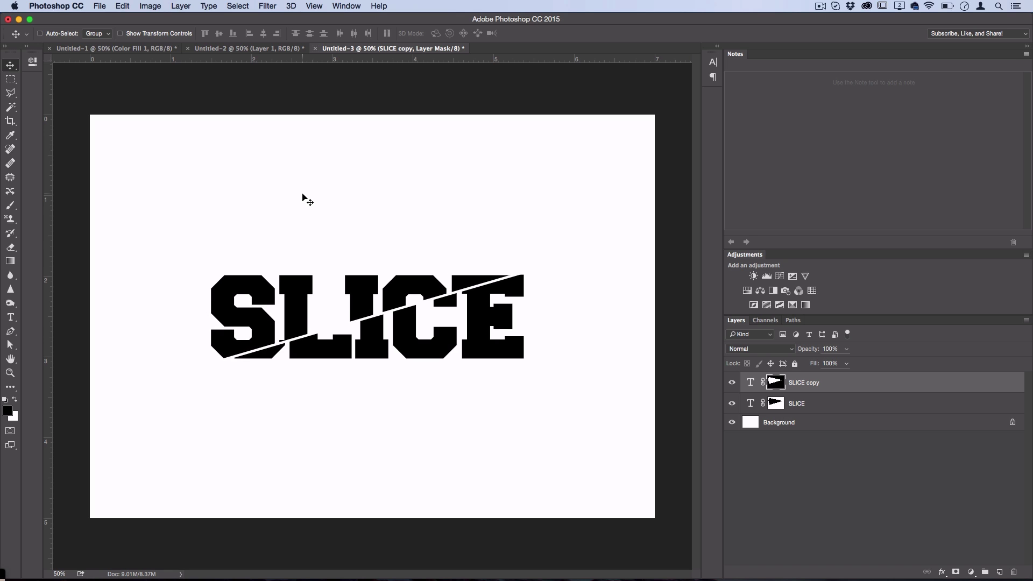